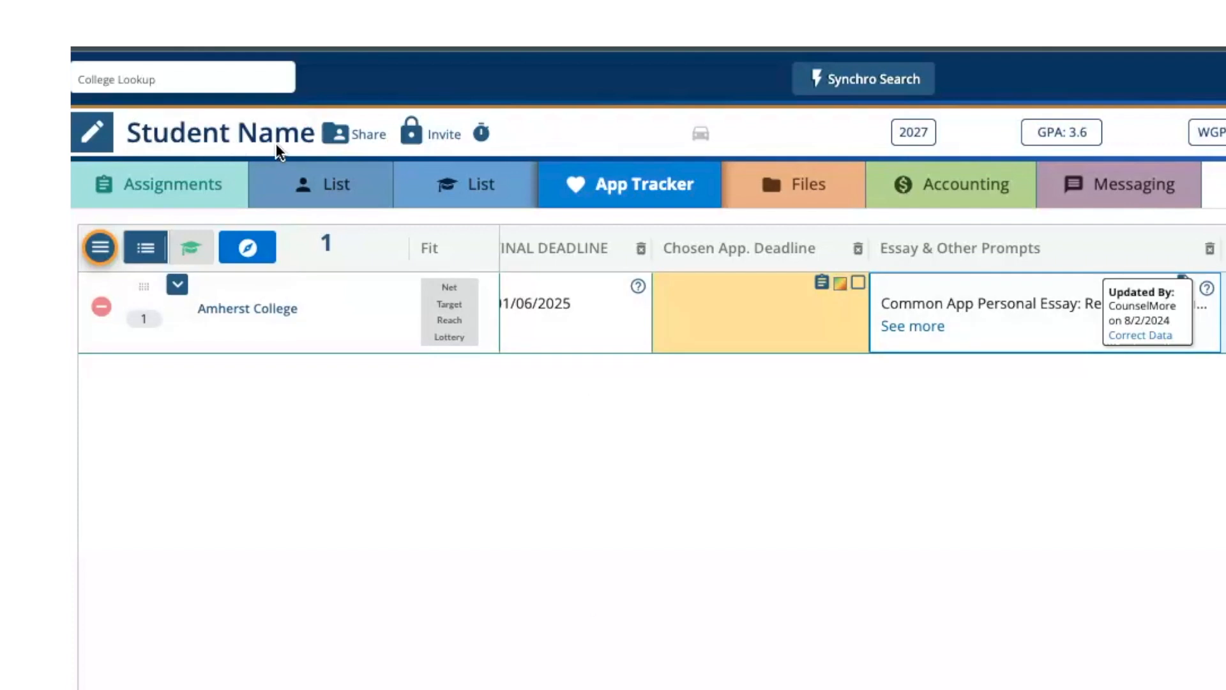
- Start a college search from the student's counselor list and show the My Database lists and tags
left_click(195, 178)
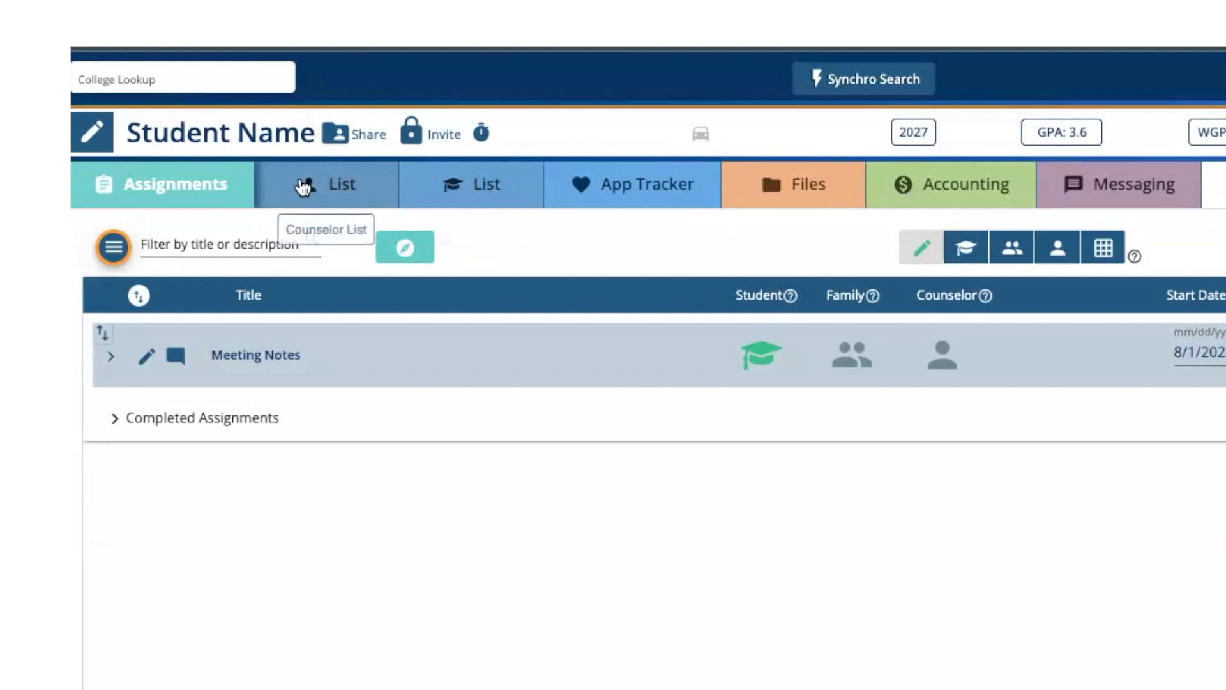
left_click(343, 190)
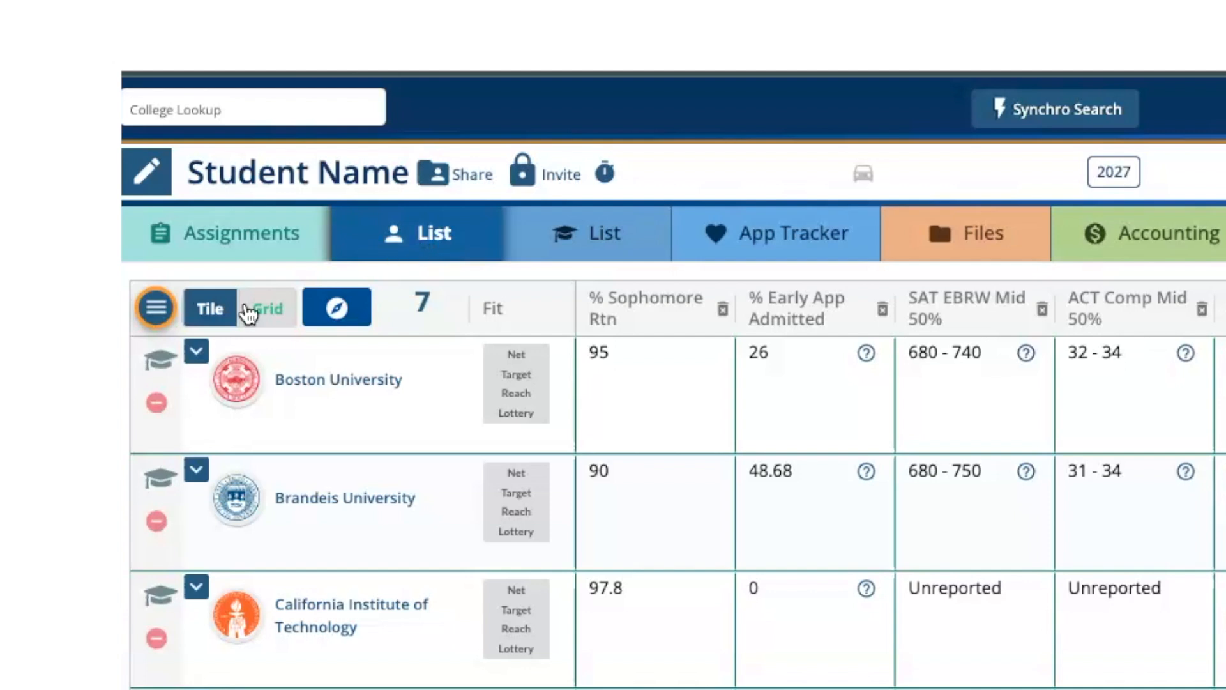
left_click(157, 306)
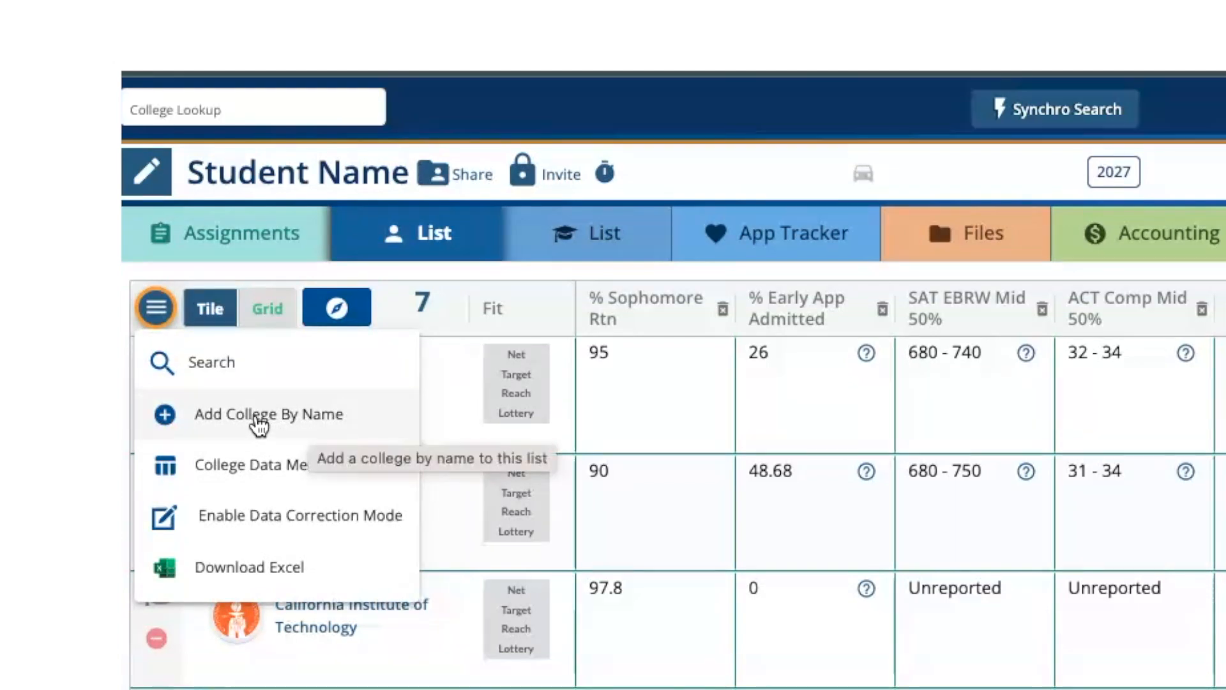
left_click(208, 361)
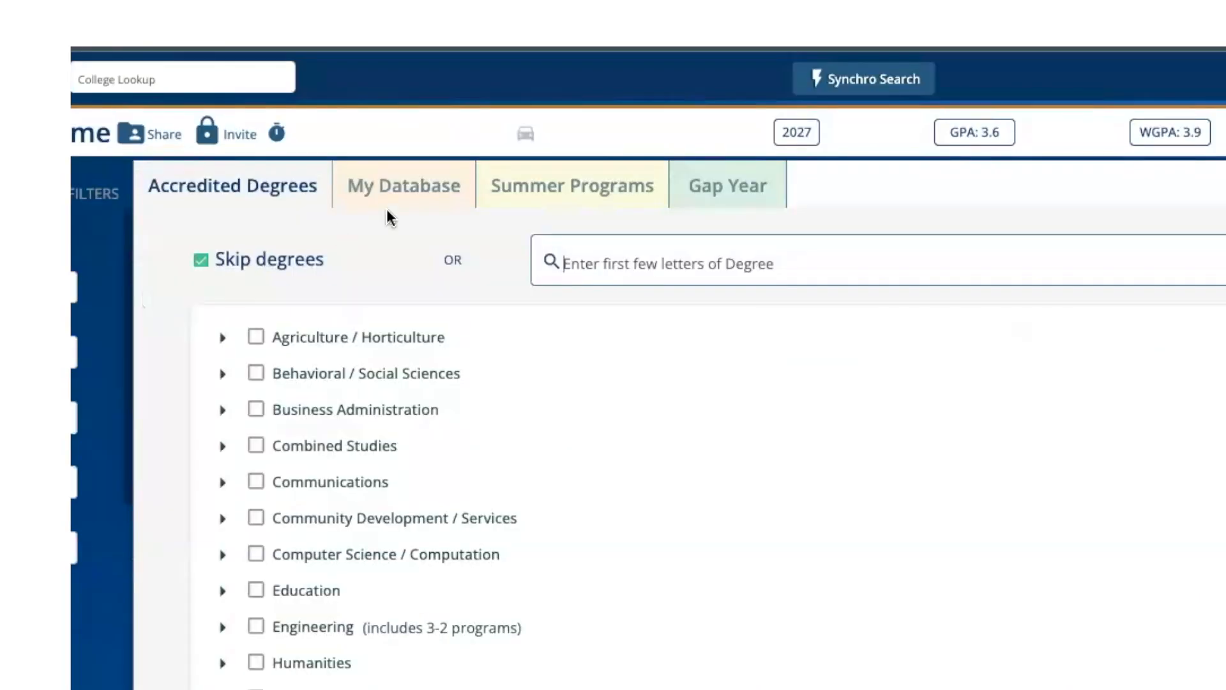
left_click(413, 195)
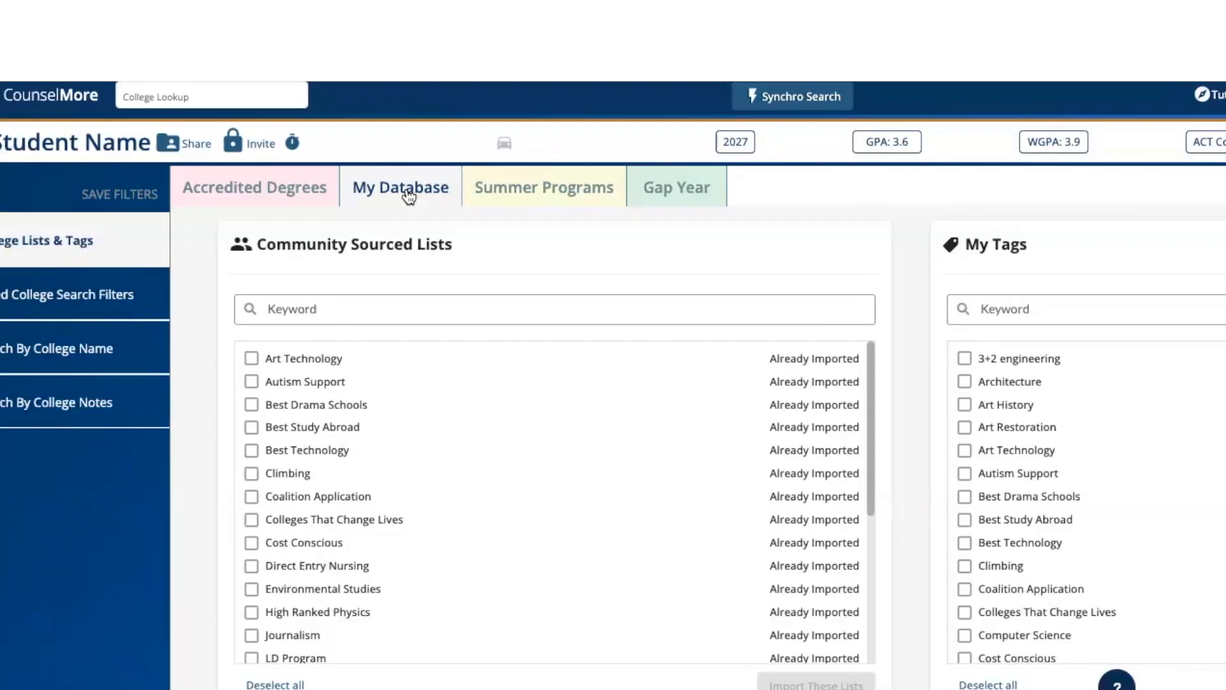
- Return to the Accredited Degrees search and filter the colleges by the highest admissions rate range
left_click(228, 183)
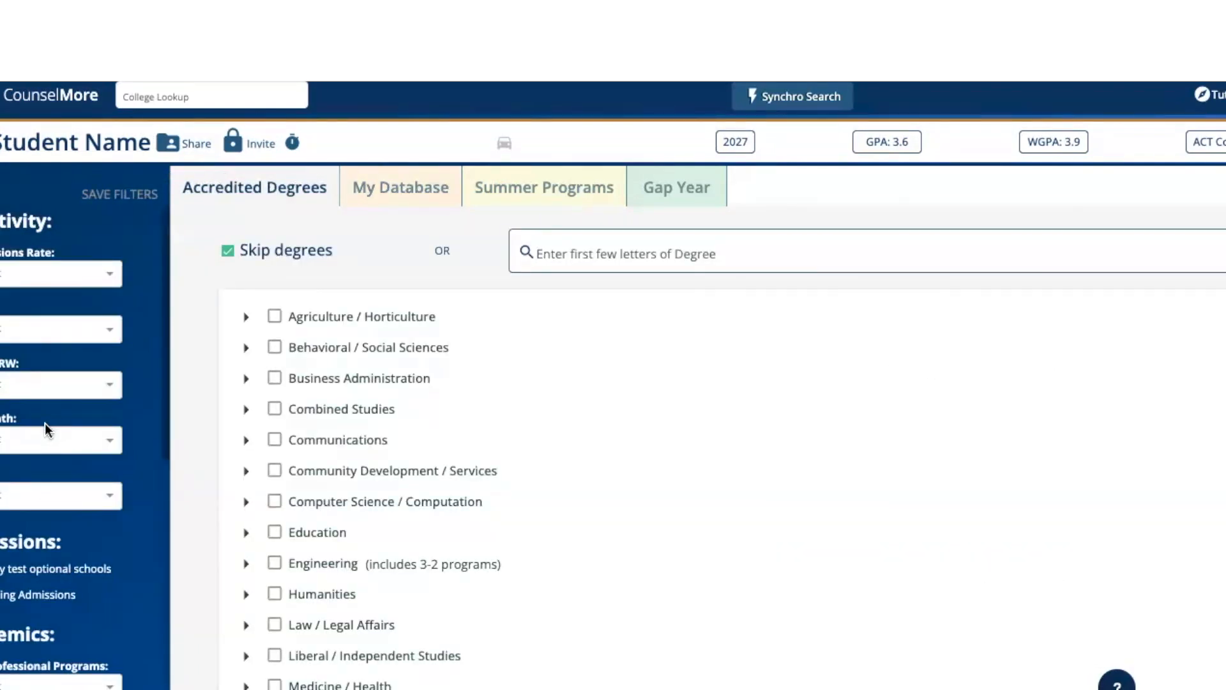
left_click(104, 274)
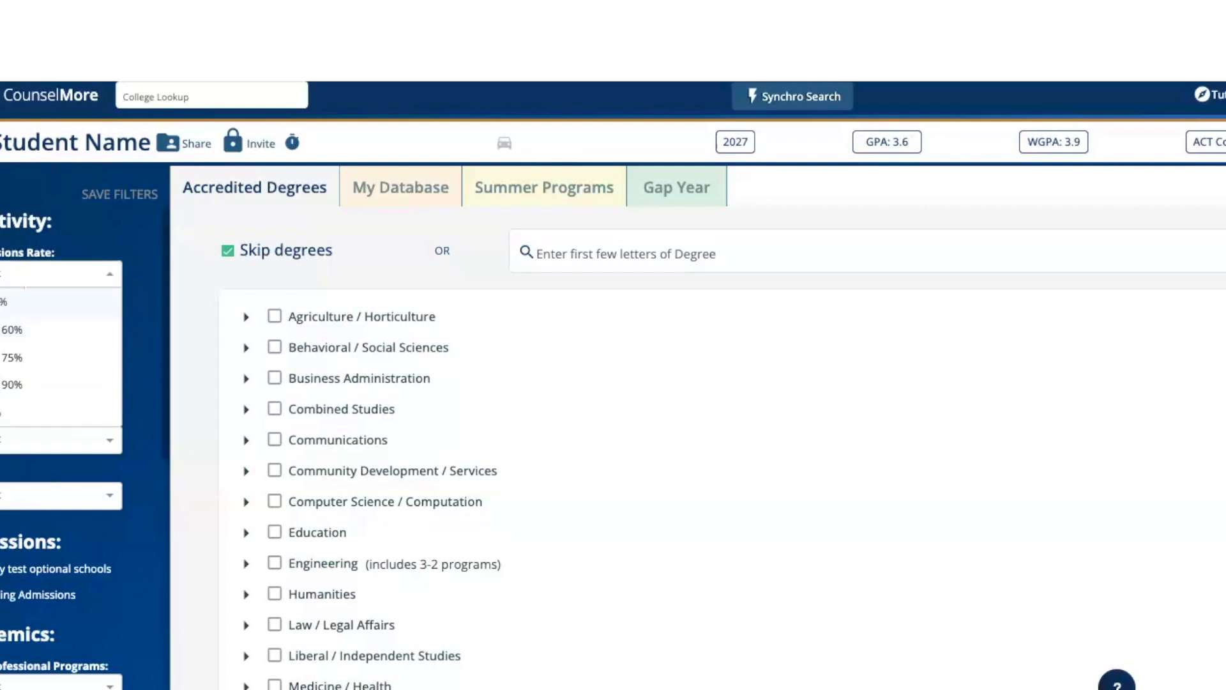
left_click(32, 419)
- Restrict the college search by region to the North East and West regions
scroll(30, 423, "down", 7)
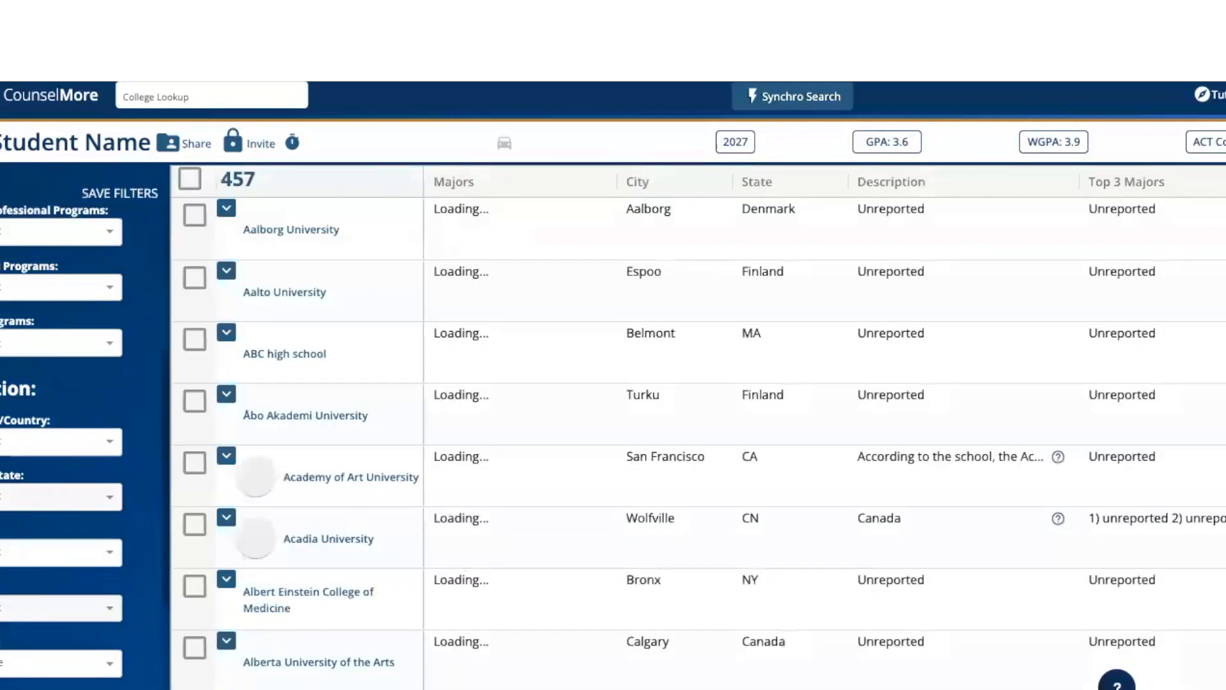
scroll(36, 390, "down", 1)
left_click(36, 386)
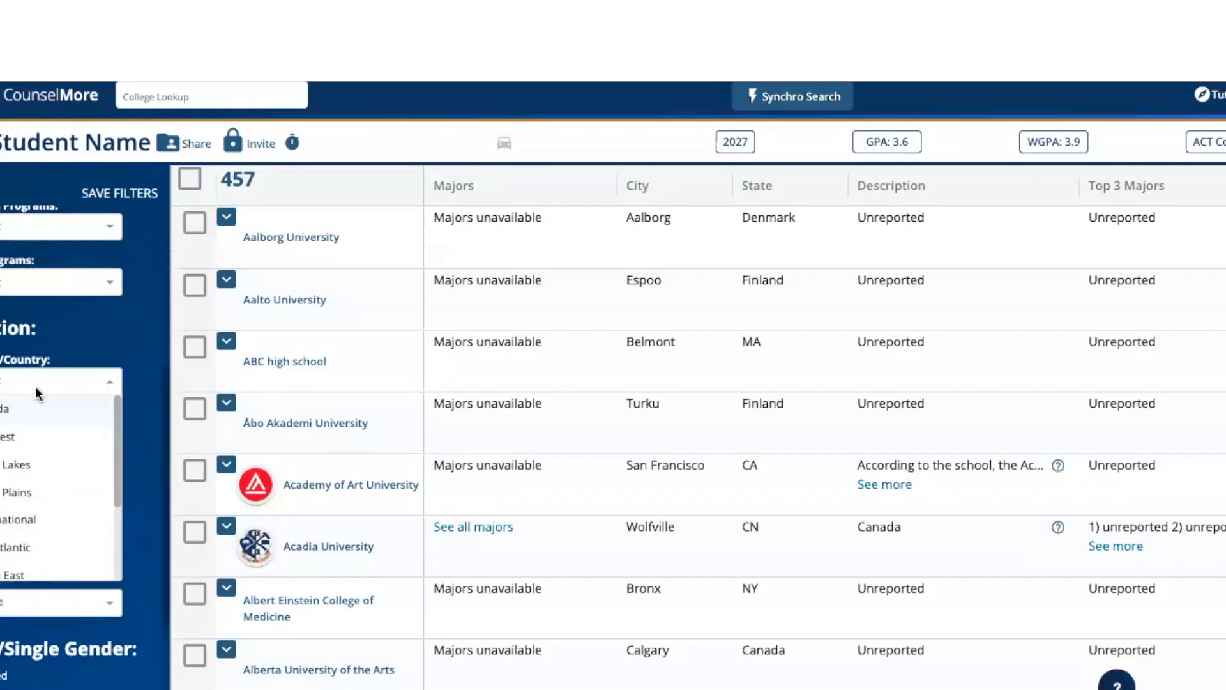
scroll(29, 460, "down", 2)
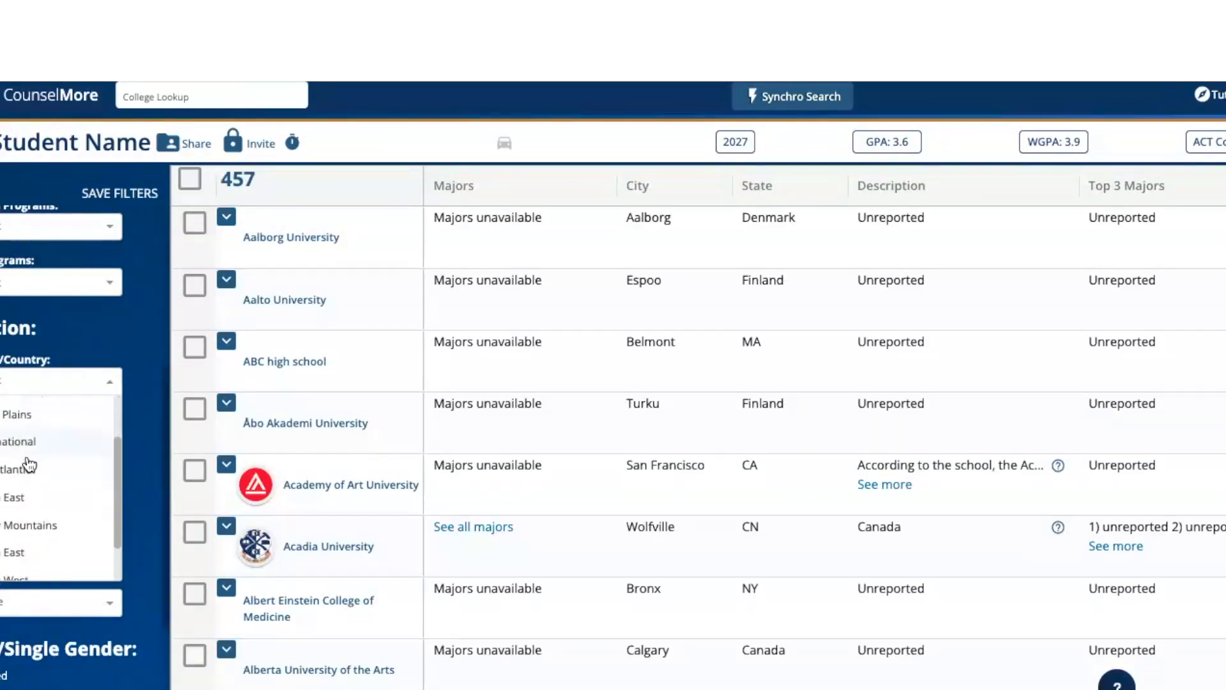
left_click(25, 458)
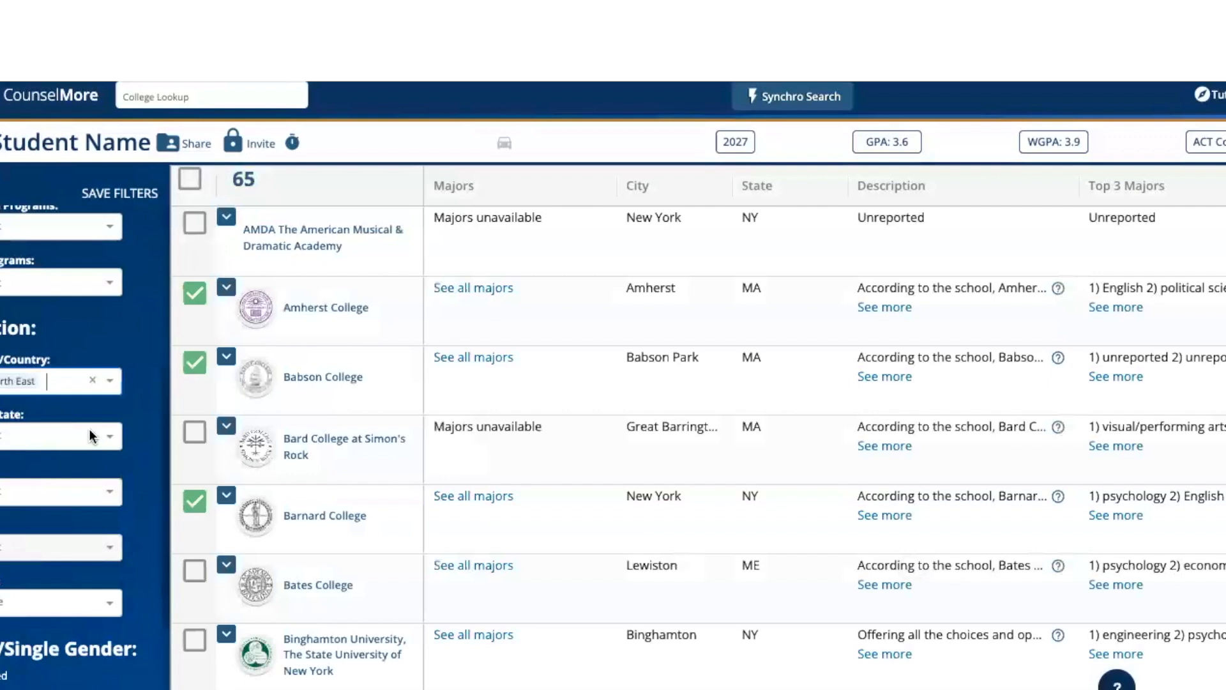
left_click(52, 378)
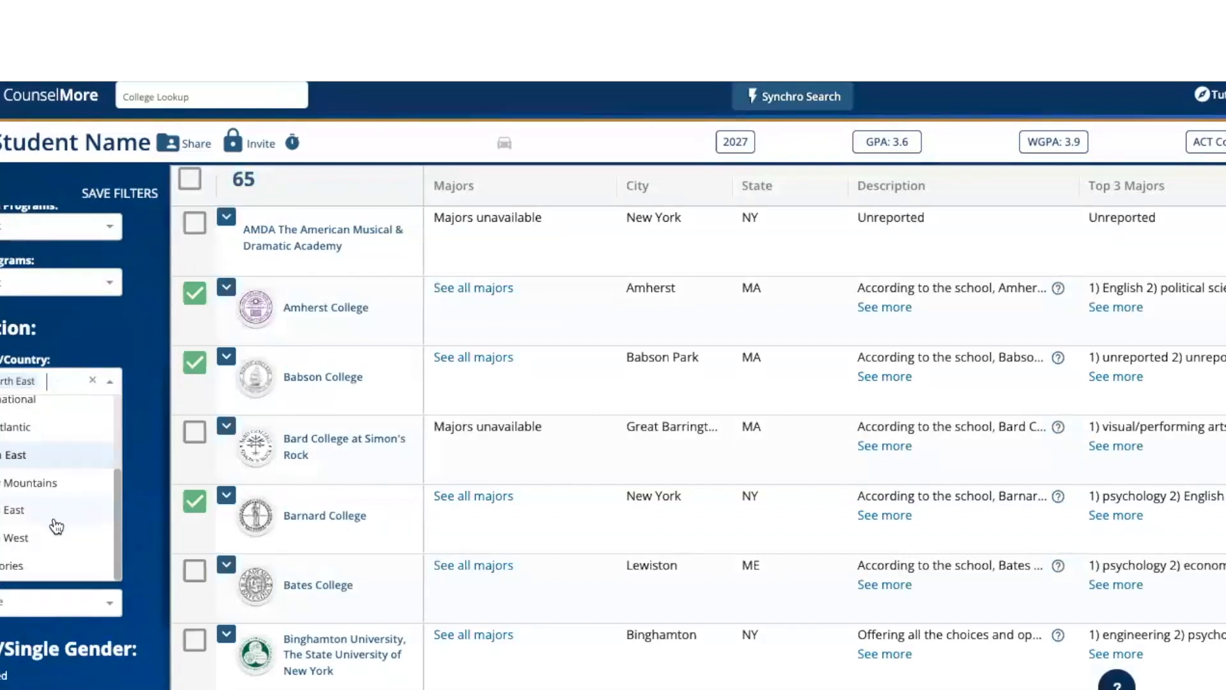
left_click(37, 535)
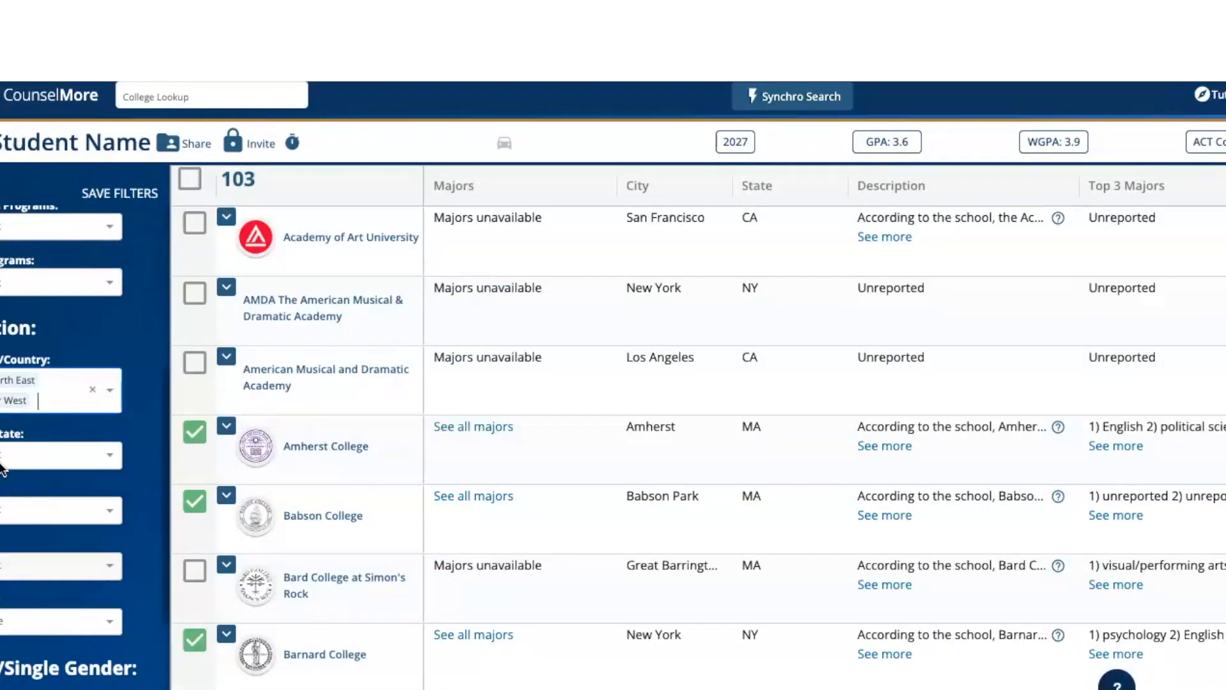
- Exclude the states Alaska, Hawaii, Maine, Nevada and Rhode Island from the college search
left_click(8, 456)
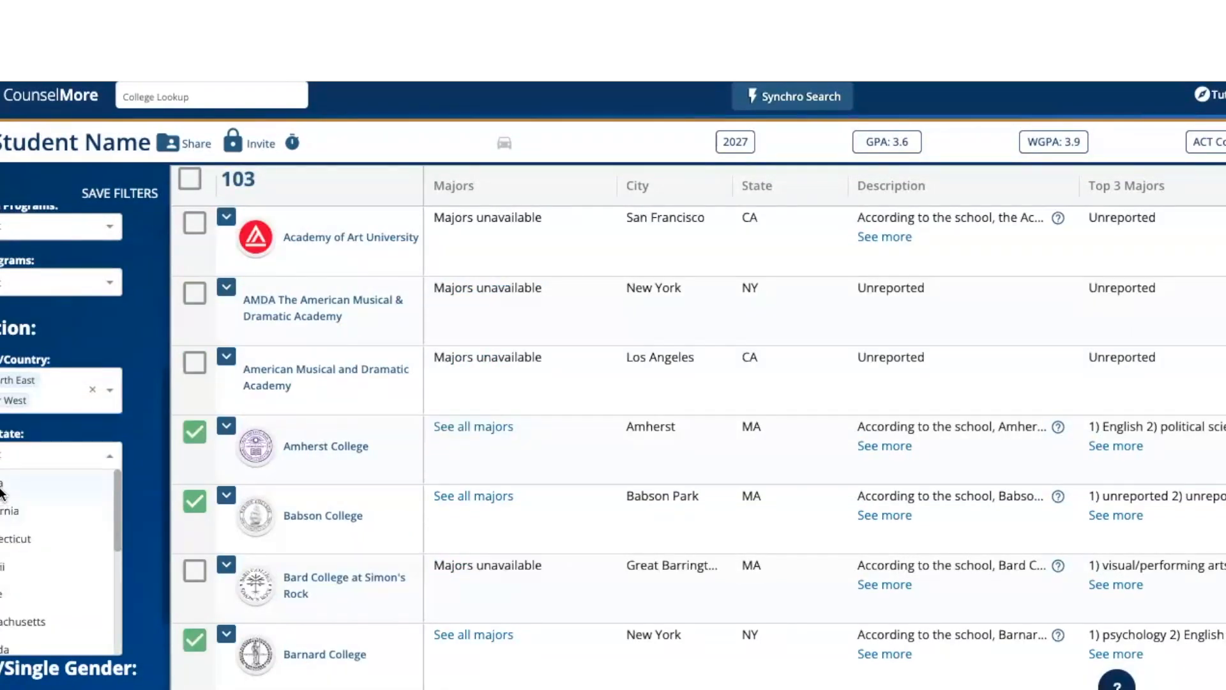
left_click(5, 485)
left_click(57, 459)
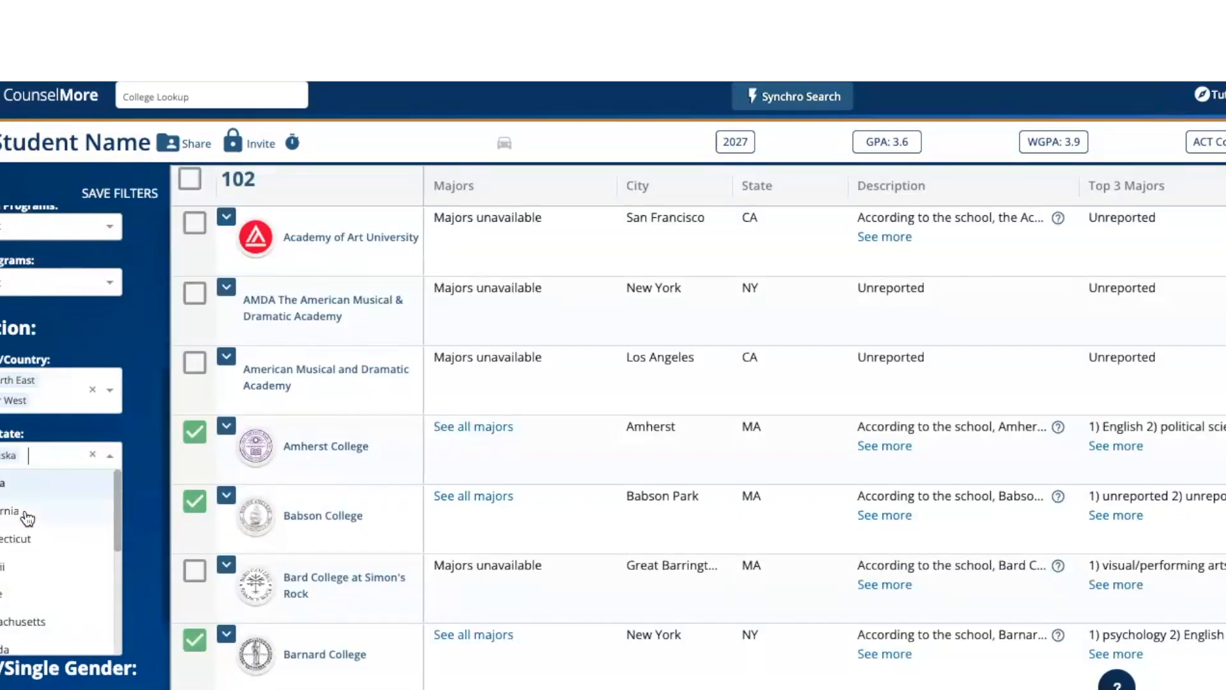
left_click(22, 567)
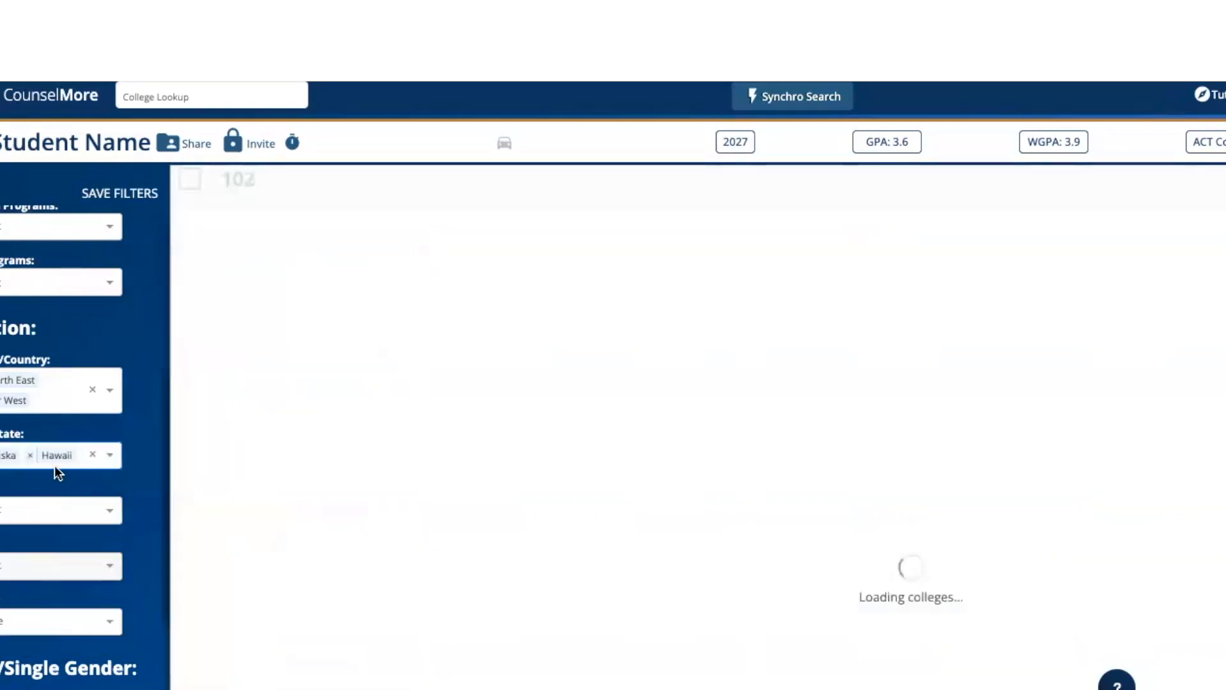
left_click(76, 455)
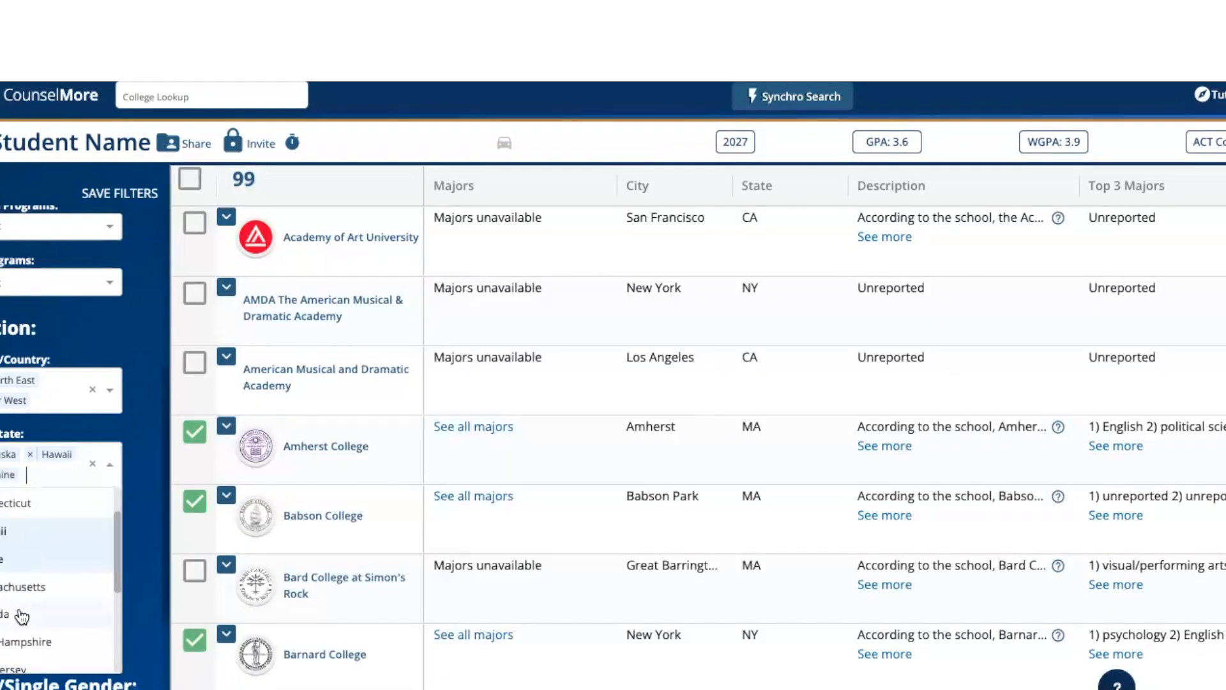
left_click(21, 615)
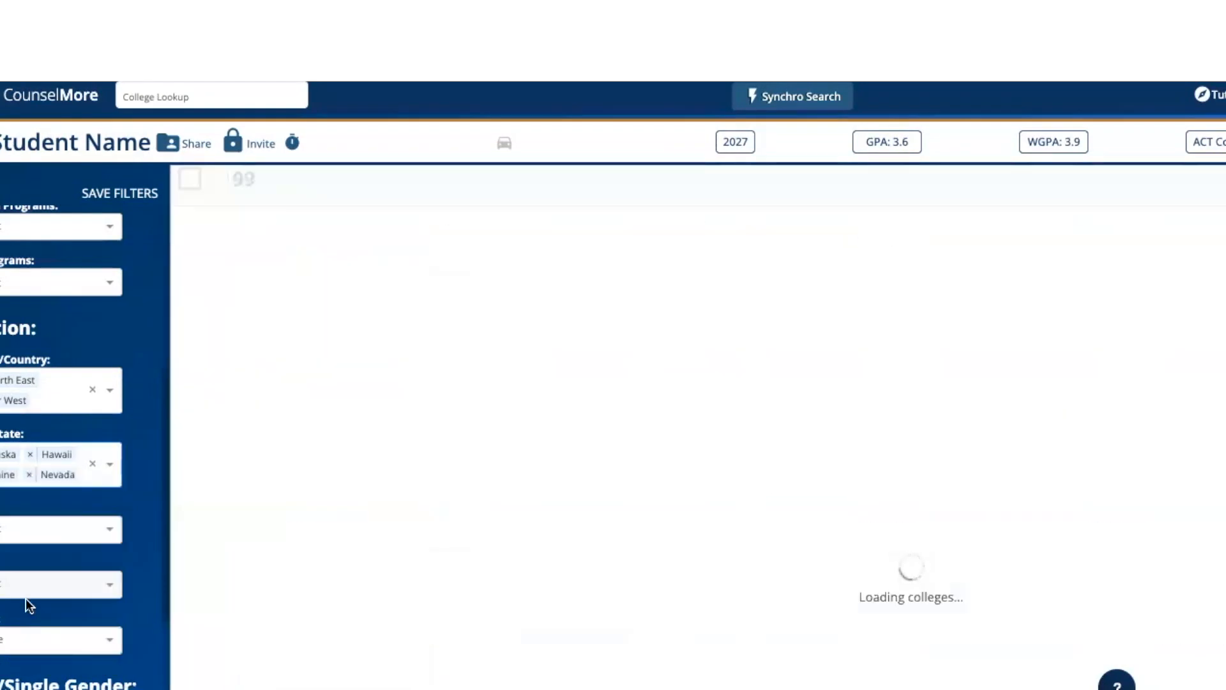
left_click(85, 477)
scroll(49, 583, "down", 3)
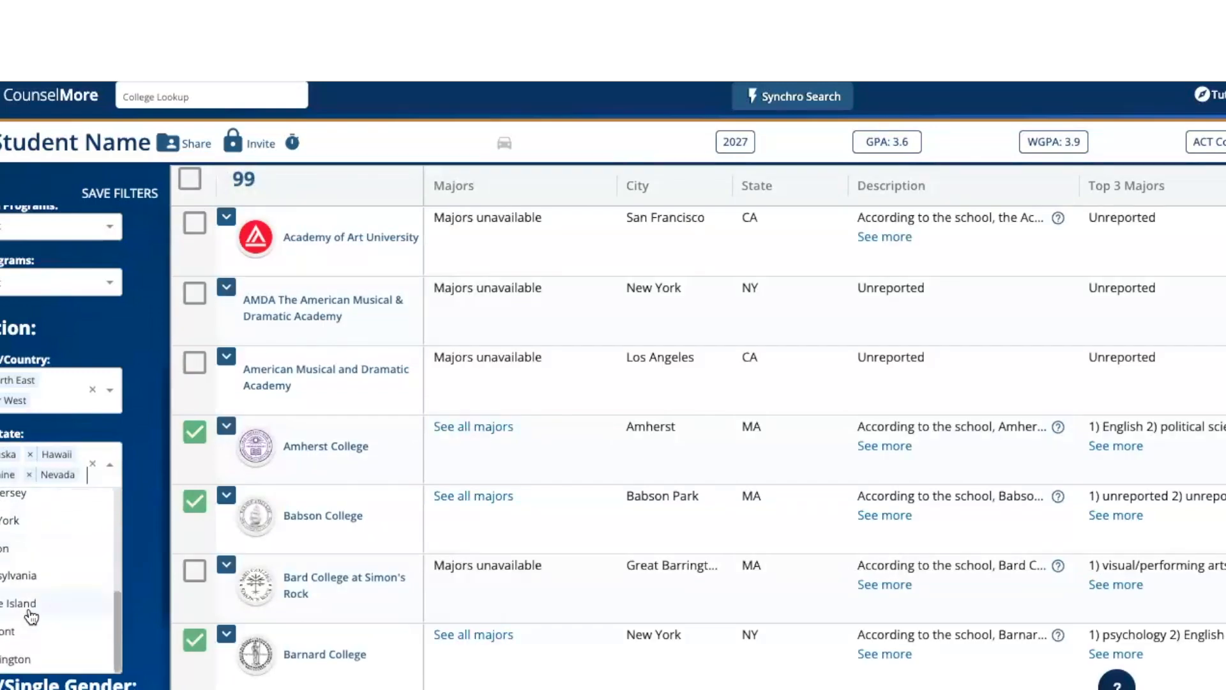
left_click(30, 610)
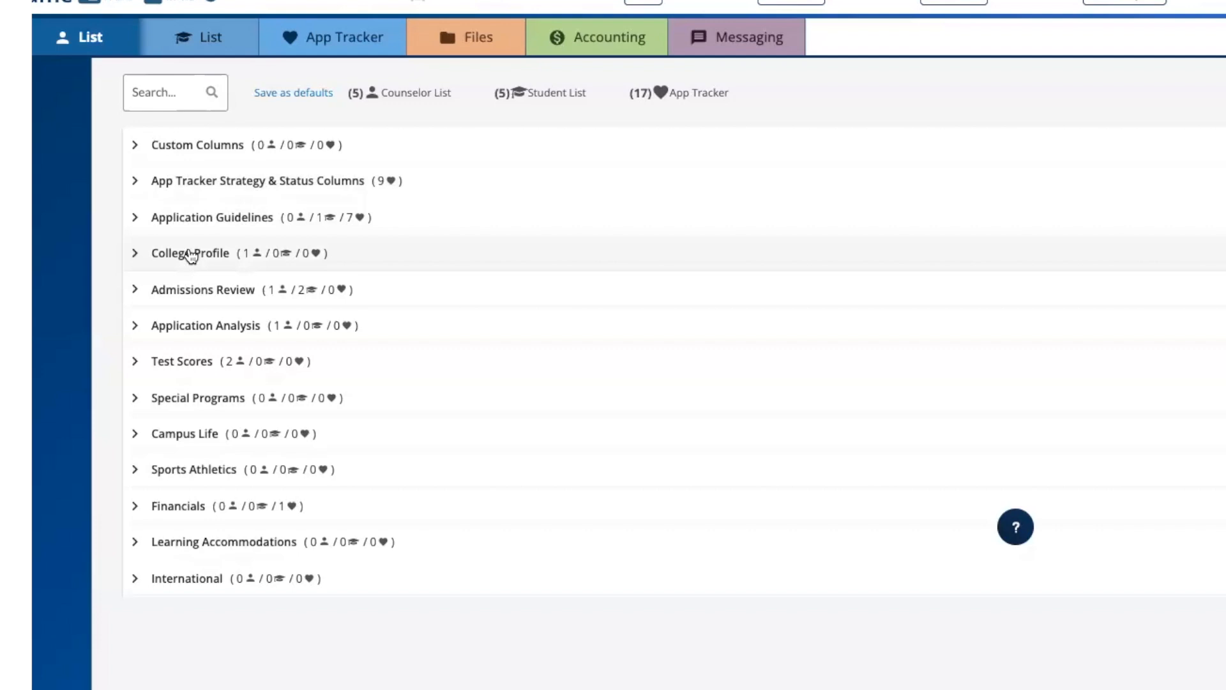
- Add the College Description column from the College Profile data group to the counselor list
left_click(191, 254)
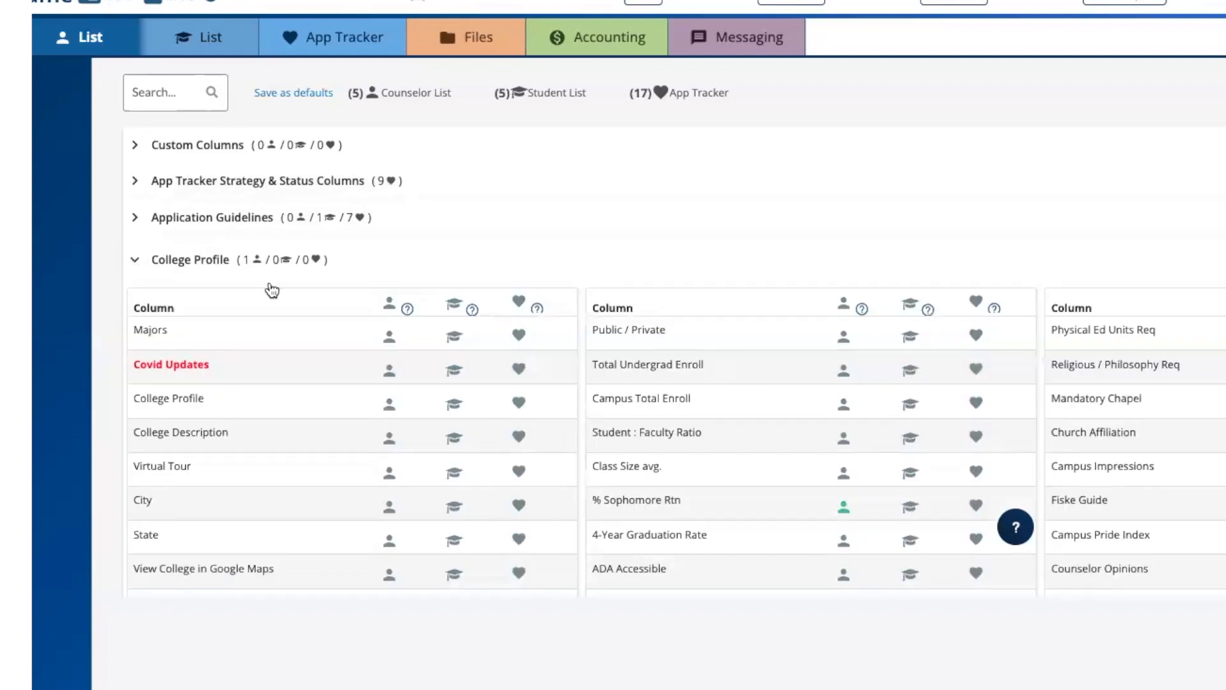
scroll(327, 296, "down", 2)
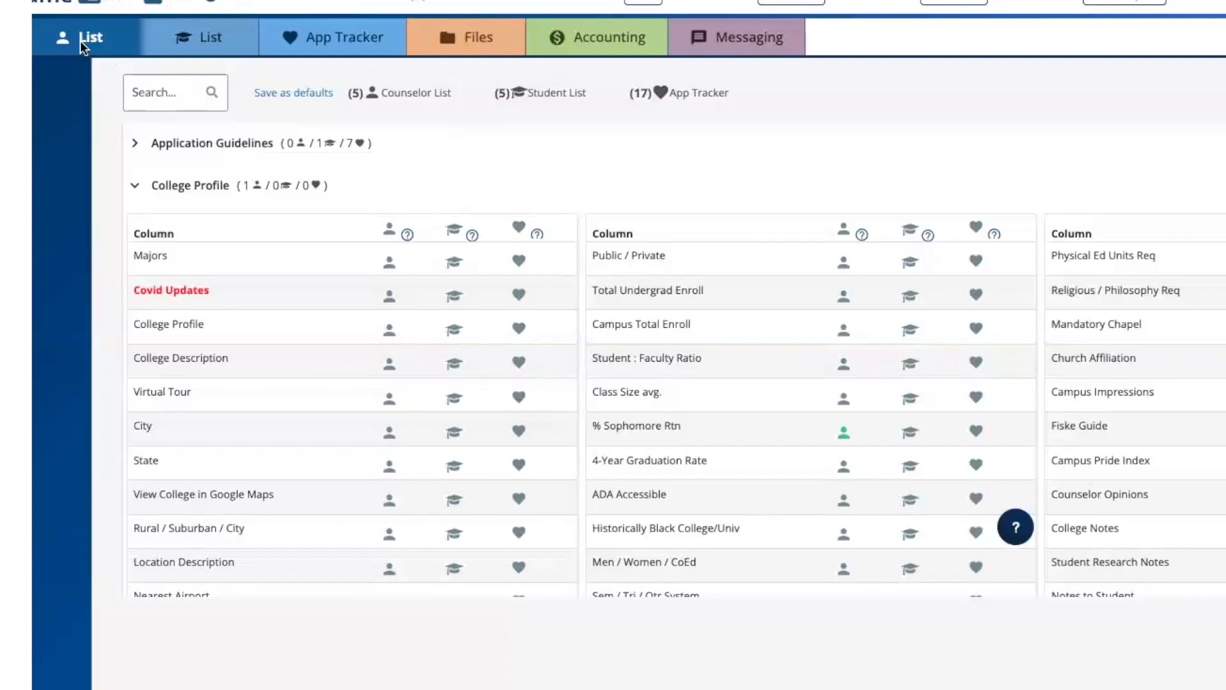
left_click(389, 364)
left_click(188, 185)
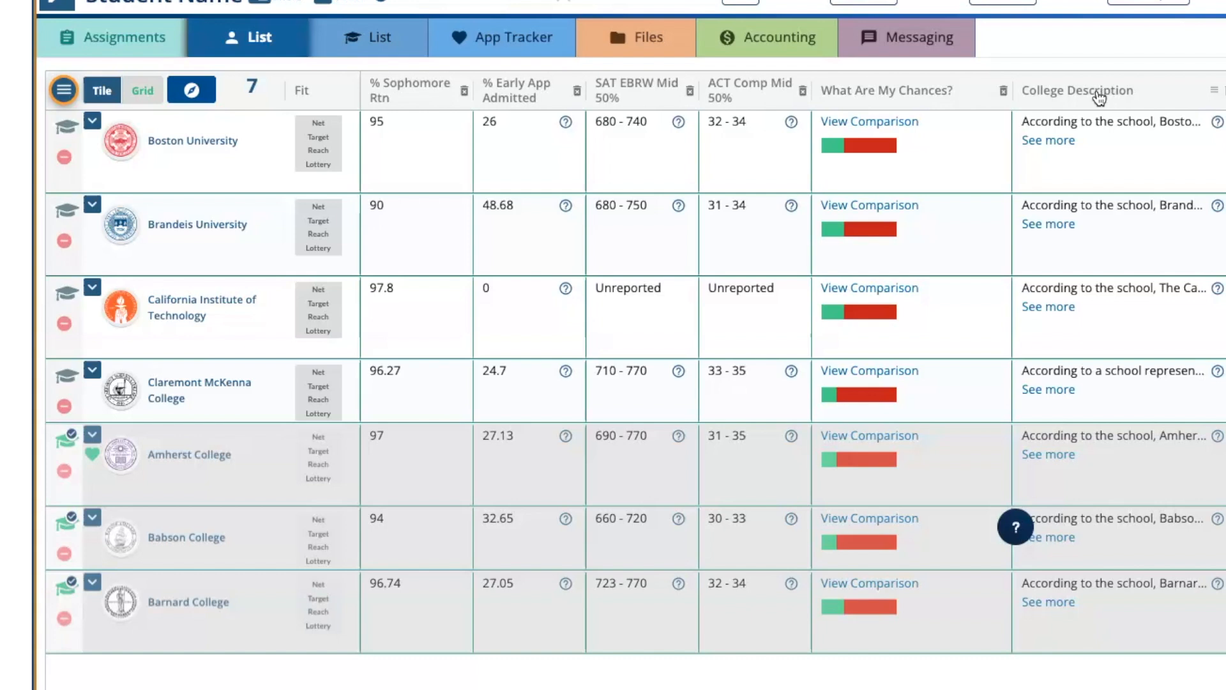
- Move the College Description column ahead of % Sophomore Rtn and choose Contains as its filter condition
left_click_drag(1099, 97, 418, 89)
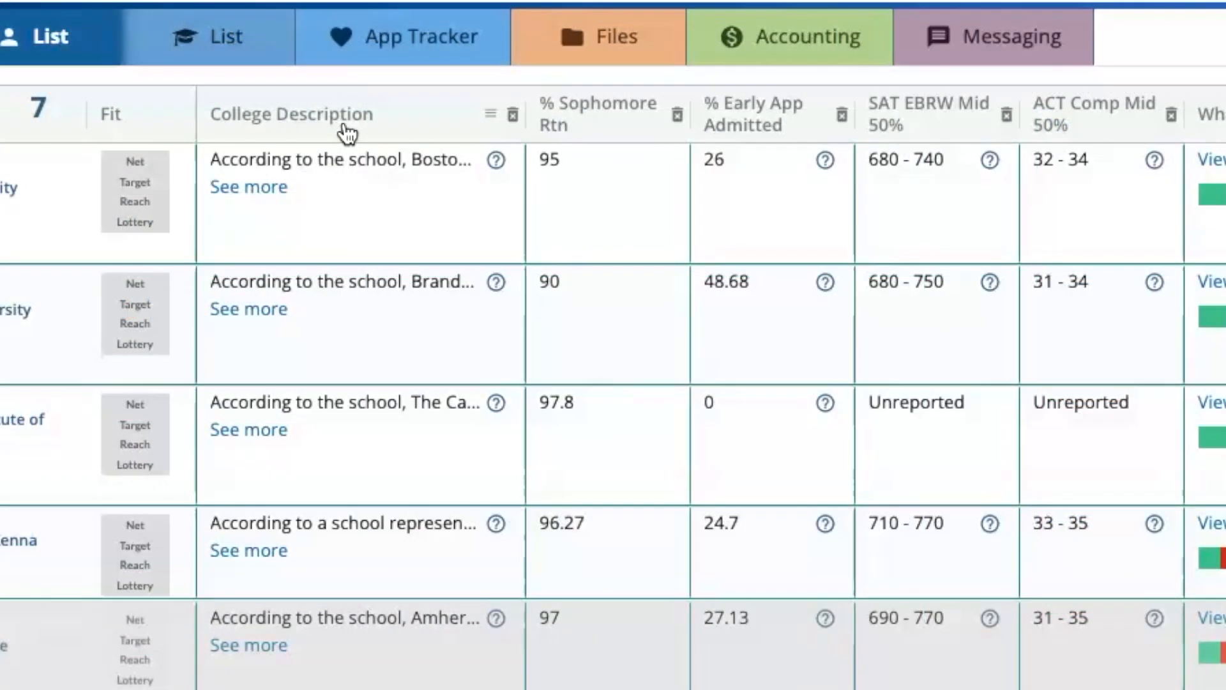
left_click(492, 116)
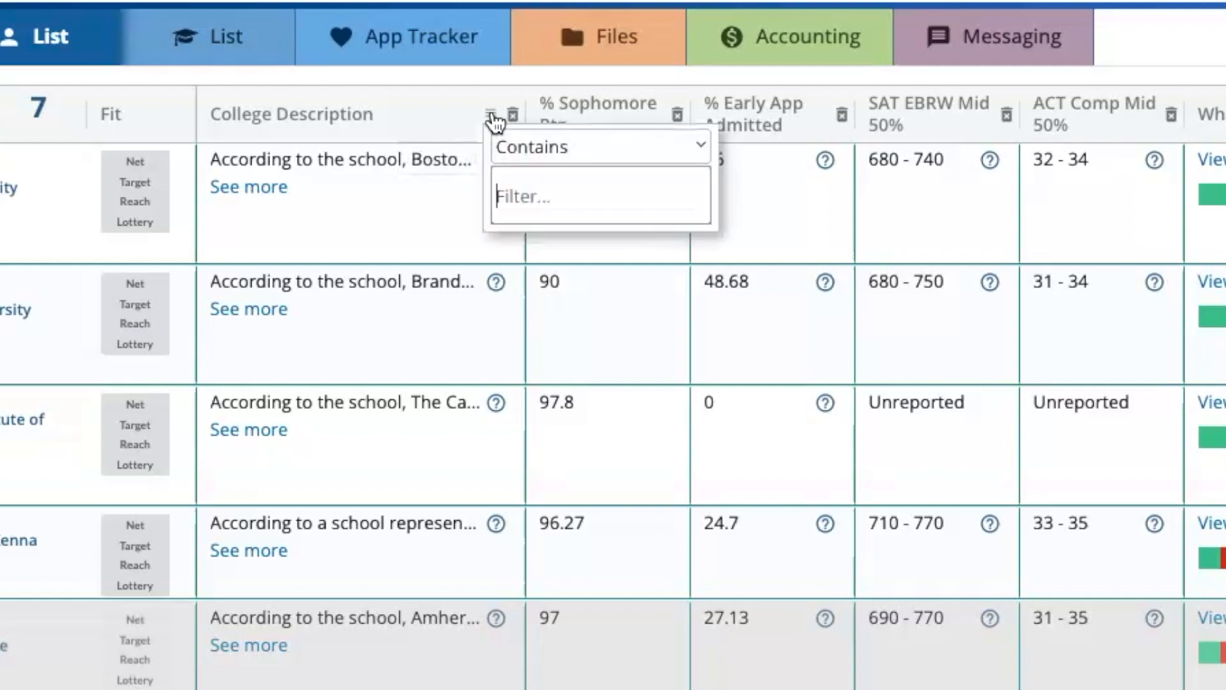
left_click(708, 154)
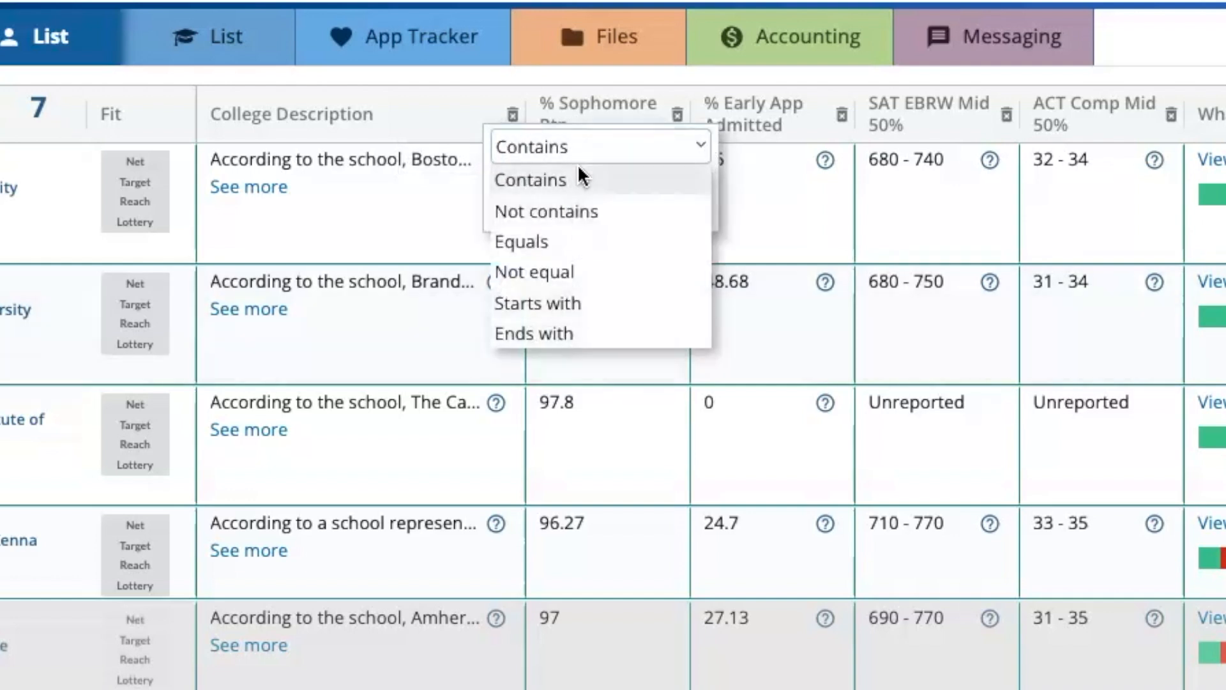
left_click(578, 180)
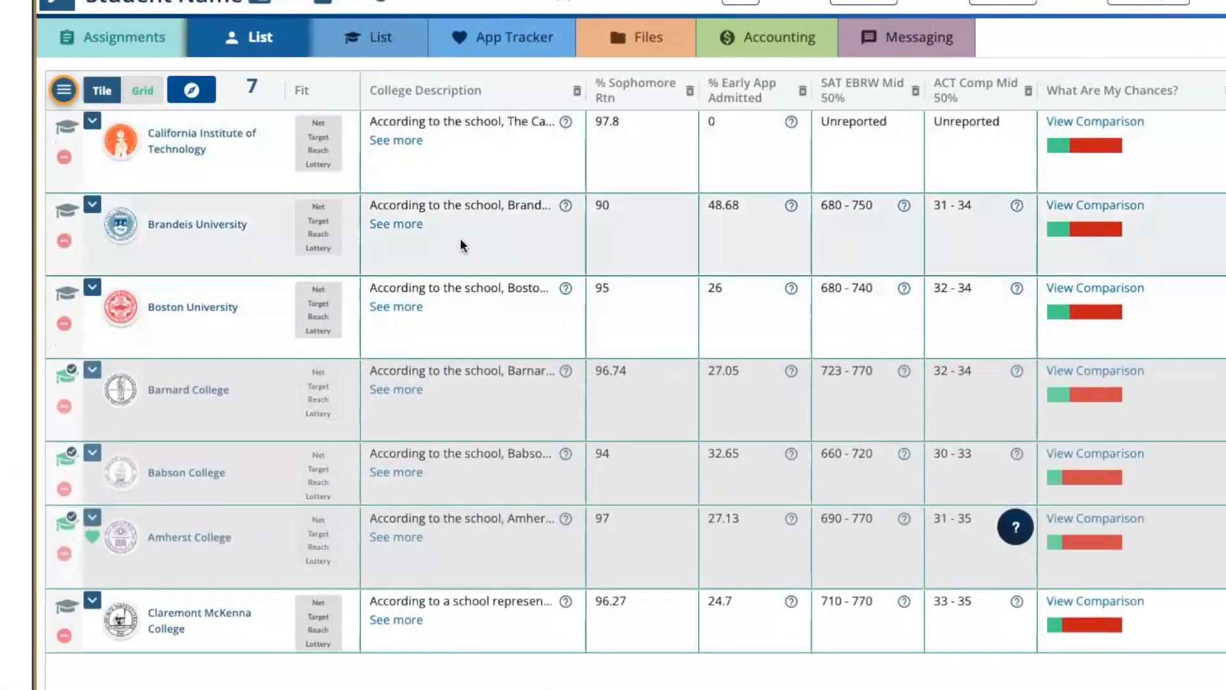
mouse_move(462, 242)
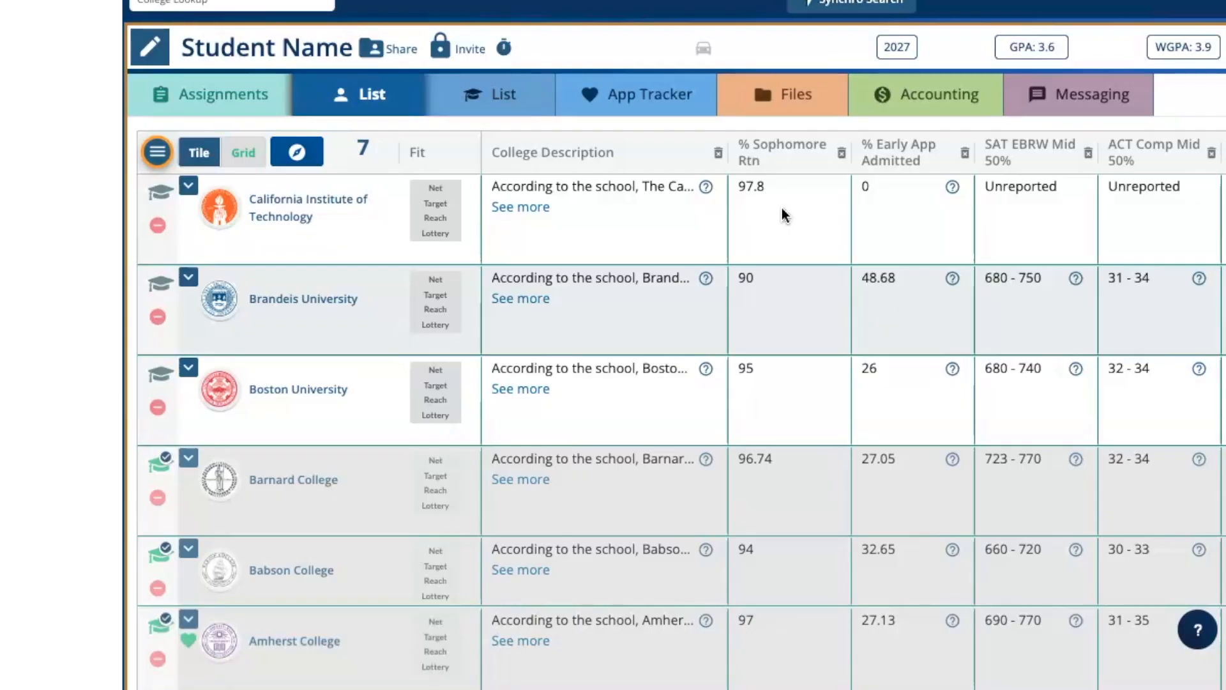
- Search the college data columns for "notes" to add Notes to Student to the counselor list, and narrow that column in the table
left_click(148, 154)
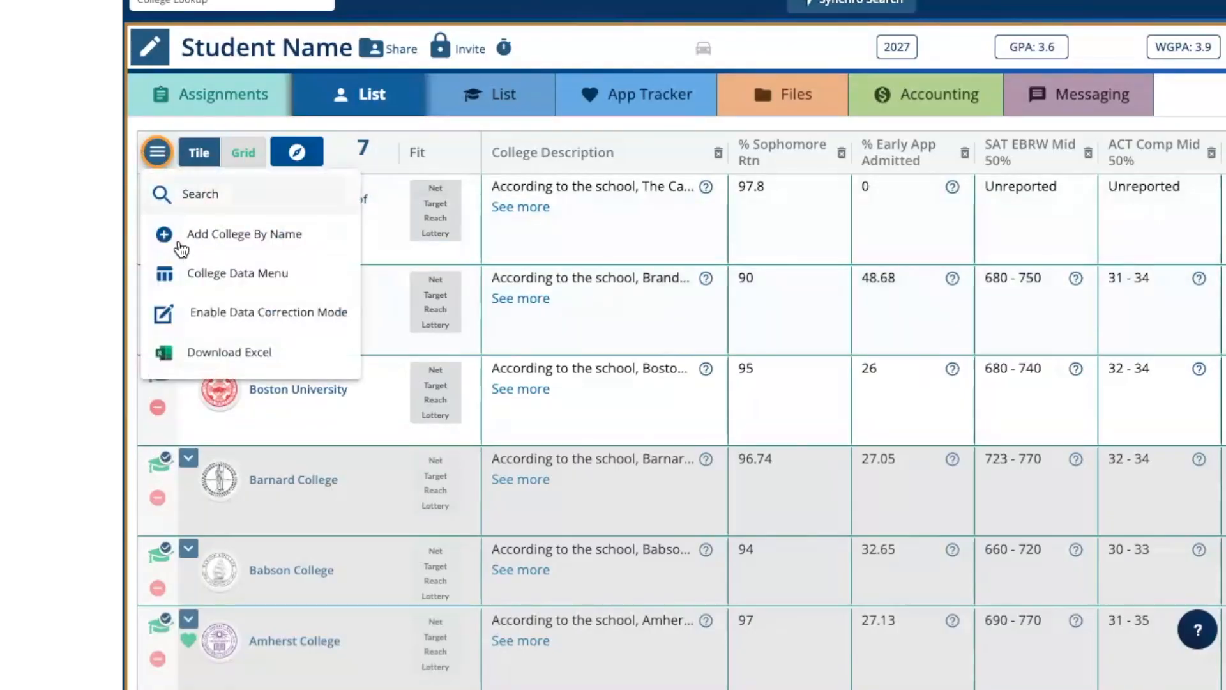
left_click(186, 274)
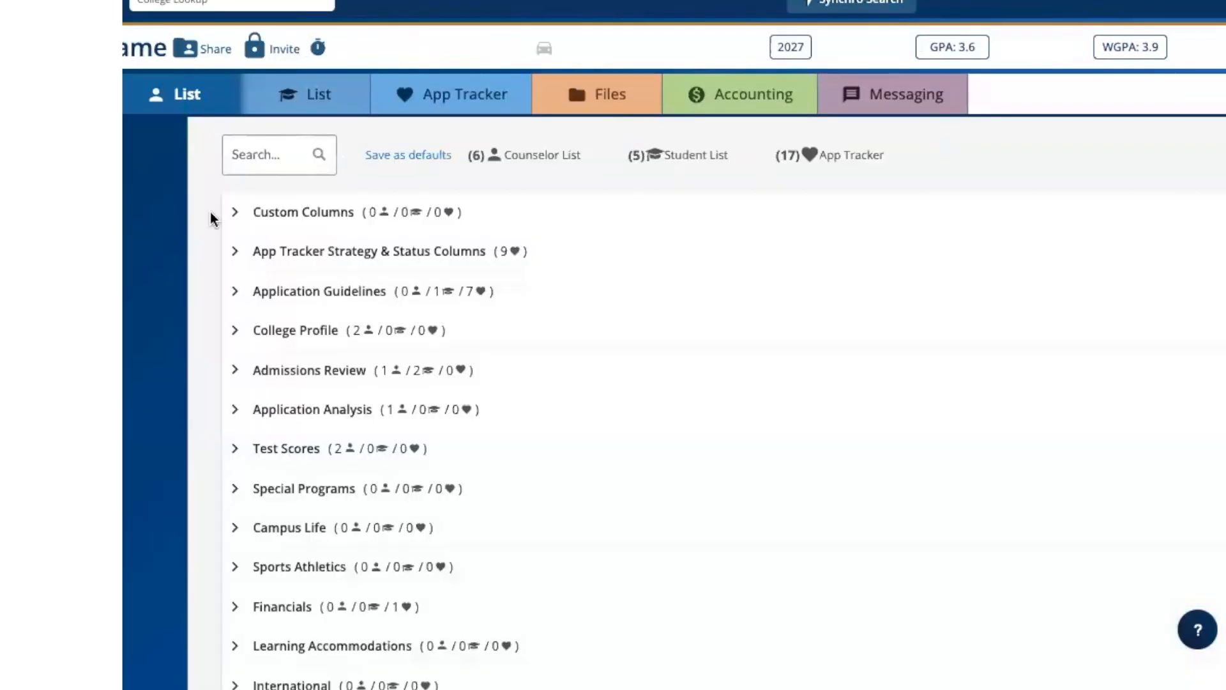
left_click(260, 154)
type("notes")
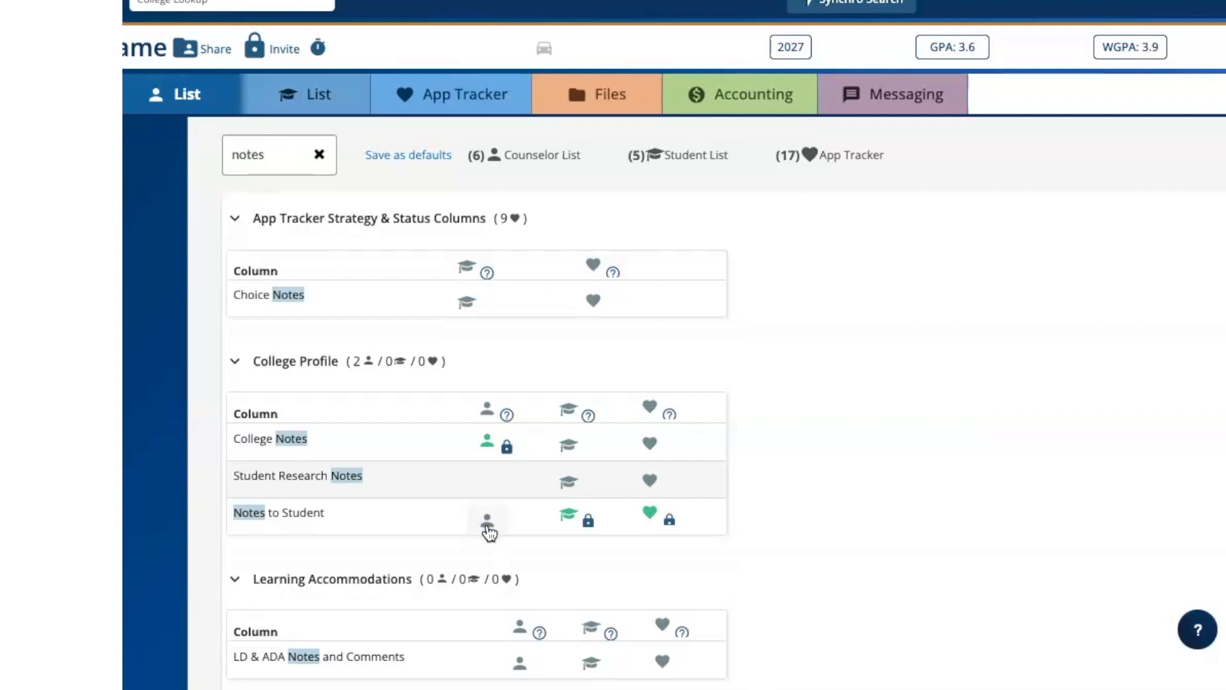
left_click(261, 153)
left_click(486, 521)
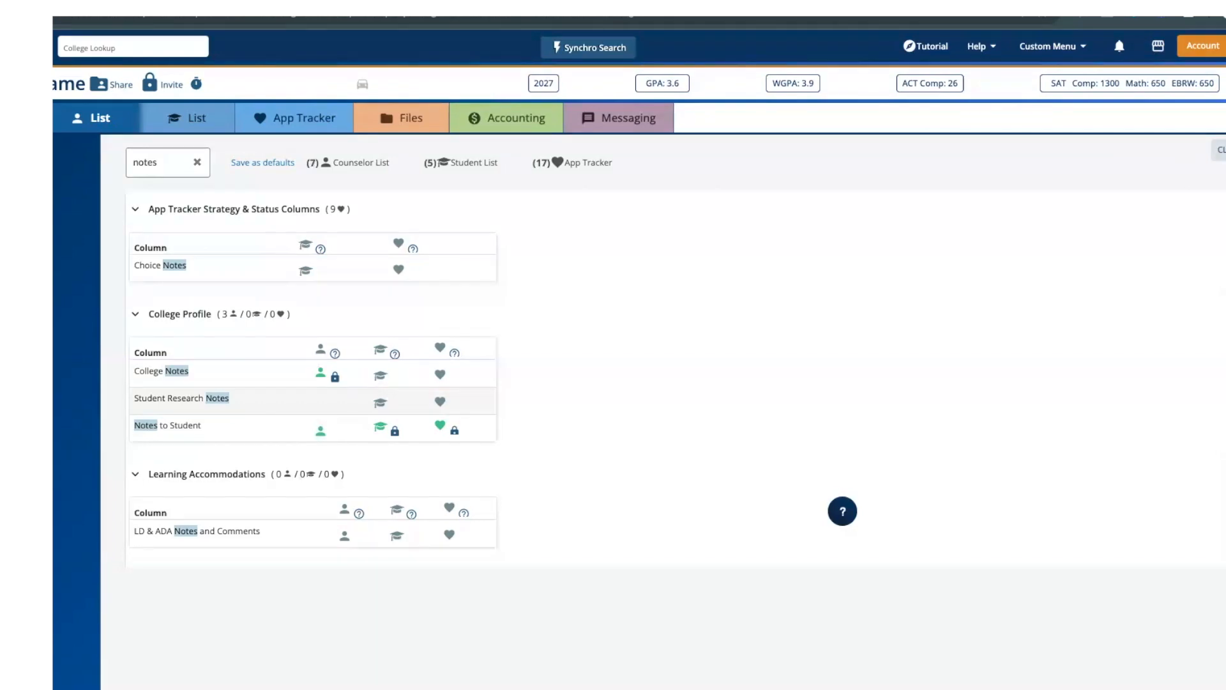
left_click(1218, 150)
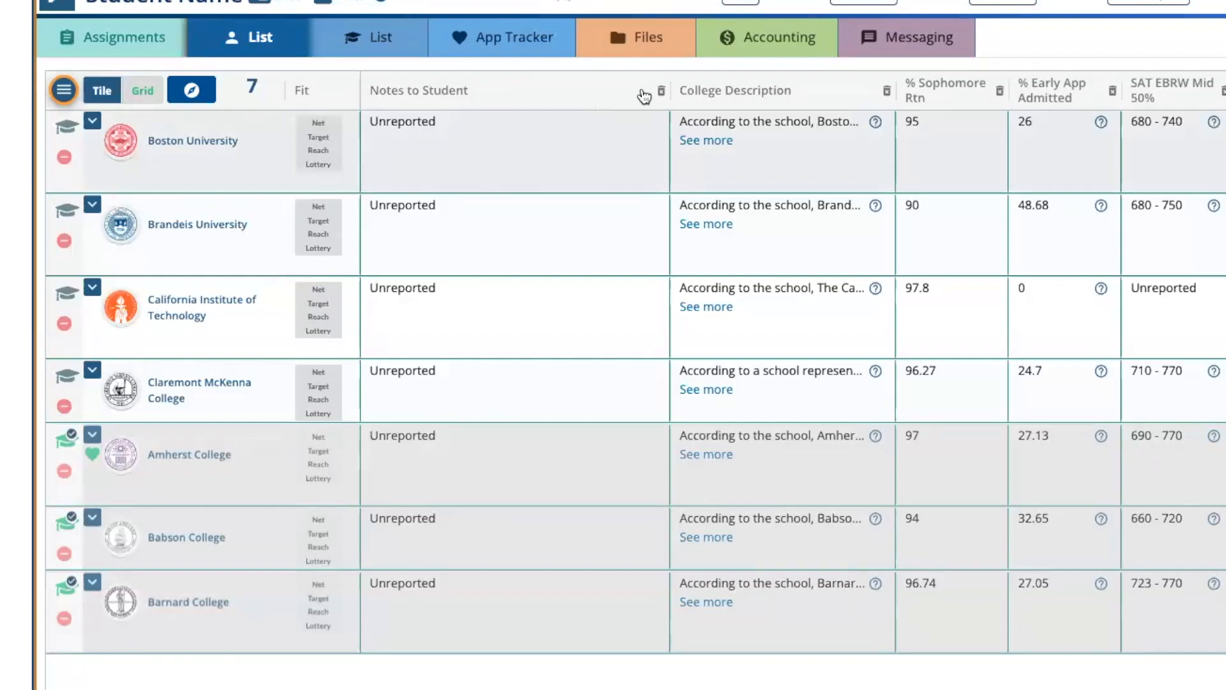
left_click_drag(672, 85, 562, 80)
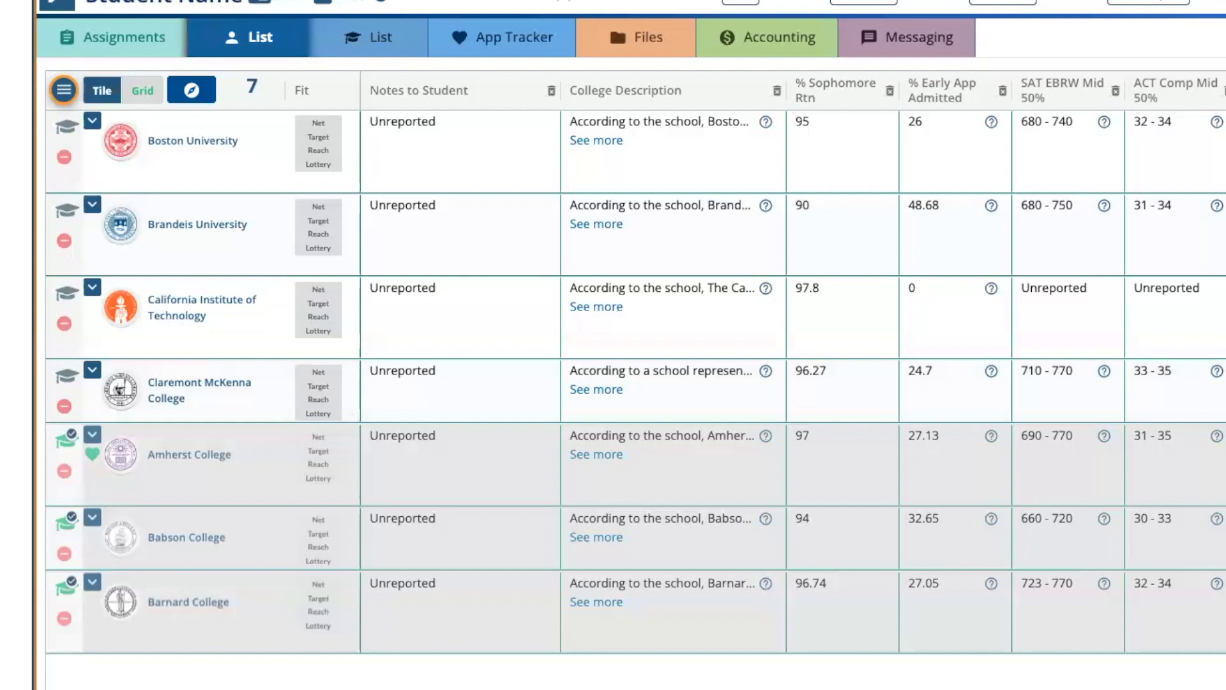
- Open the full counselor opinions on Brandeis University from the counselor list
scroll(793, 364, "right", 10)
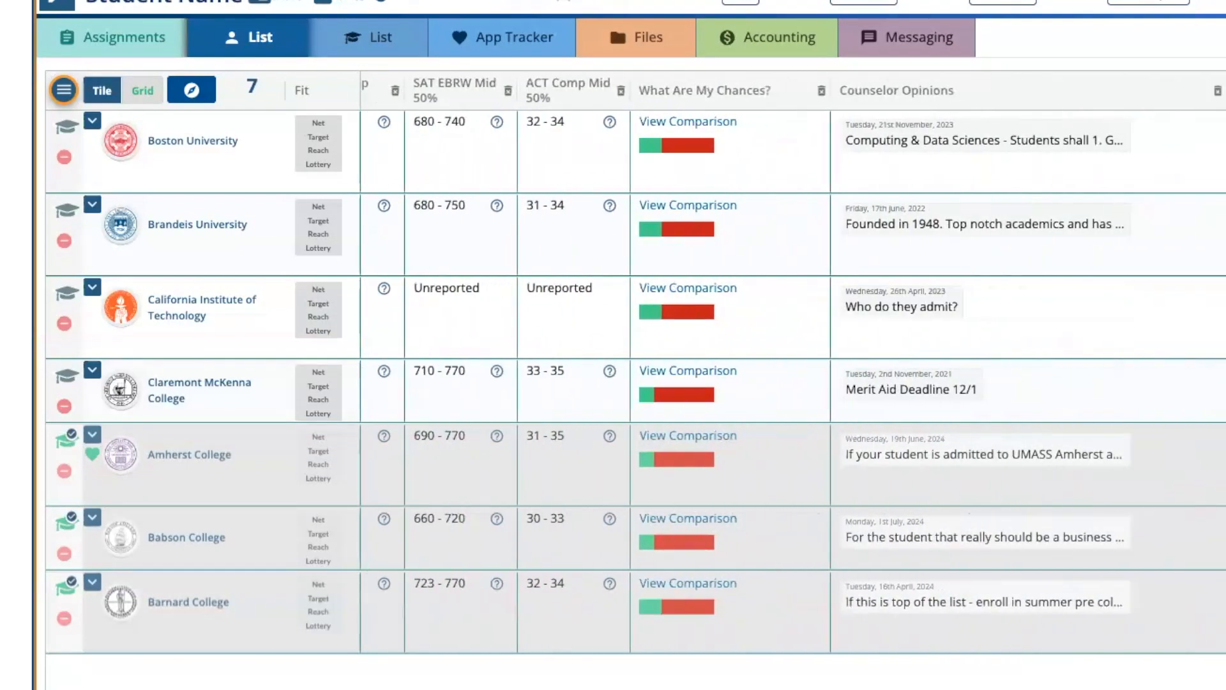
scroll(700, 209, "right", 5)
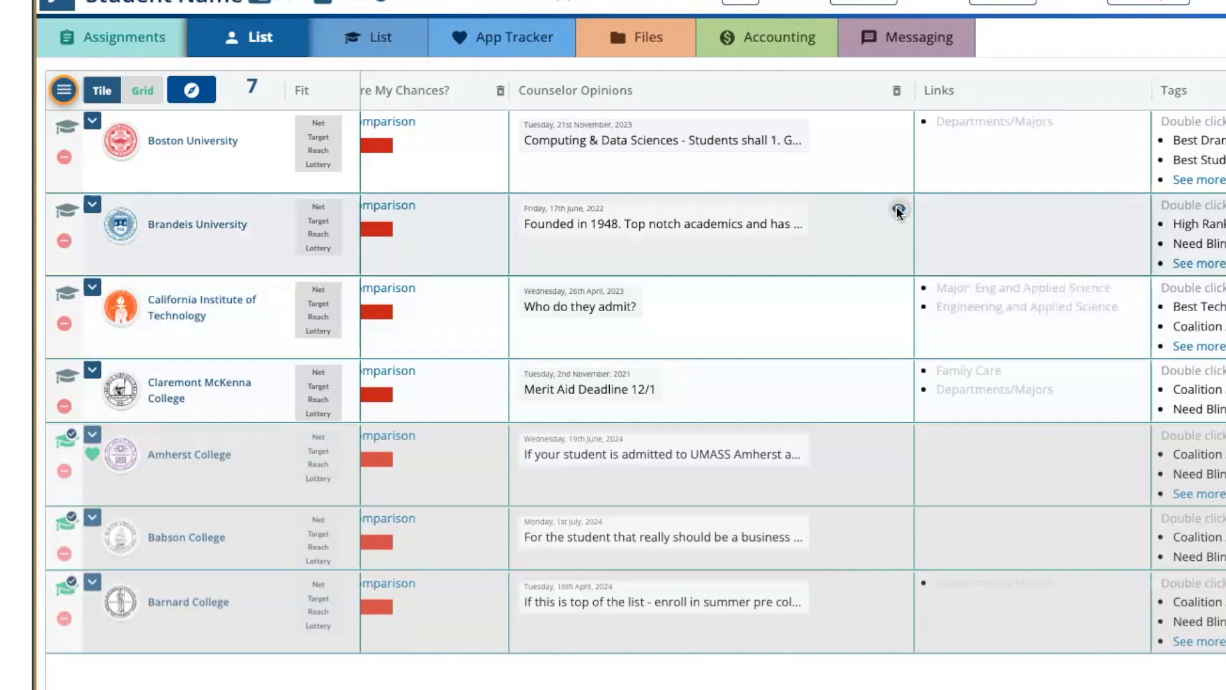
left_click(898, 208)
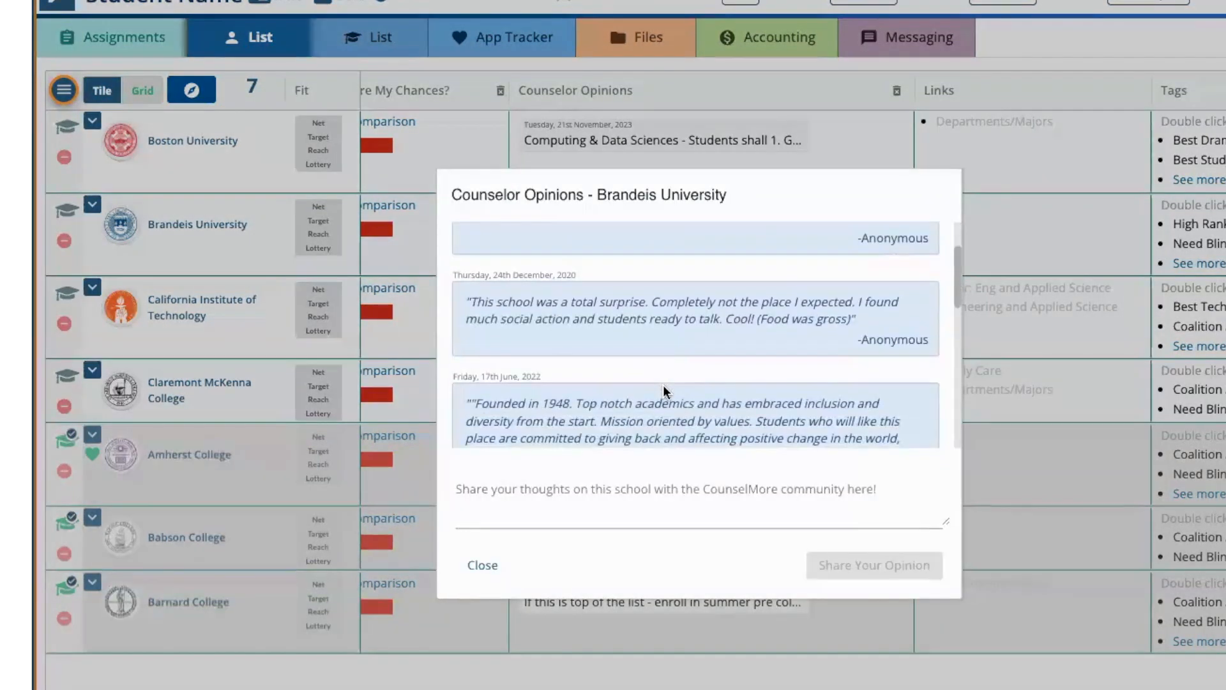
- Finish reviewing the Brandeis University counselor opinions and open the options for adding an external resource link to Boston University
scroll(663, 385, "up", 2)
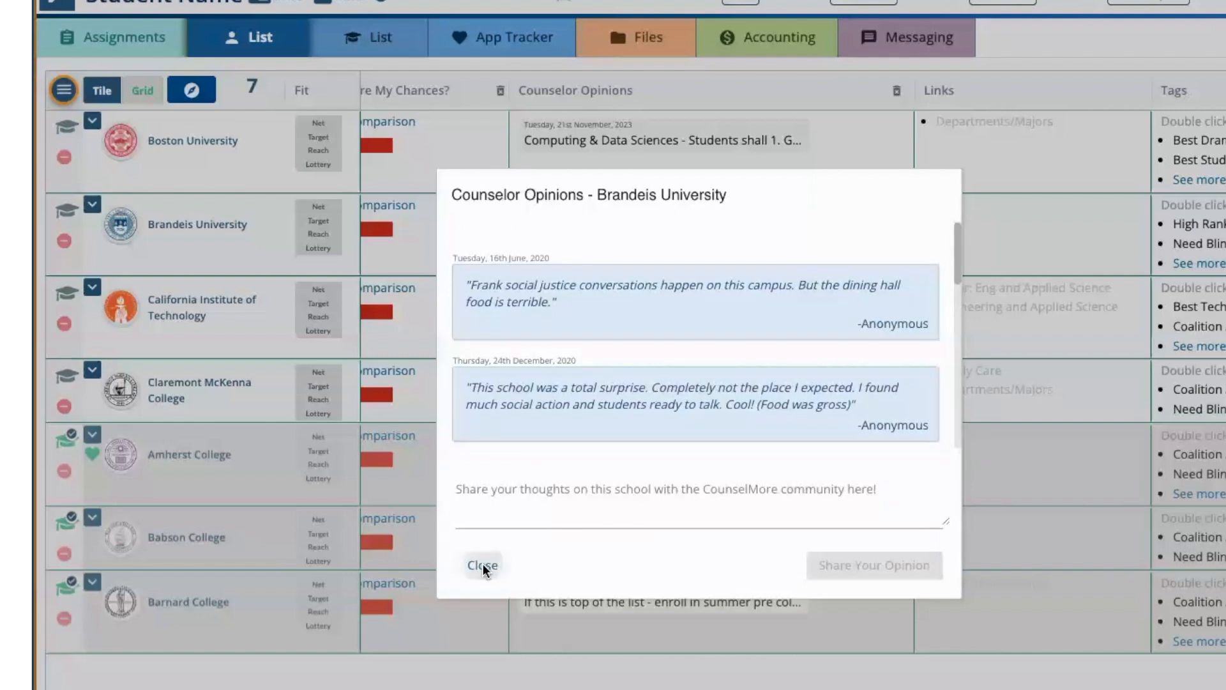
left_click(483, 566)
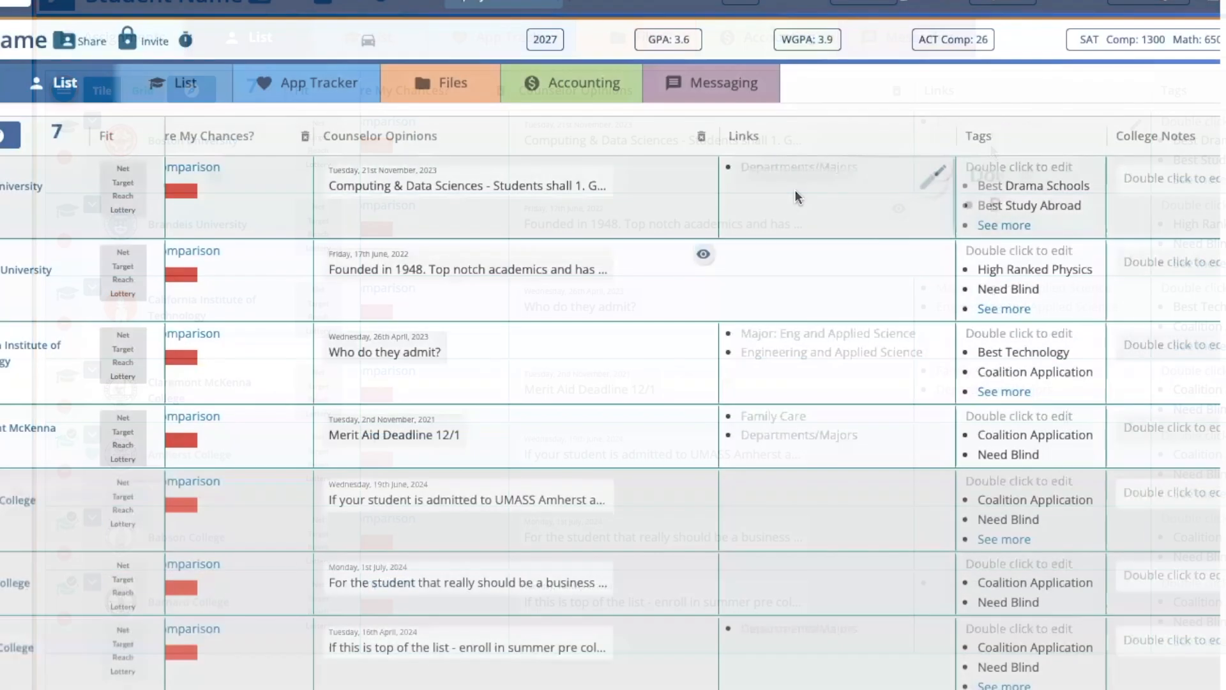
left_click(940, 172)
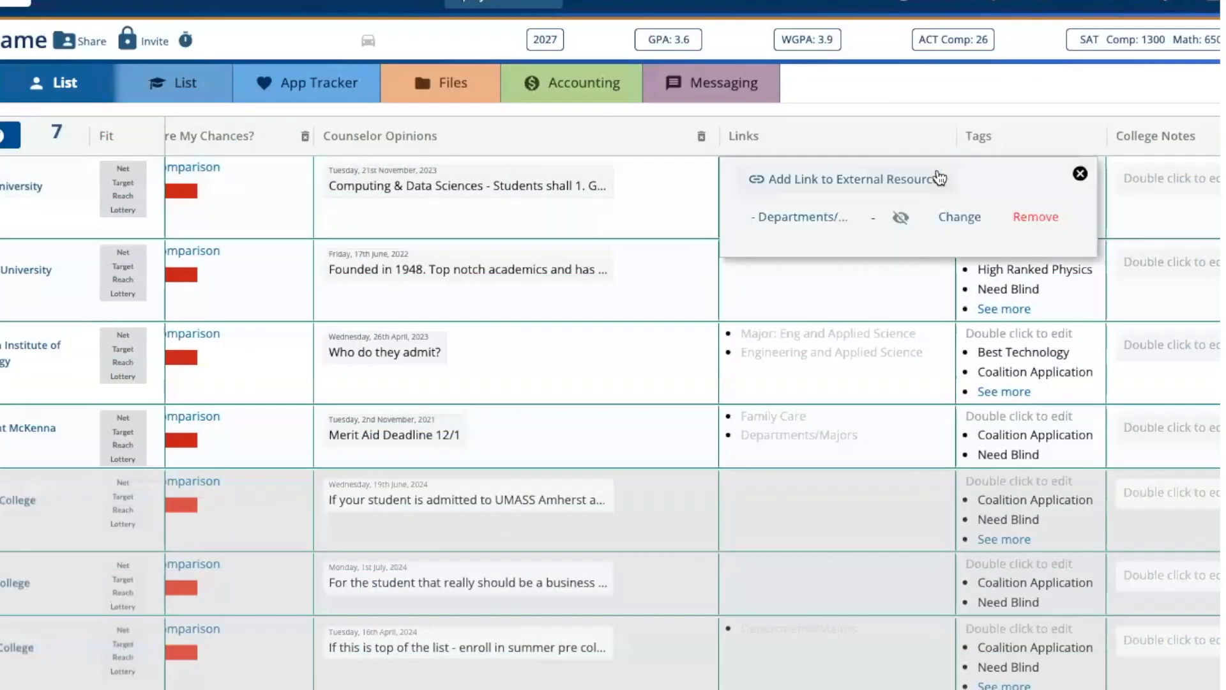
left_click(806, 185)
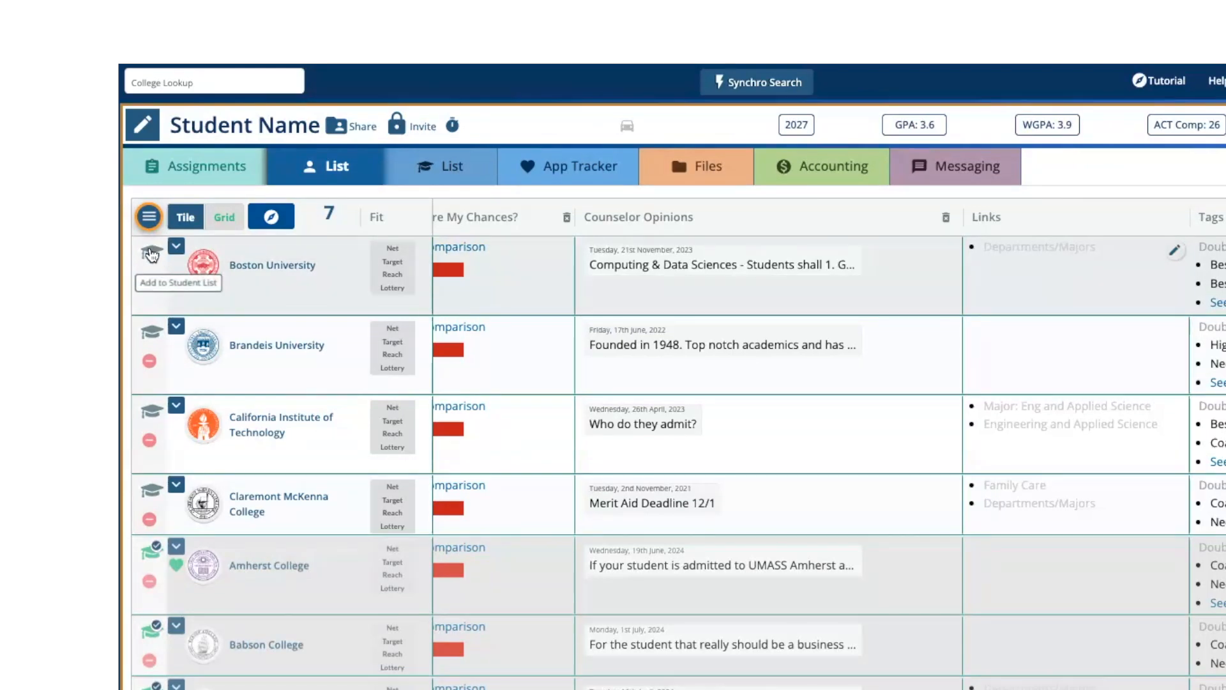
- Add Boston University and Brandeis University to the student list and open that list
left_click(151, 254)
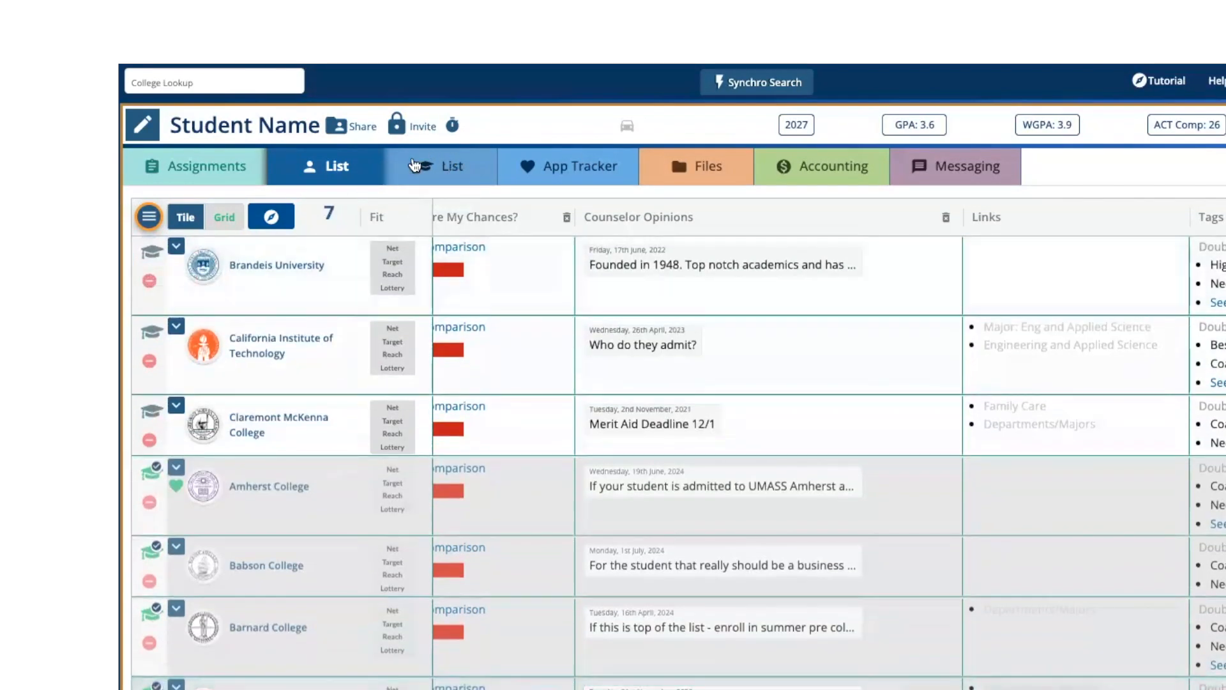
left_click(151, 254)
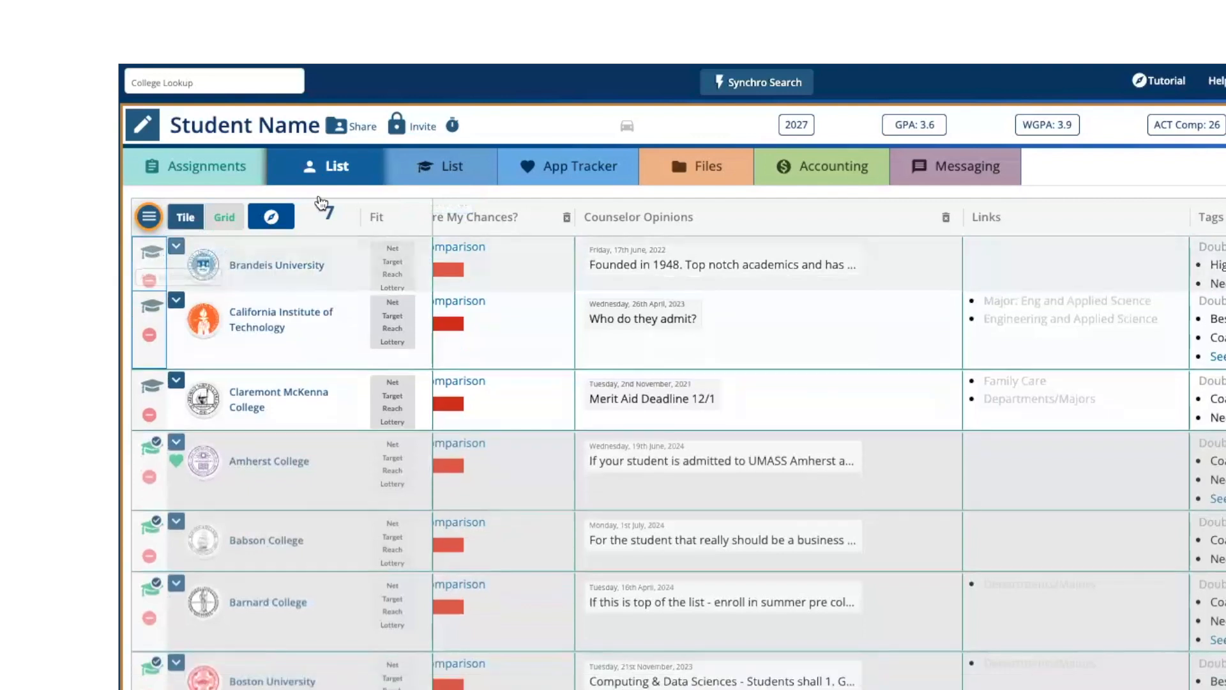
left_click(438, 168)
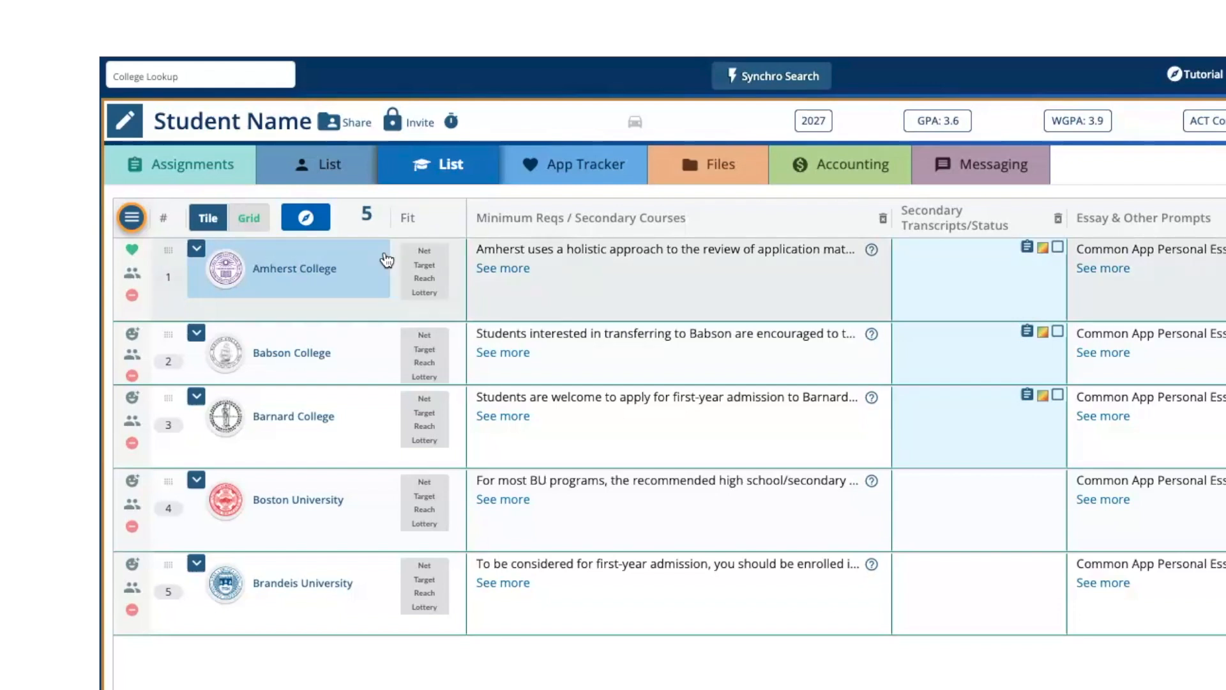
- Rank Barnard College first in the student list, ahead of Amherst and Babson, and turn on its family marker
left_click_drag(175, 252, 166, 427)
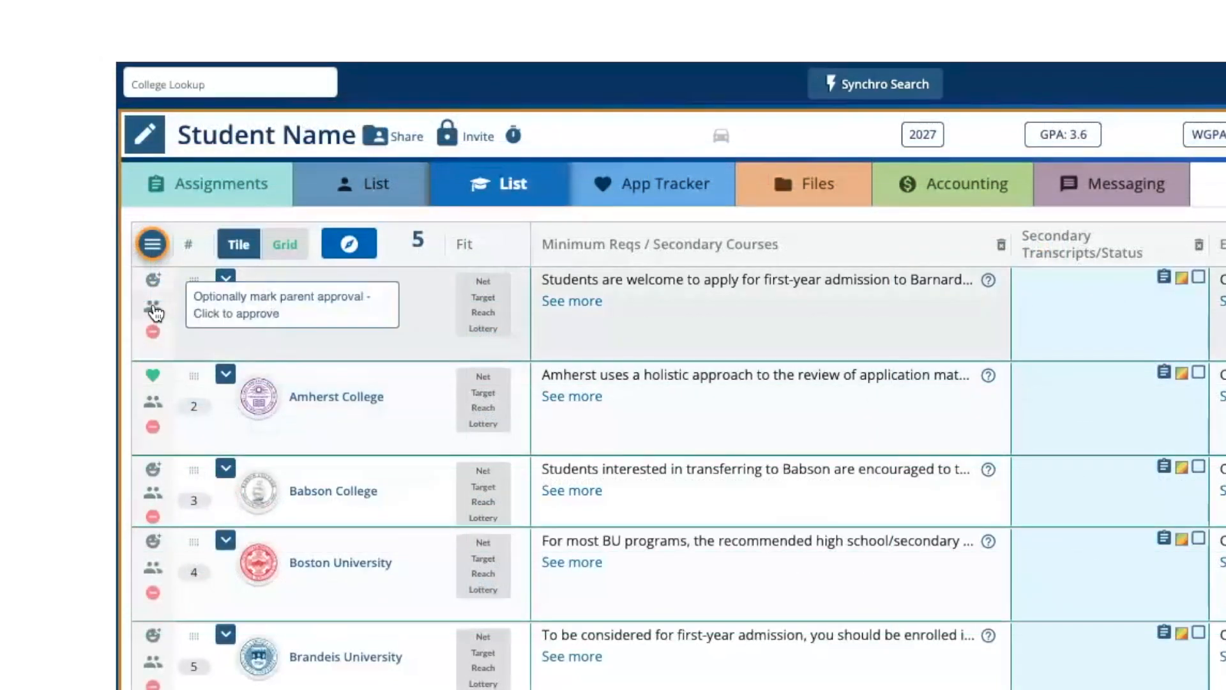
left_click(154, 308)
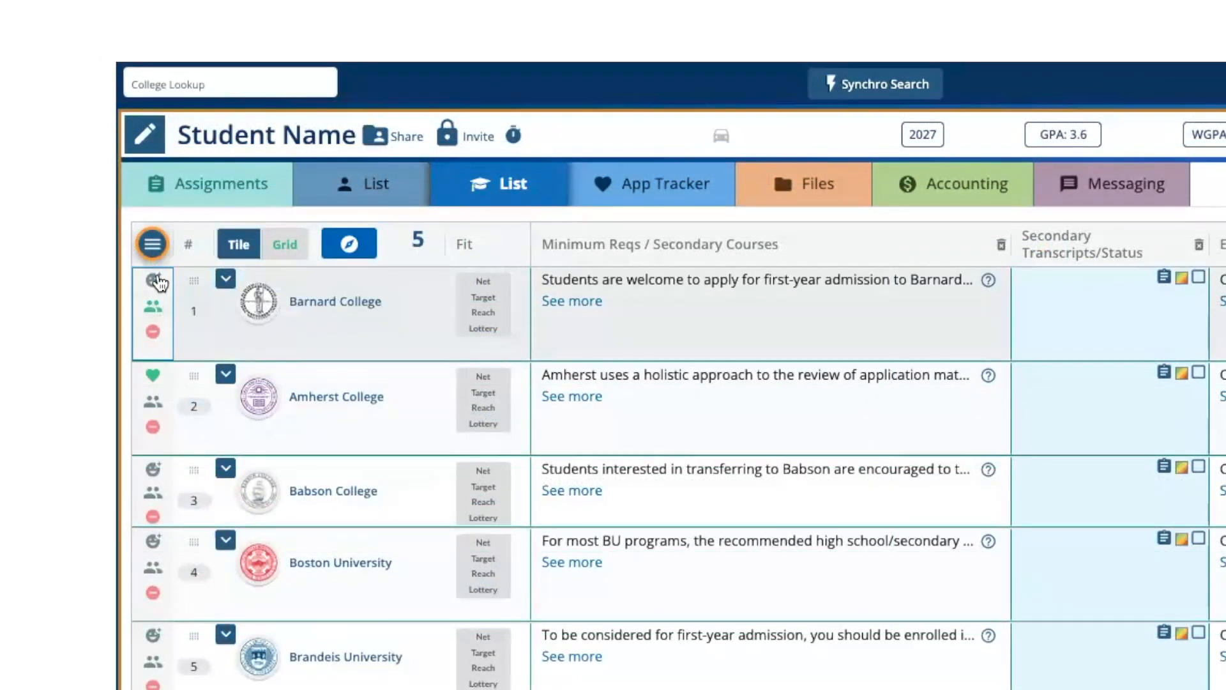
- Try the Not for me rating on Barnard College, and set the student's rating to Add to App Tracker
left_click(160, 280)
left_click(211, 401)
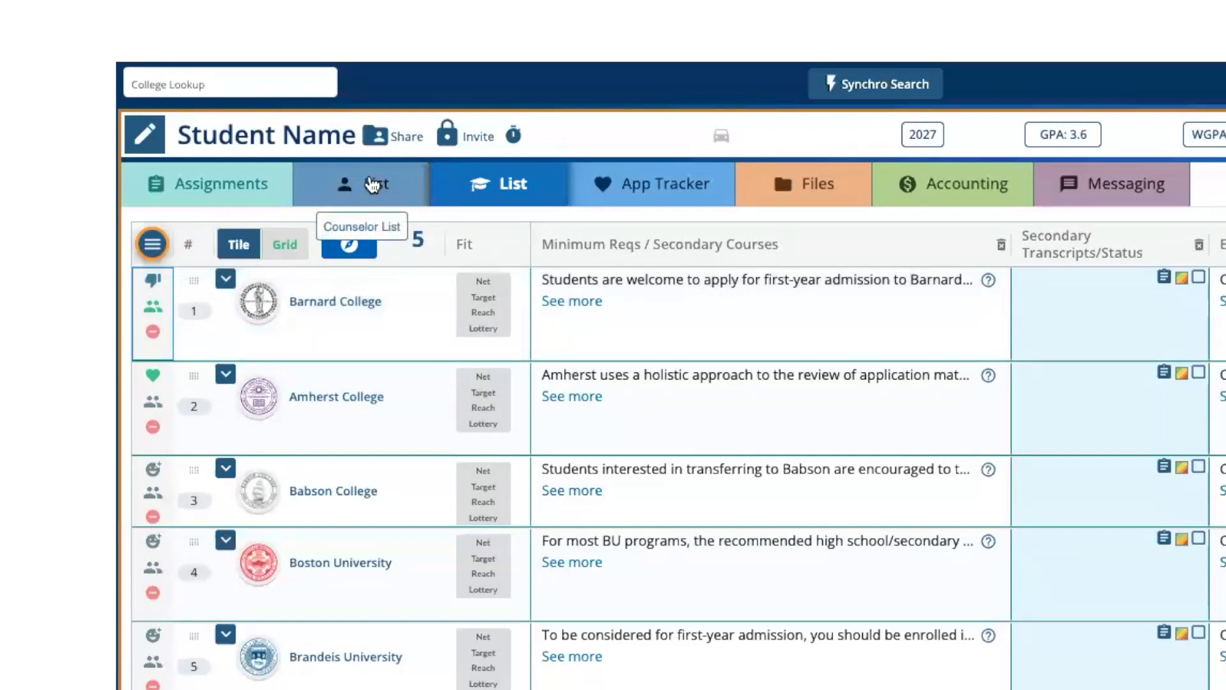
left_click(153, 281)
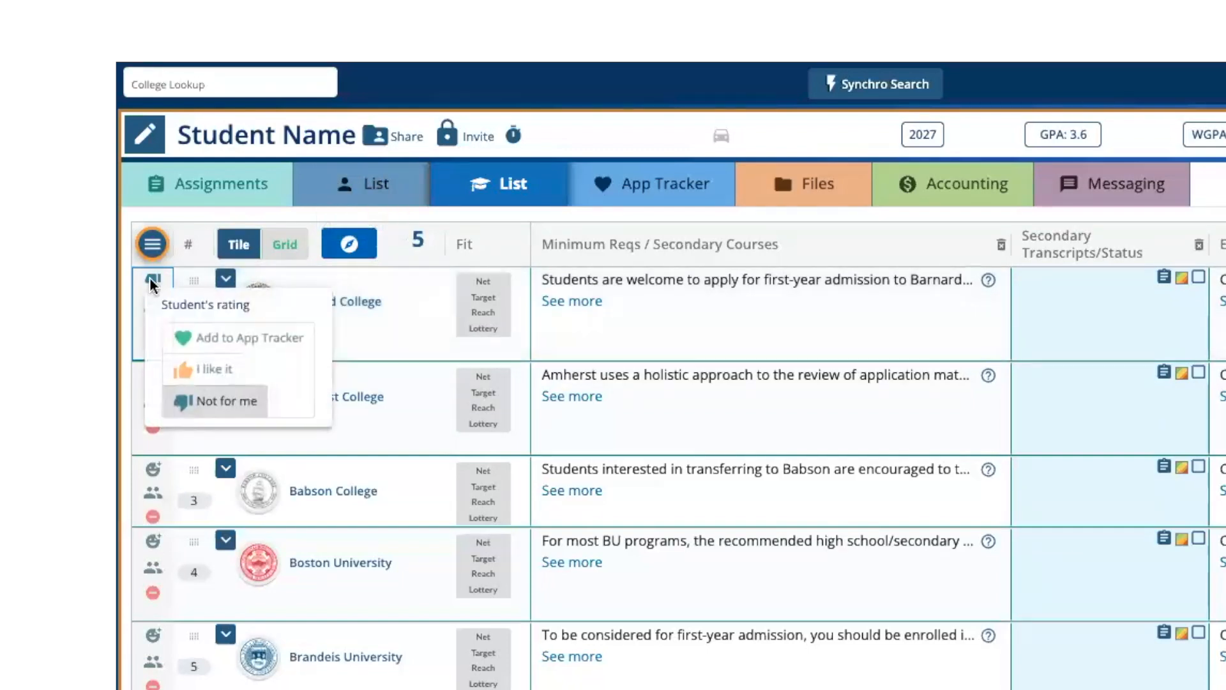
left_click(198, 338)
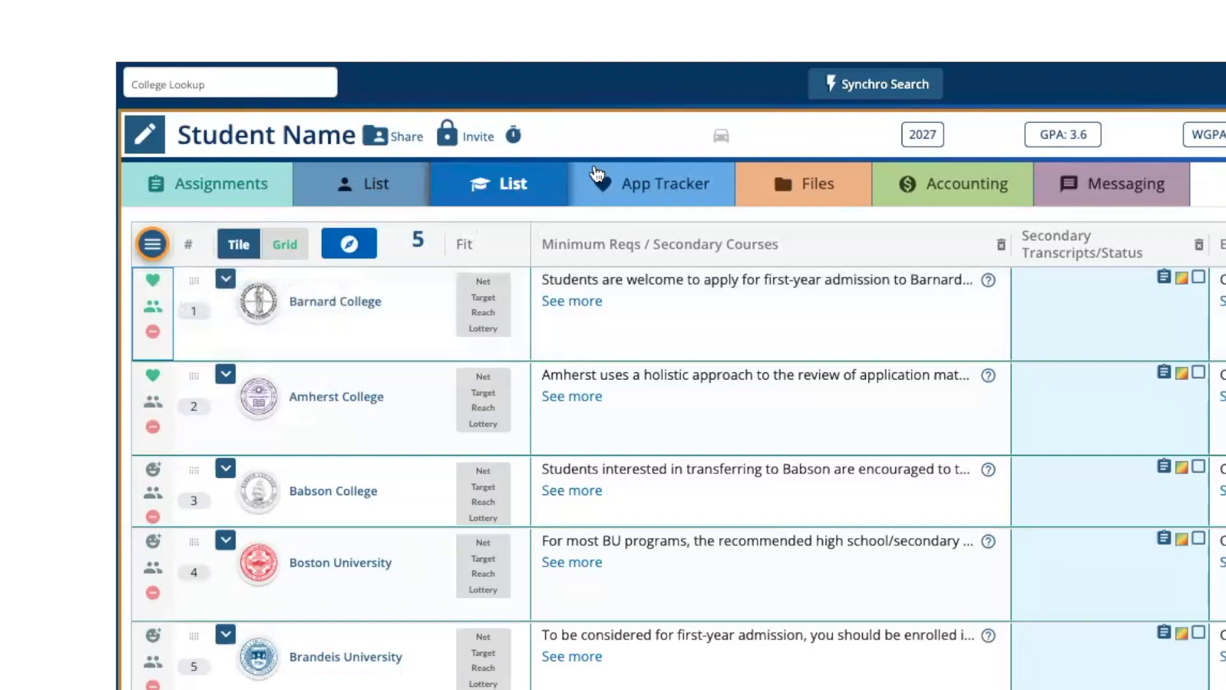
left_click(624, 186)
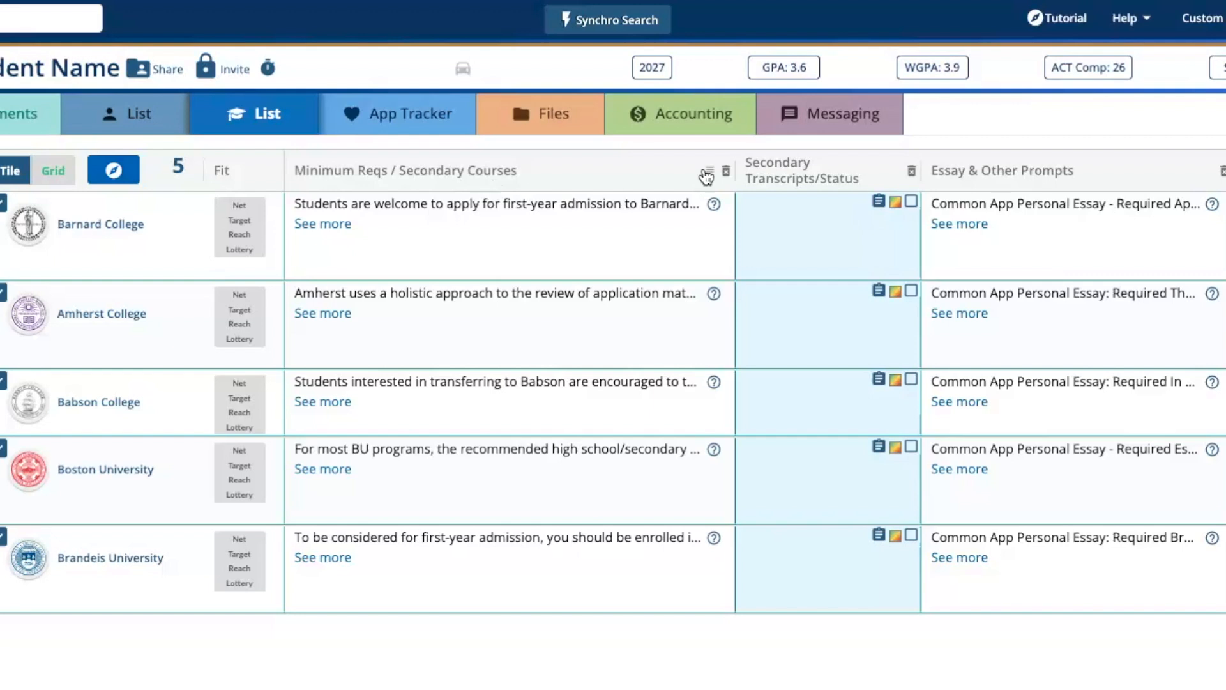
- Widen the Secondary Transcripts/Status column and save the task description "Please review your transcript...." for Barnard College
left_click_drag(953, 171, 1031, 172)
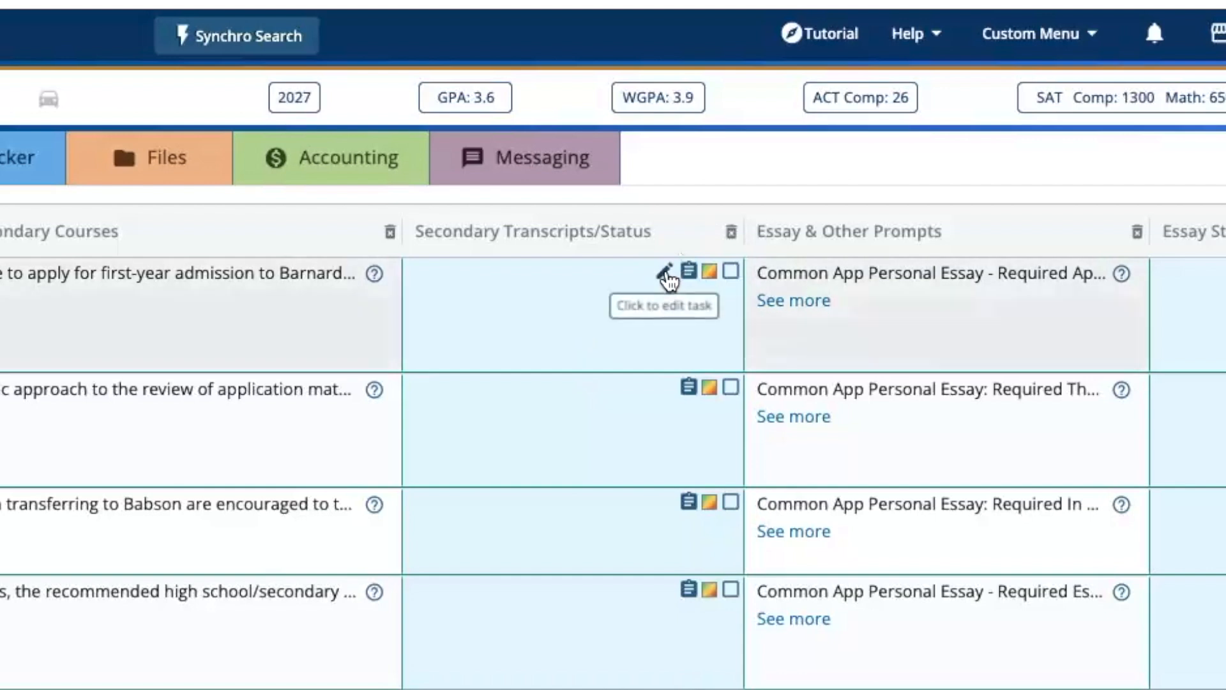
left_click(665, 271)
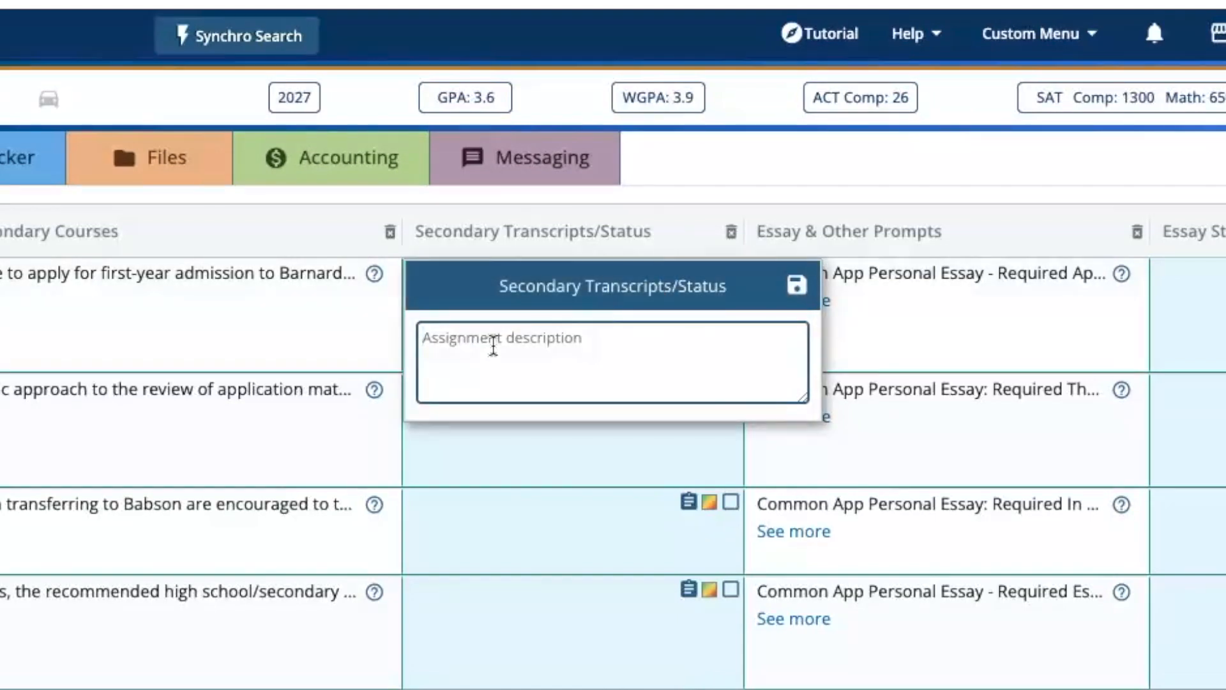
type("Please rev")
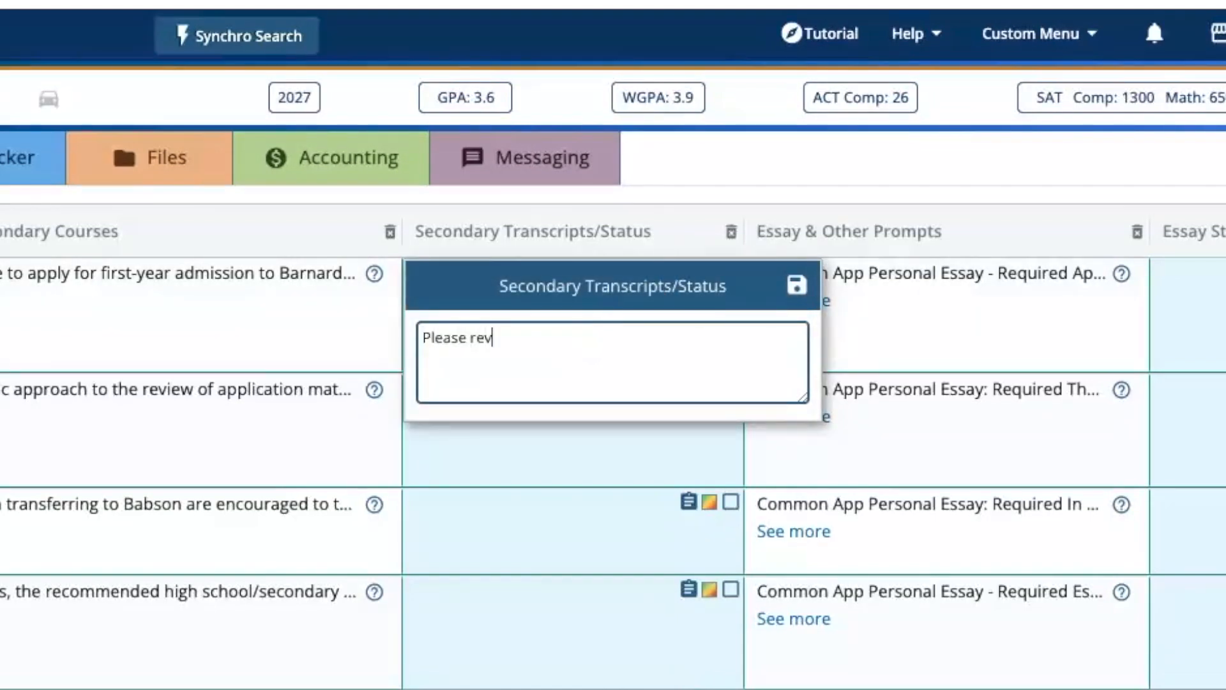
type("iew your transcript....")
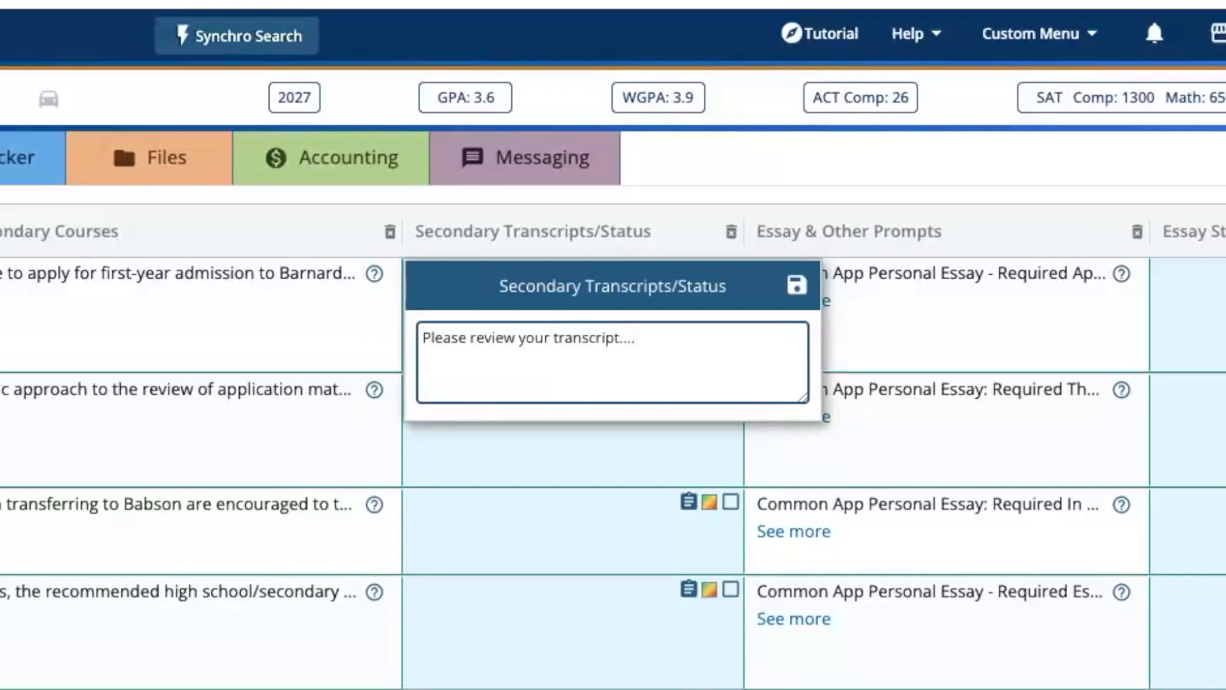
left_click(797, 285)
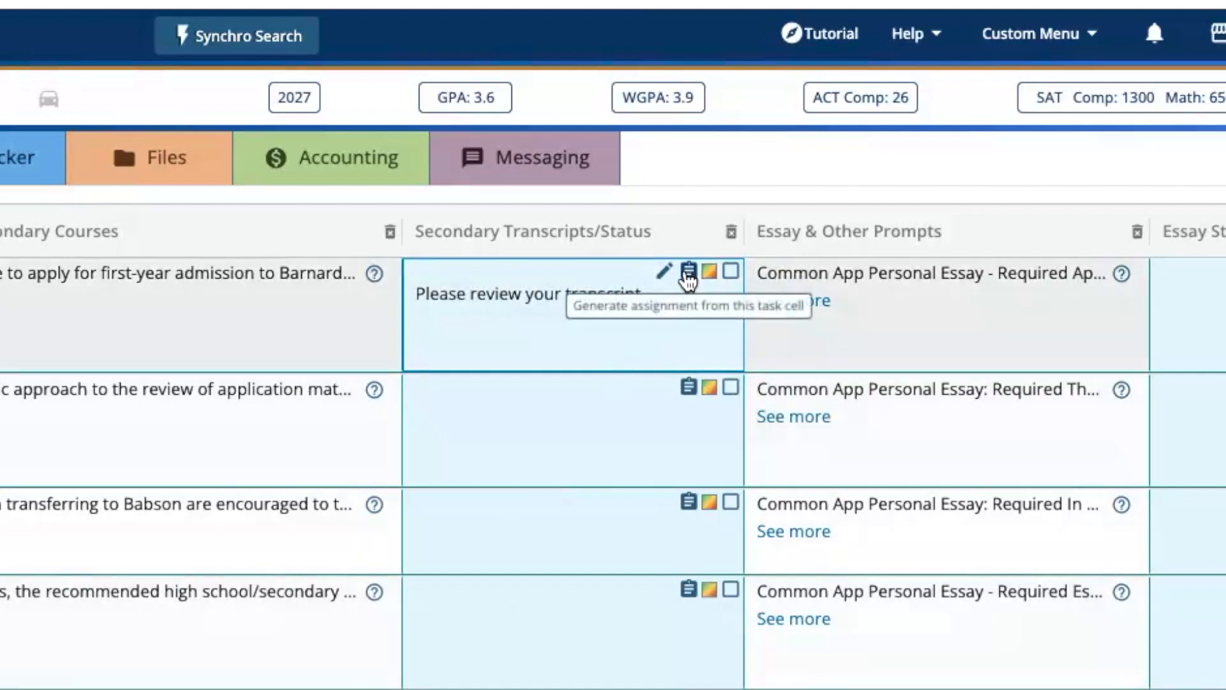
- Generate an assignment from Barnard College's Secondary Transcripts/Status task, keeping the prefilled name and description
left_click(688, 274)
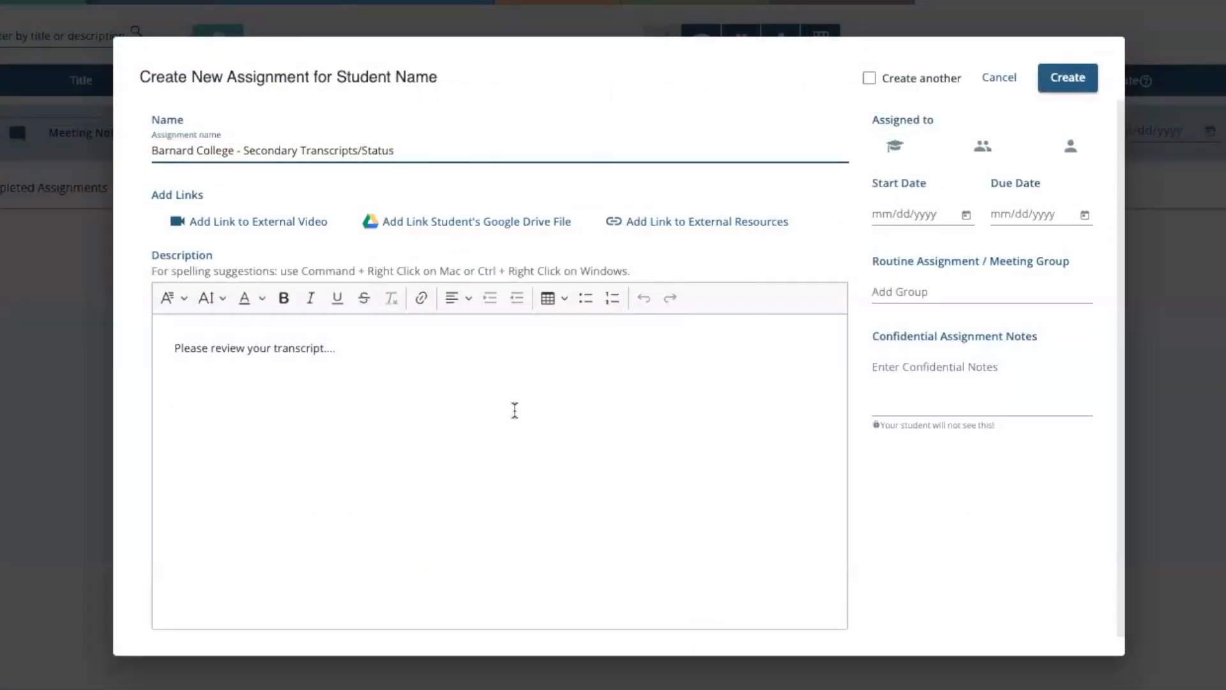
left_click_drag(405, 149, 144, 147)
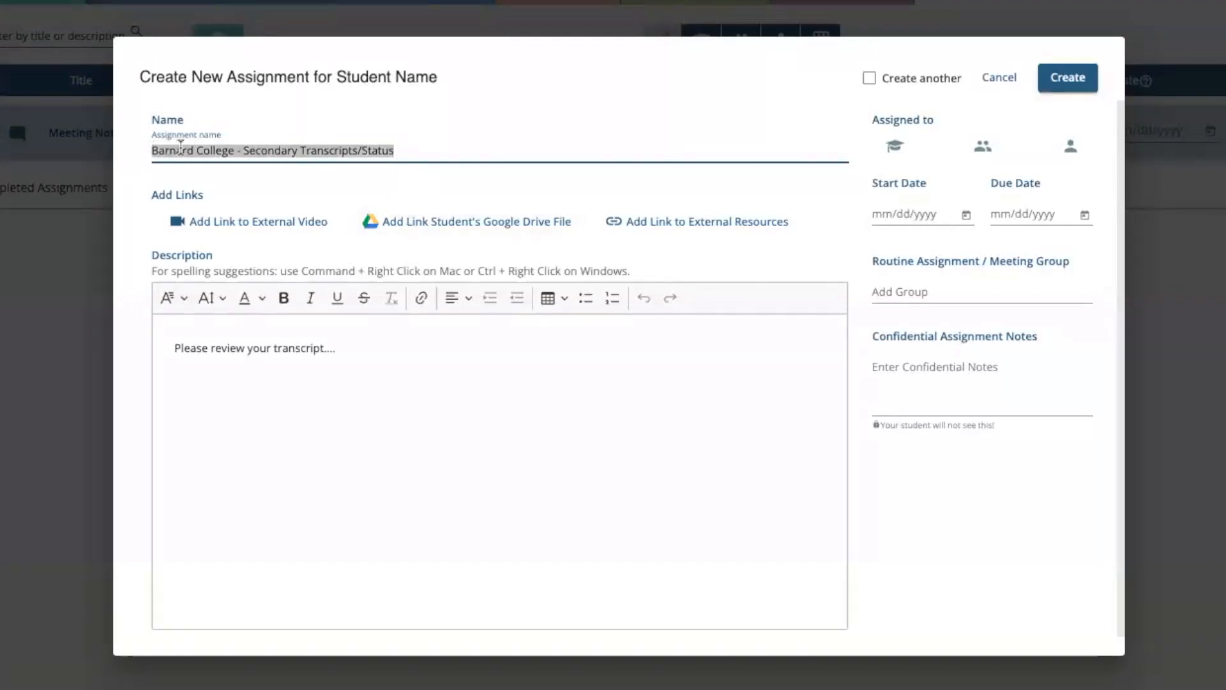
left_click(401, 148)
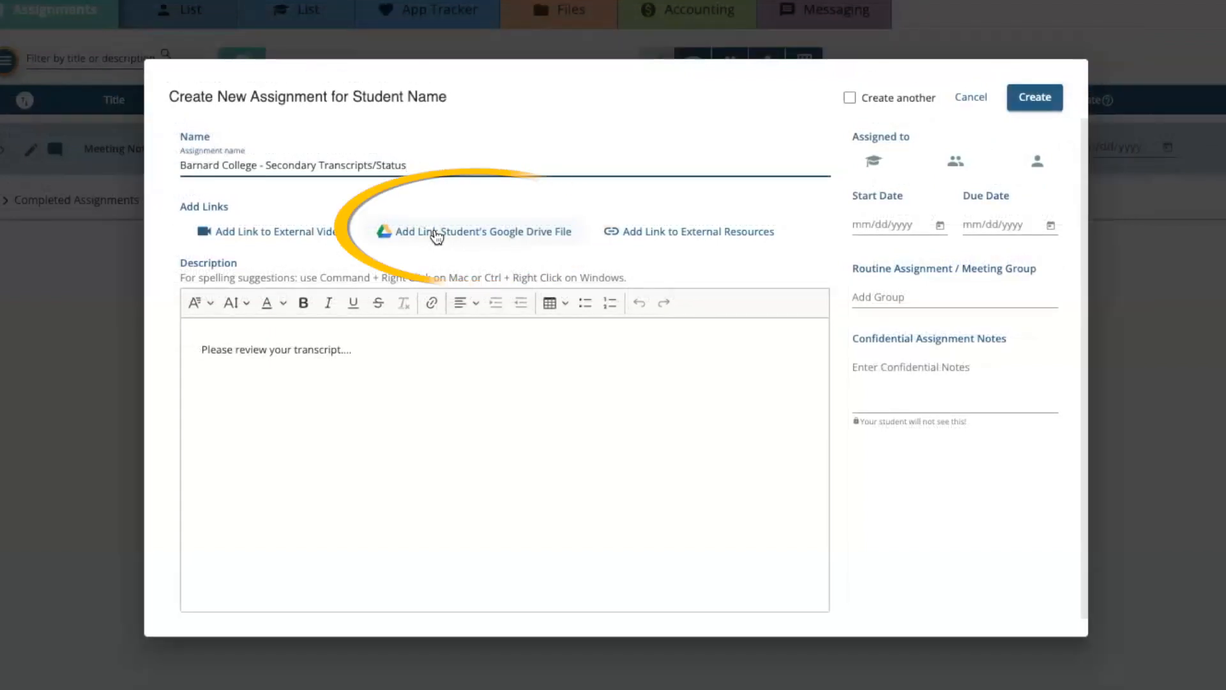
left_click(437, 234)
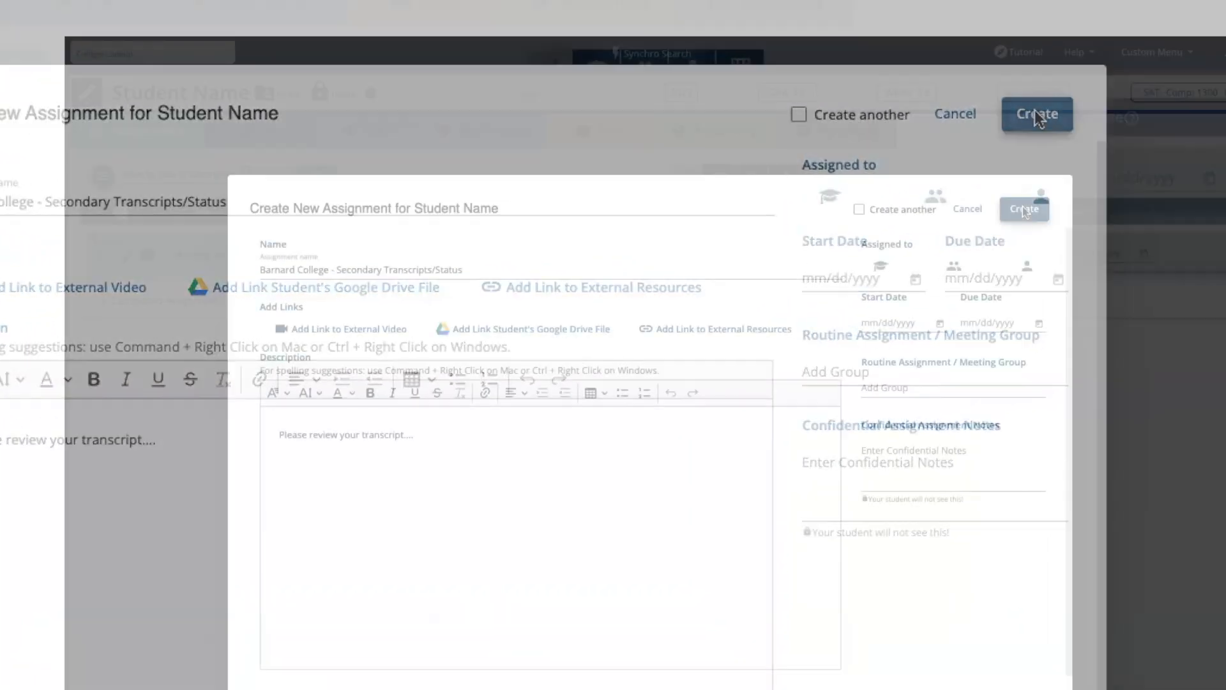
left_click(1025, 210)
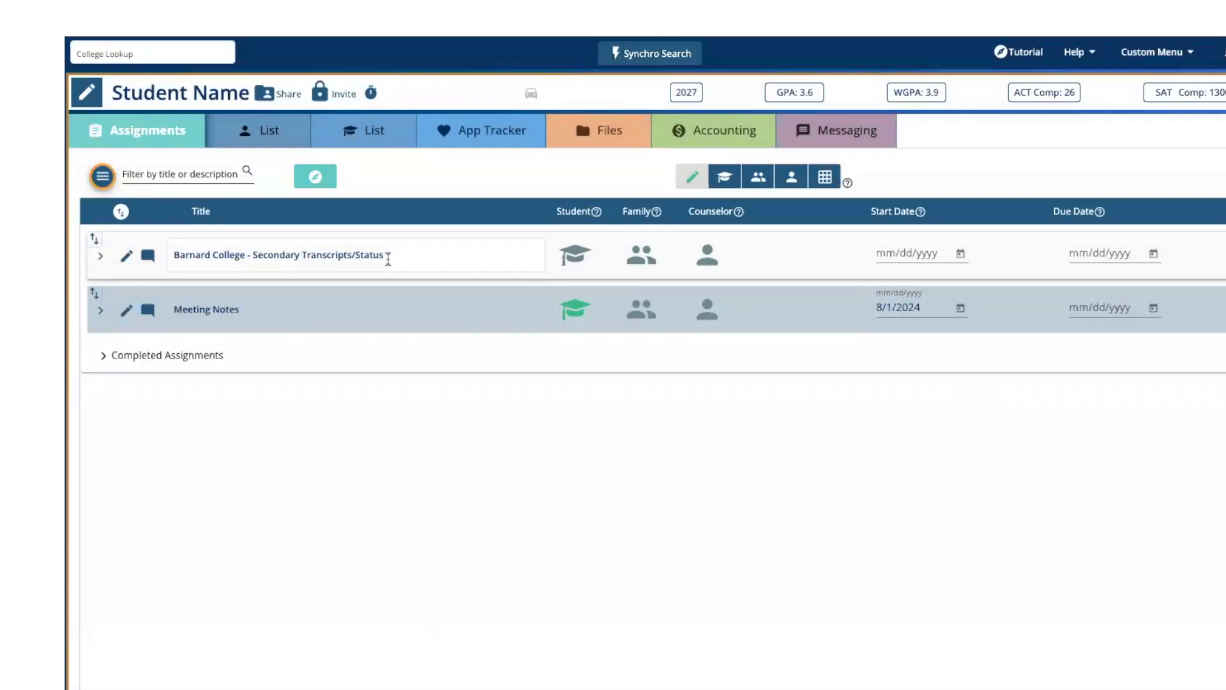
- Assign the Barnard College assignment to the student and family with a start date of 8/2/2024
left_click(573, 257)
left_click(657, 262)
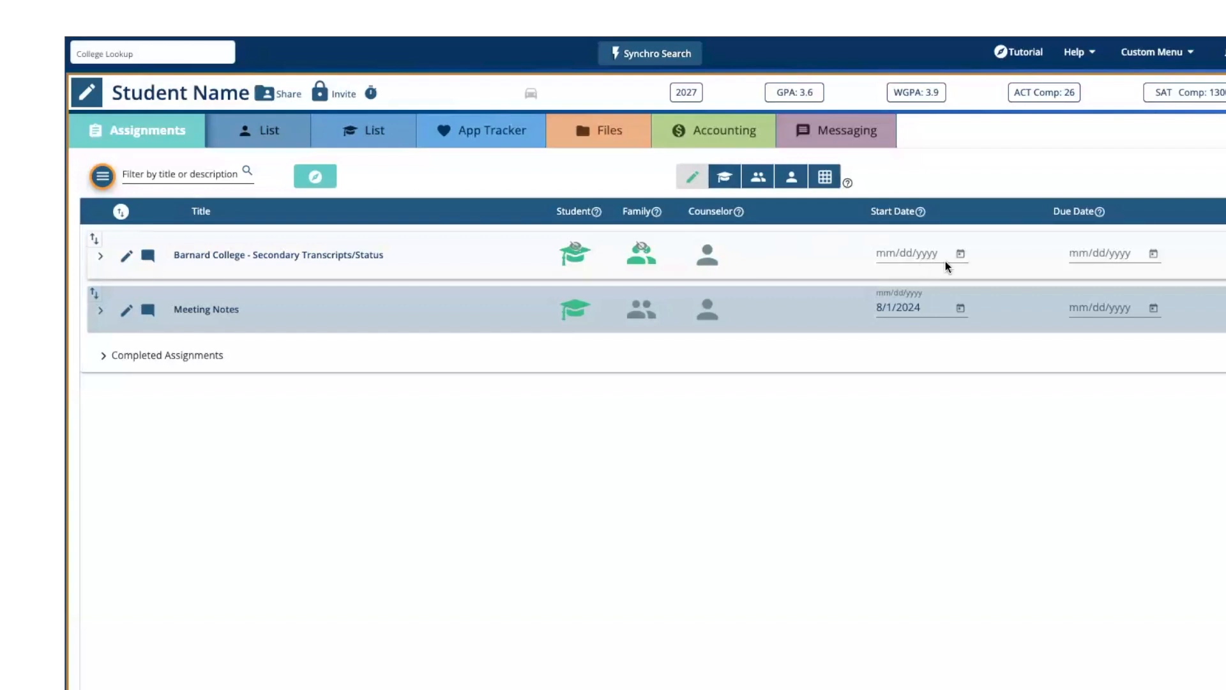
left_click(961, 255)
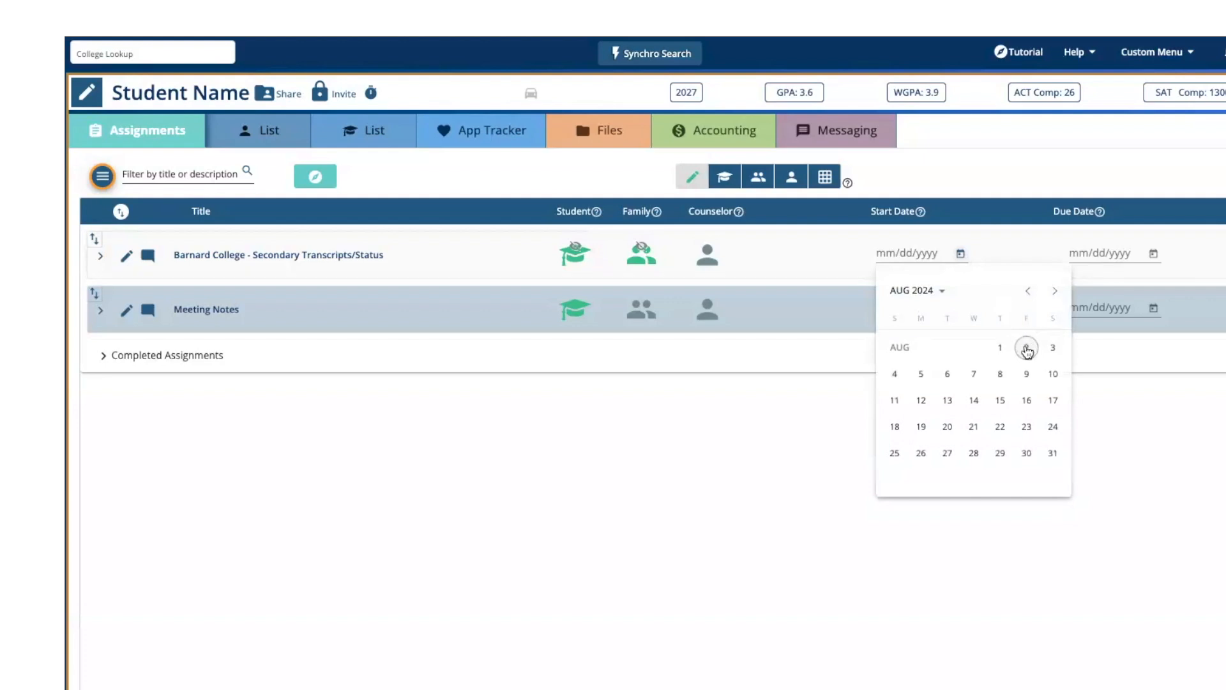
left_click(1027, 348)
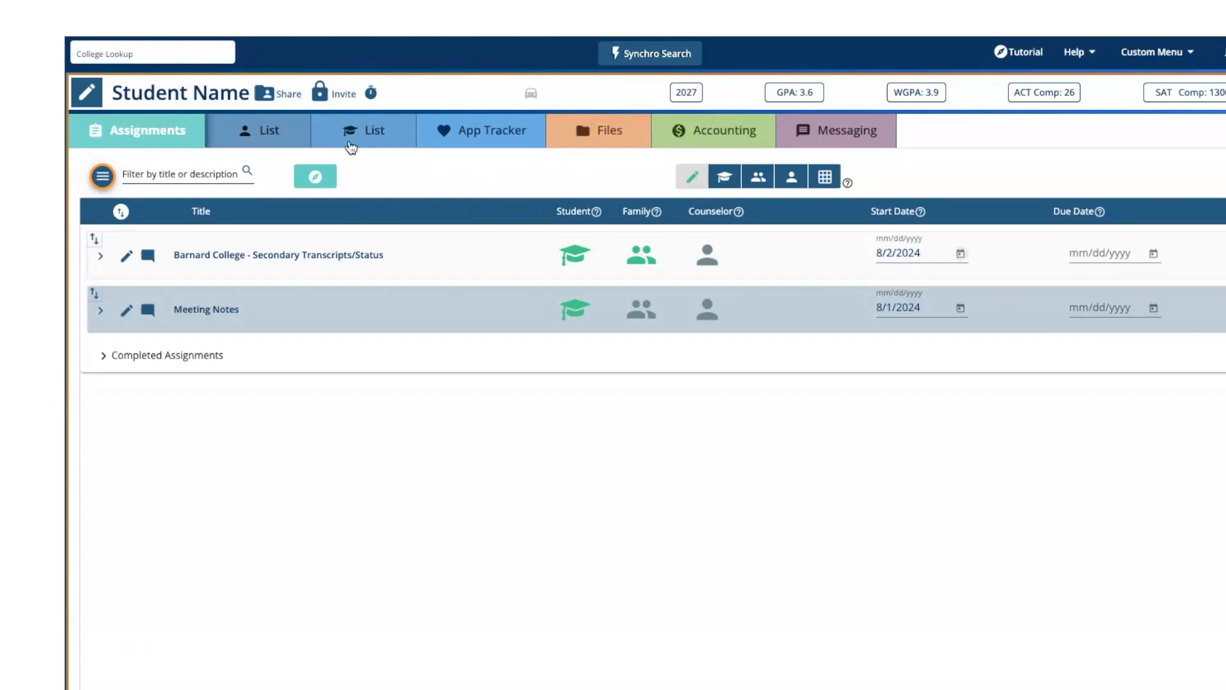
- In the student list, save the Secondary Transcripts/Status task "Review for this school too" for Amherst College
left_click(362, 132)
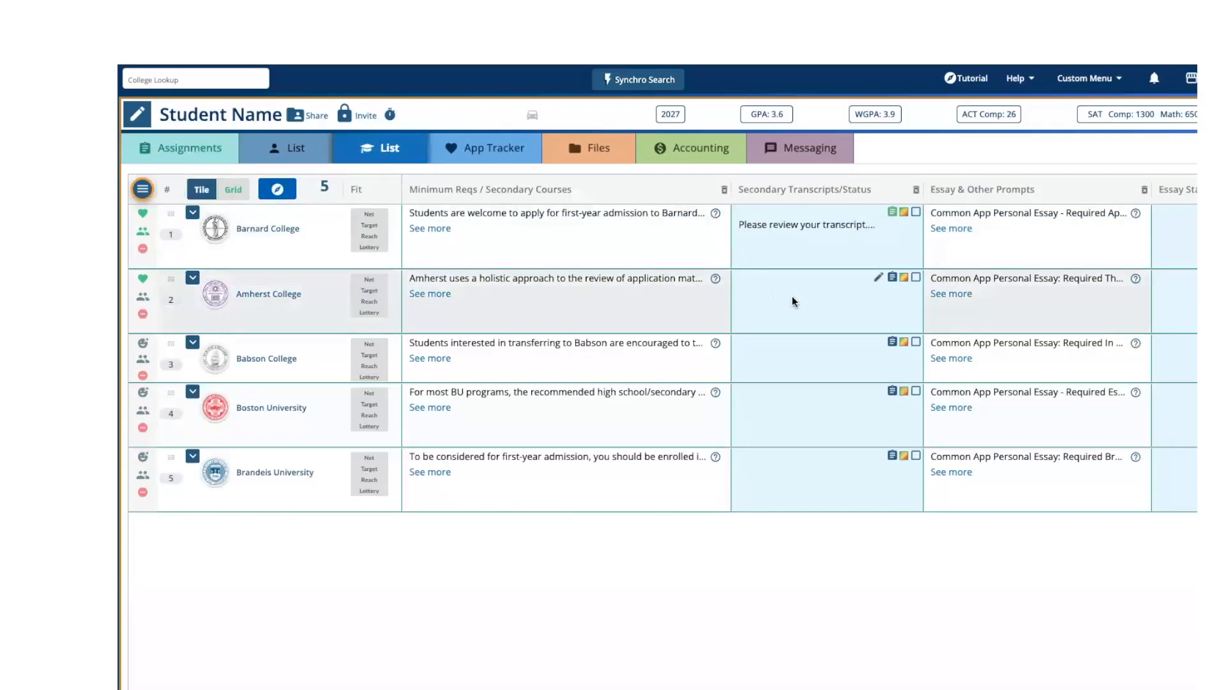
left_click(878, 277)
type("Review for ")
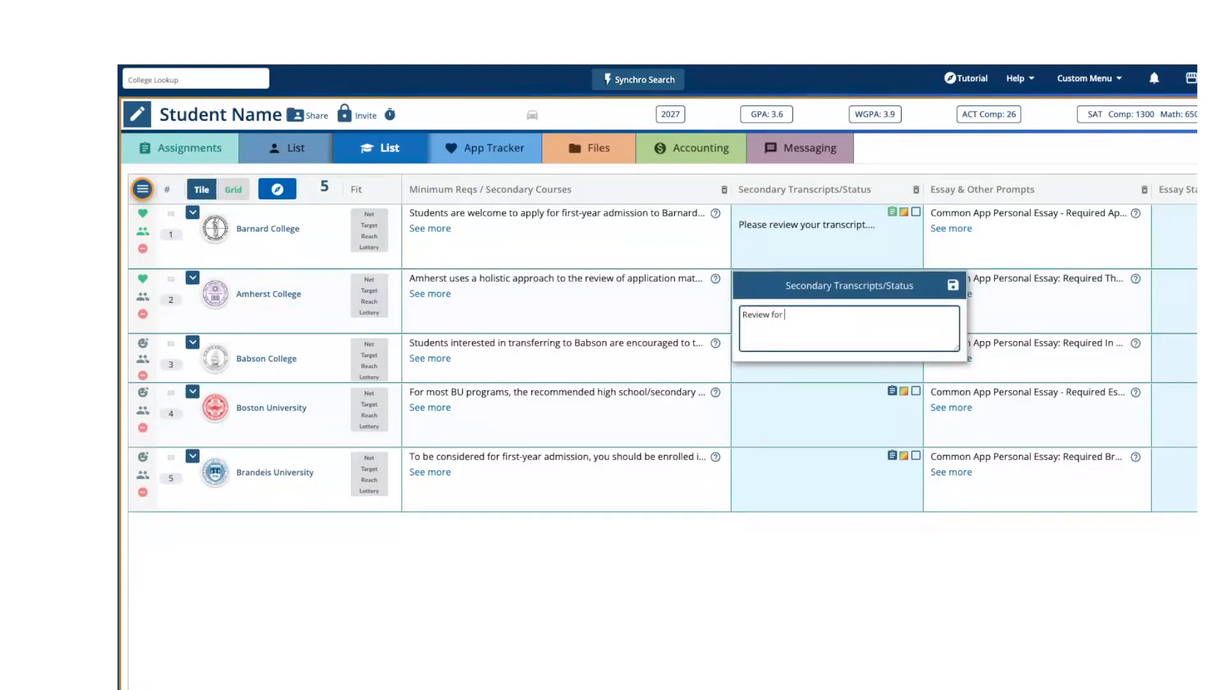
type("this school too")
left_click(953, 288)
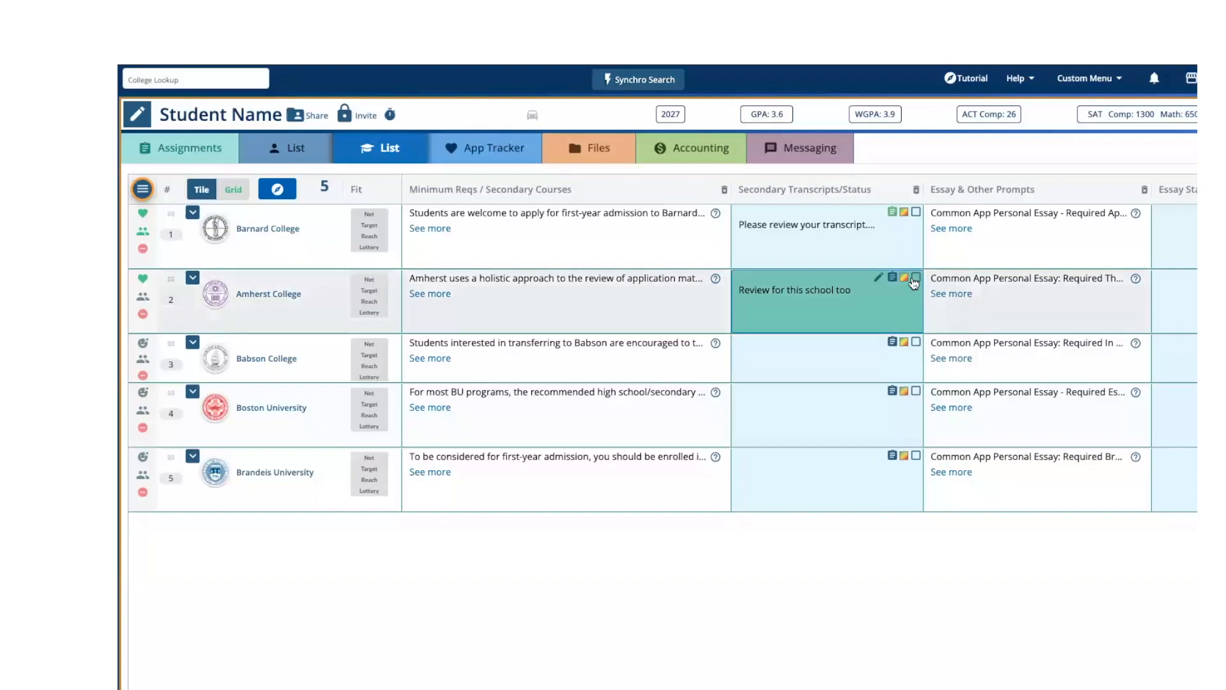
- Create an assignment from Amherst College's transcript task, assigned to the student with a start date of 8/9/2024
left_click(893, 281)
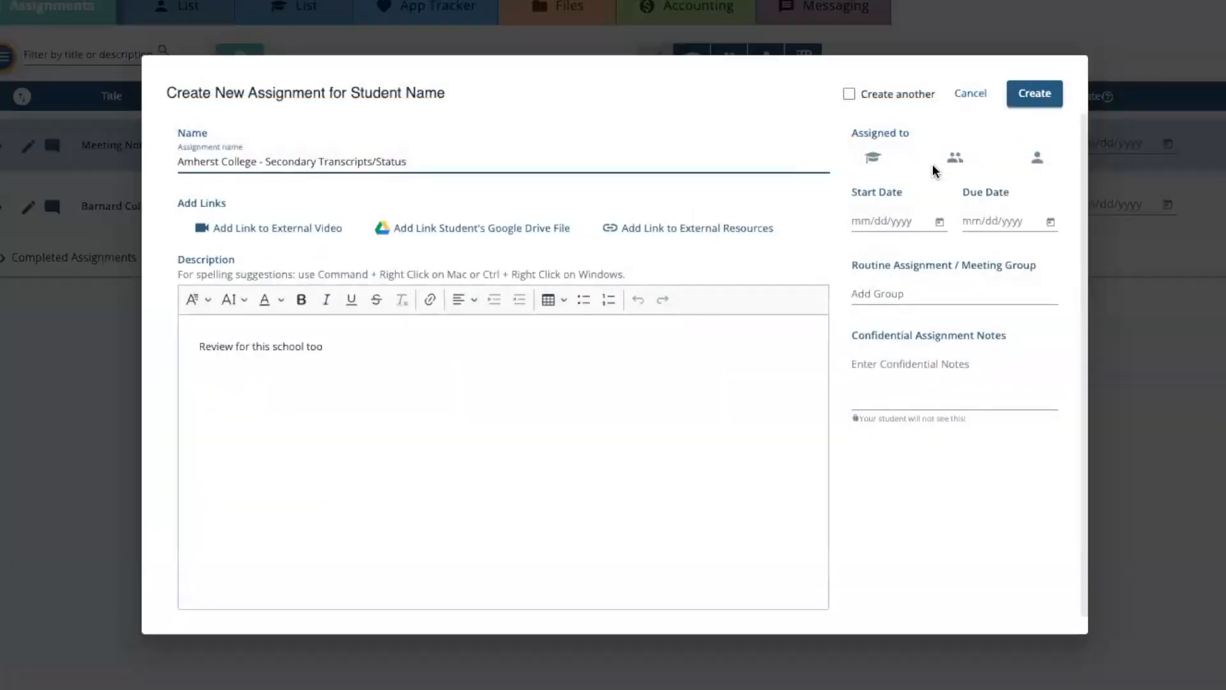
left_click(1038, 100)
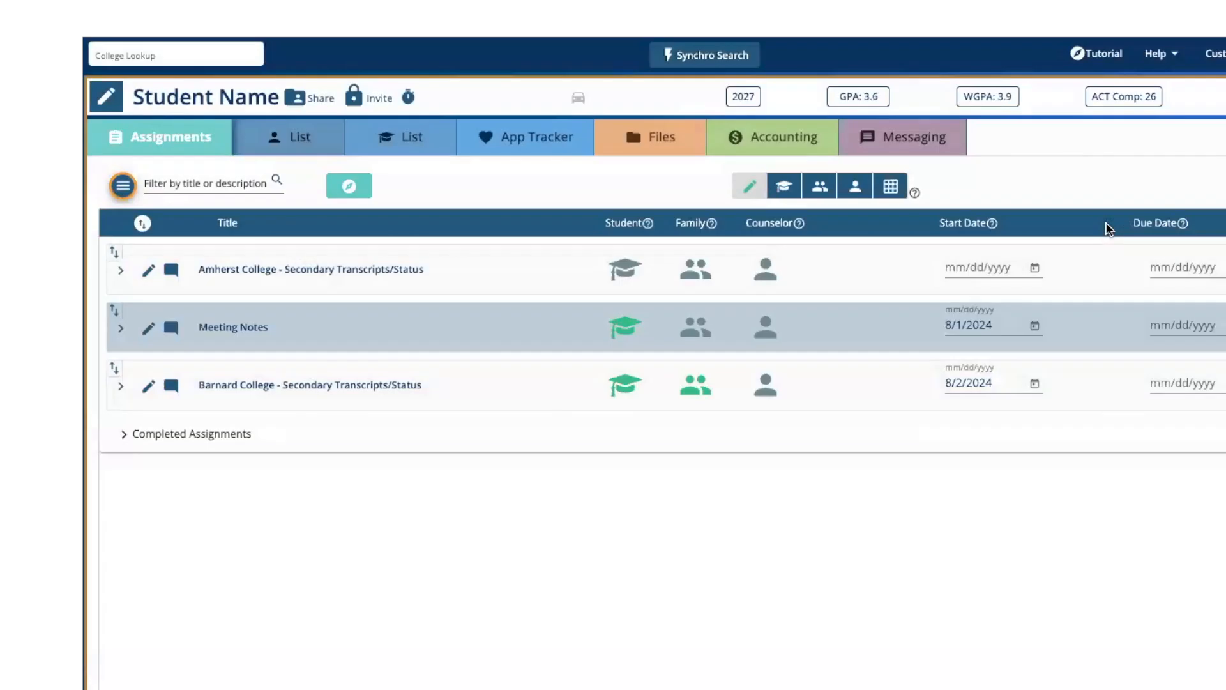
left_click(626, 263)
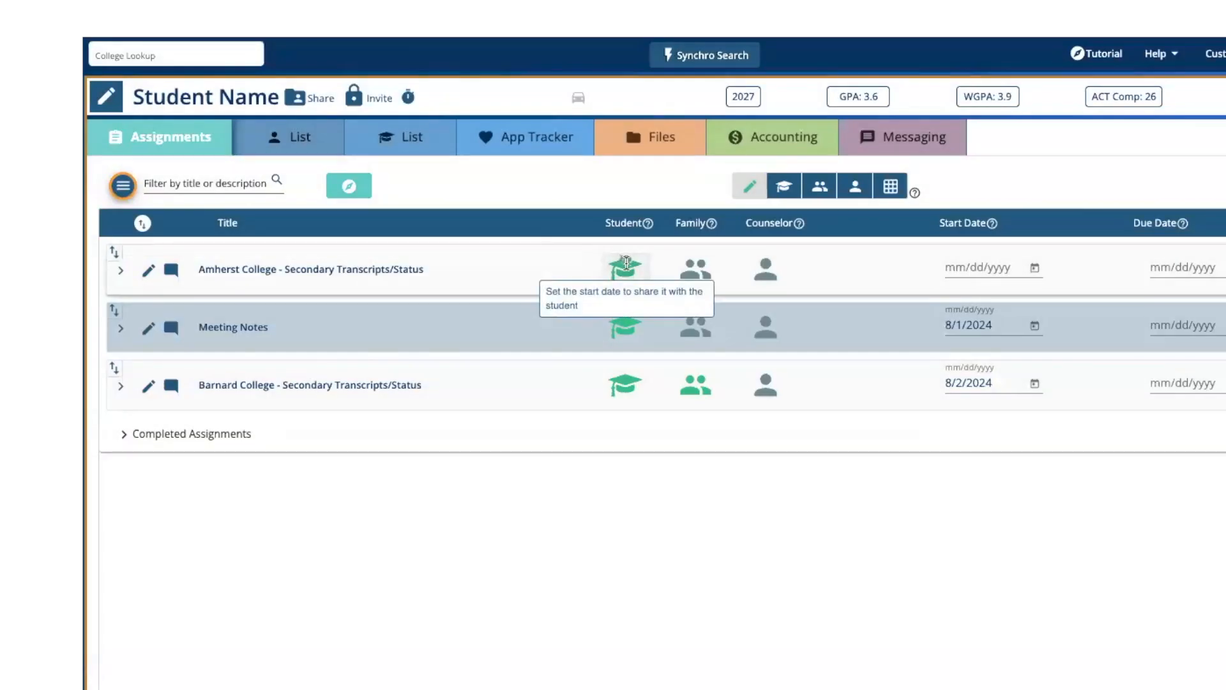
left_click(1035, 268)
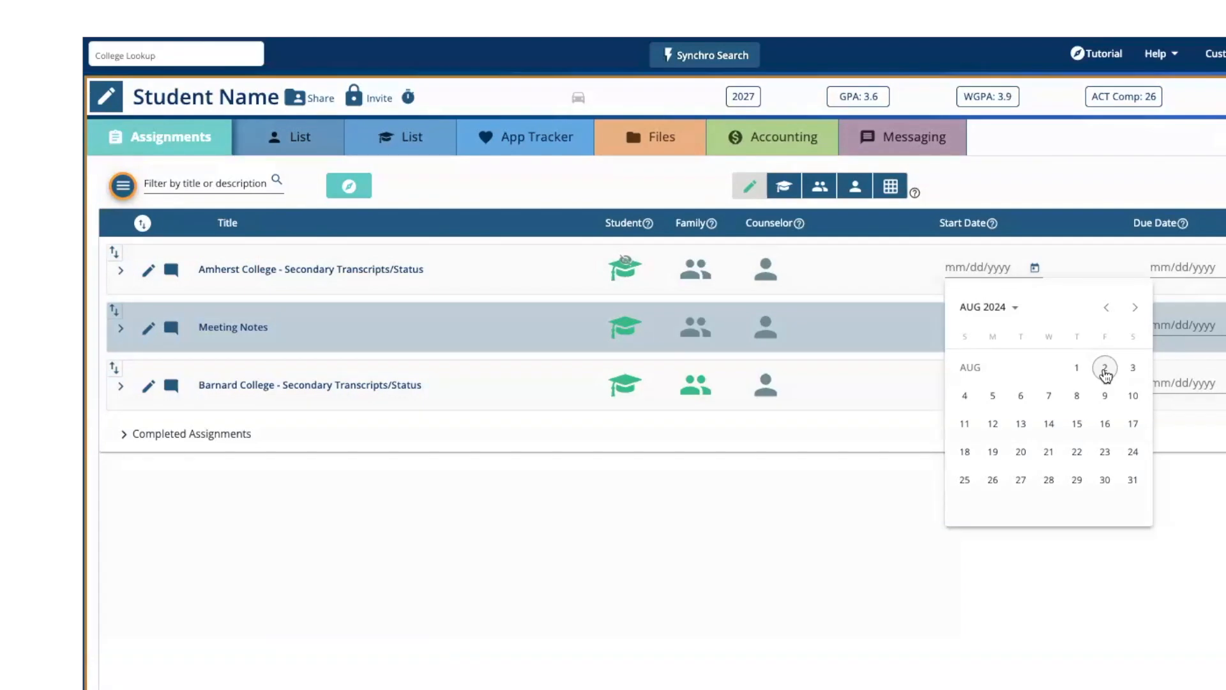
left_click(1105, 396)
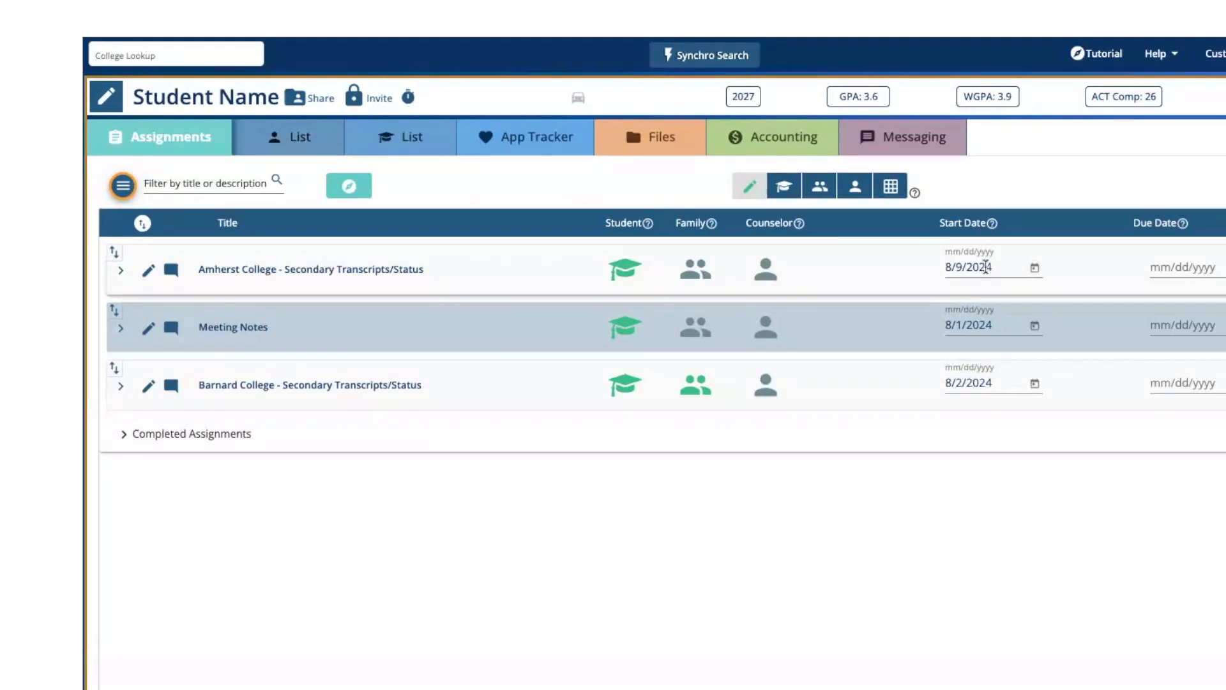
- Move the Barnard College assignment to the top of the assignments and assign the Amherst College one to the family
left_click_drag(115, 368, 138, 255)
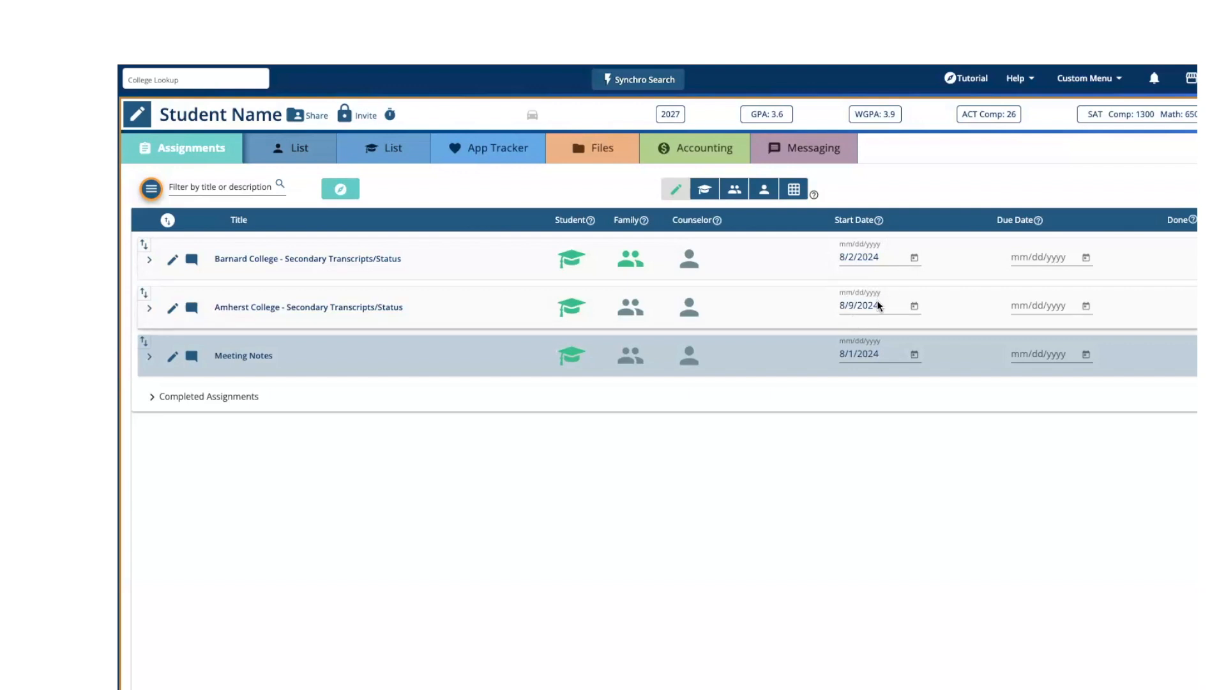
left_click(633, 311)
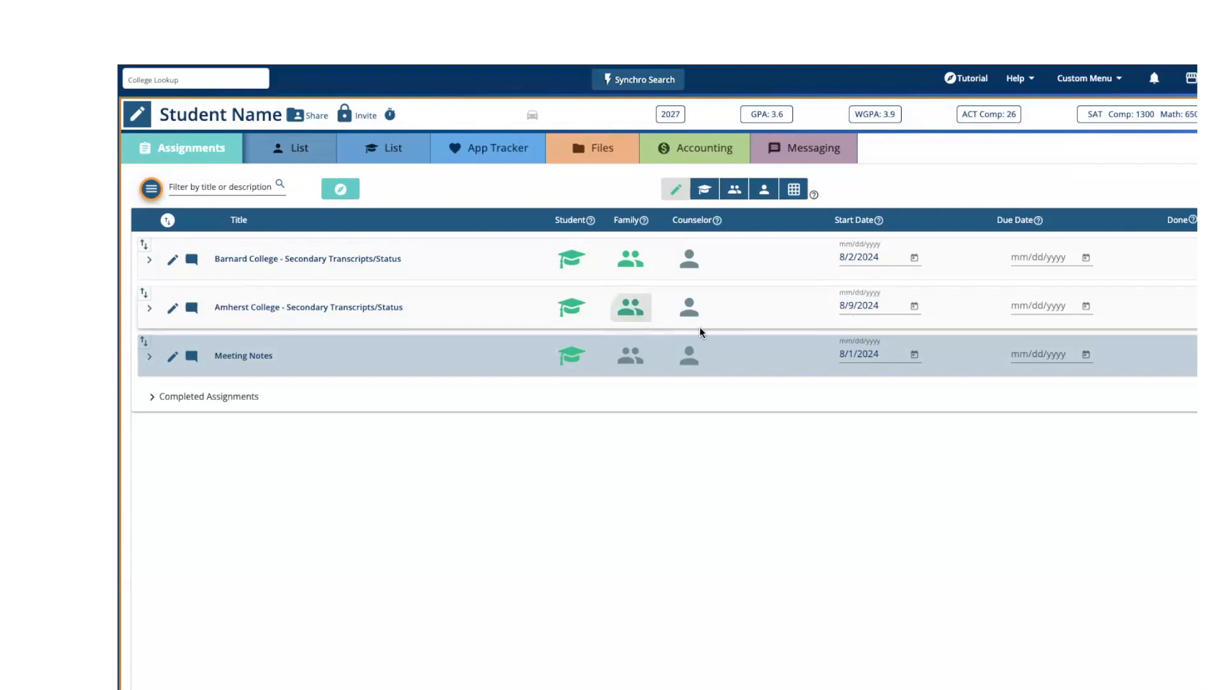
- Preview the assignments as the student sees them, return to the edit view, and check the options for emailing or printing summaries
left_click(705, 191)
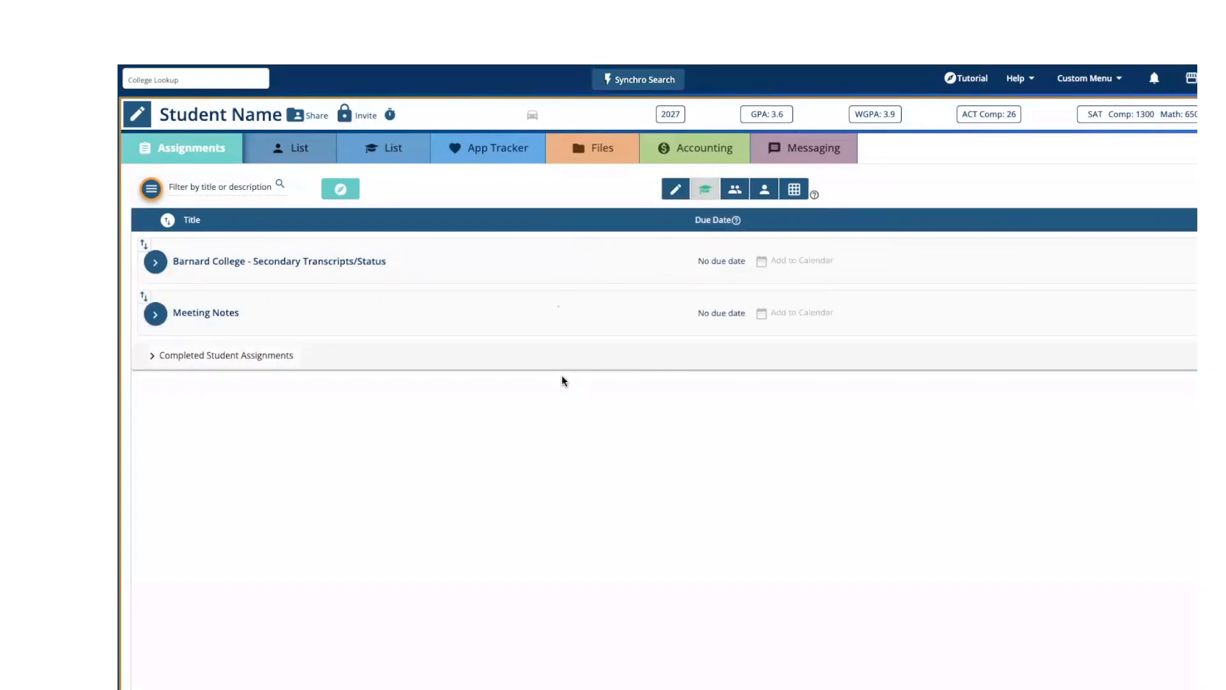
left_click(675, 189)
left_click(152, 188)
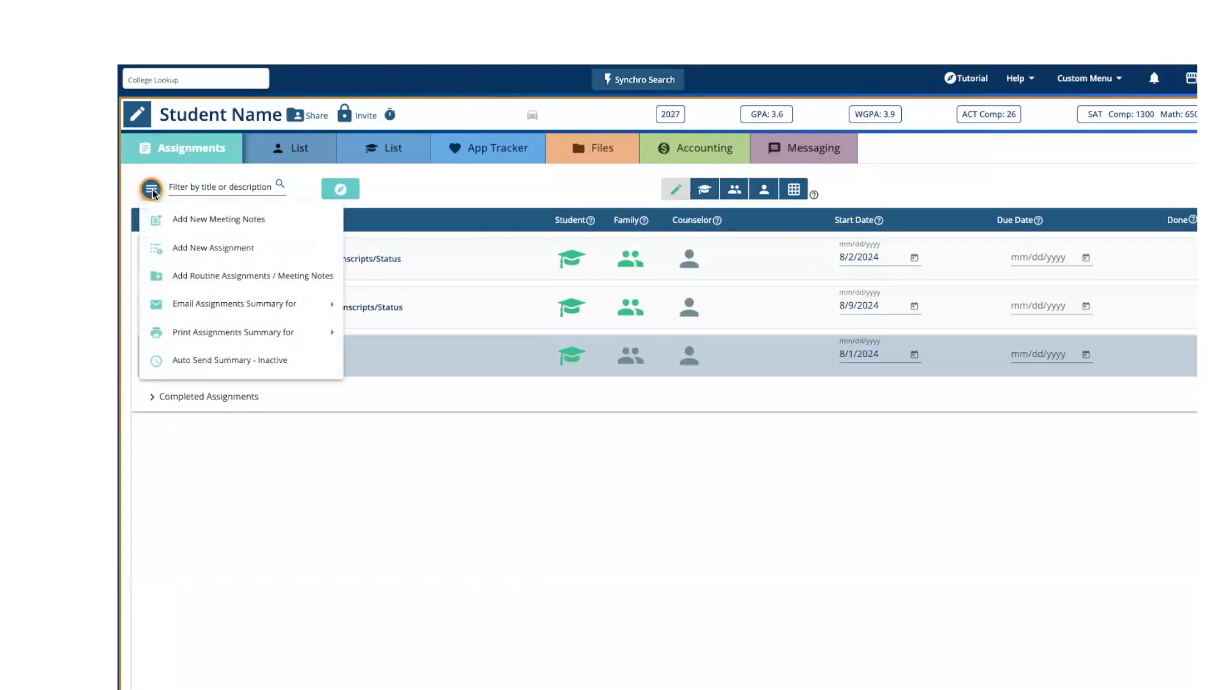
mouse_move(174, 317)
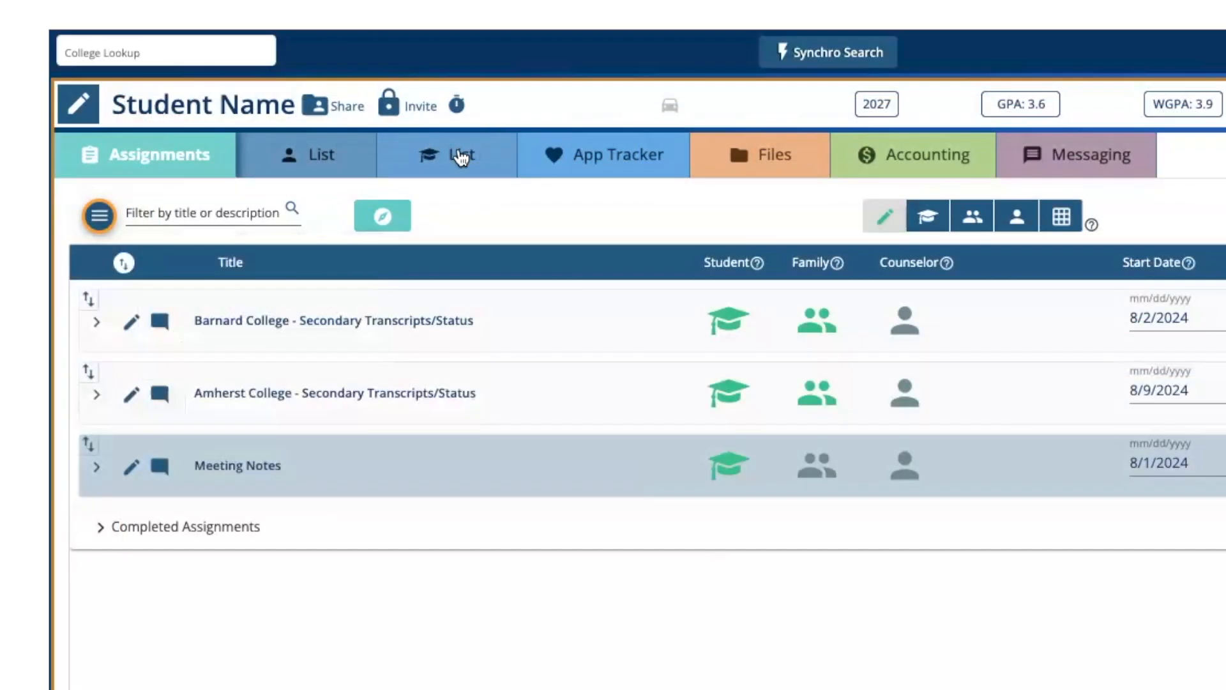
- In the student list, check the update source and date of the colleges' Essay & Other Prompts data
left_click(460, 155)
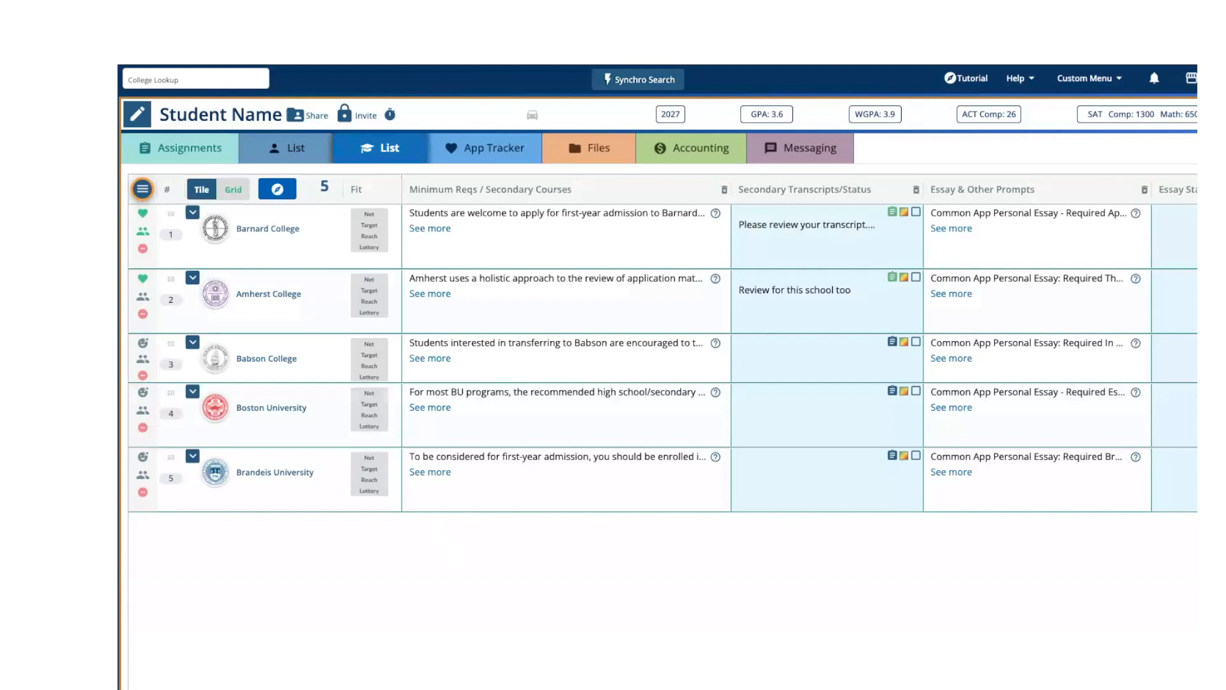
scroll(799, 348, "right", 3)
scroll(799, 348, "right", 3)
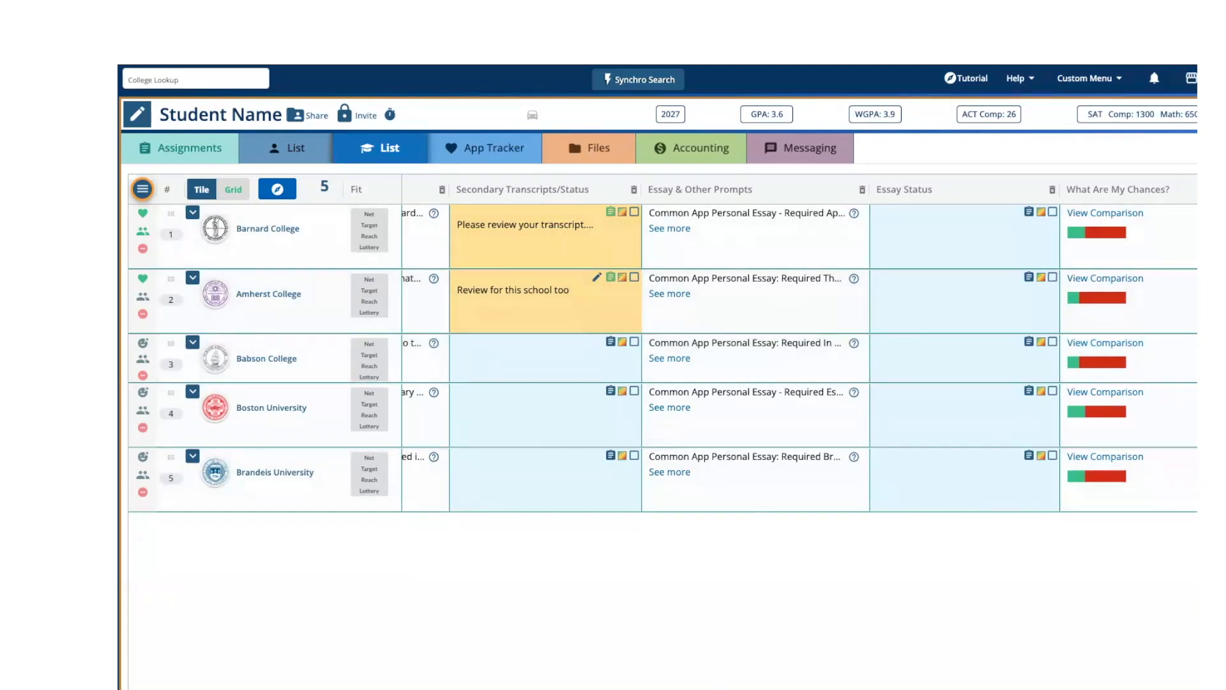
scroll(706, 267, "right", 3)
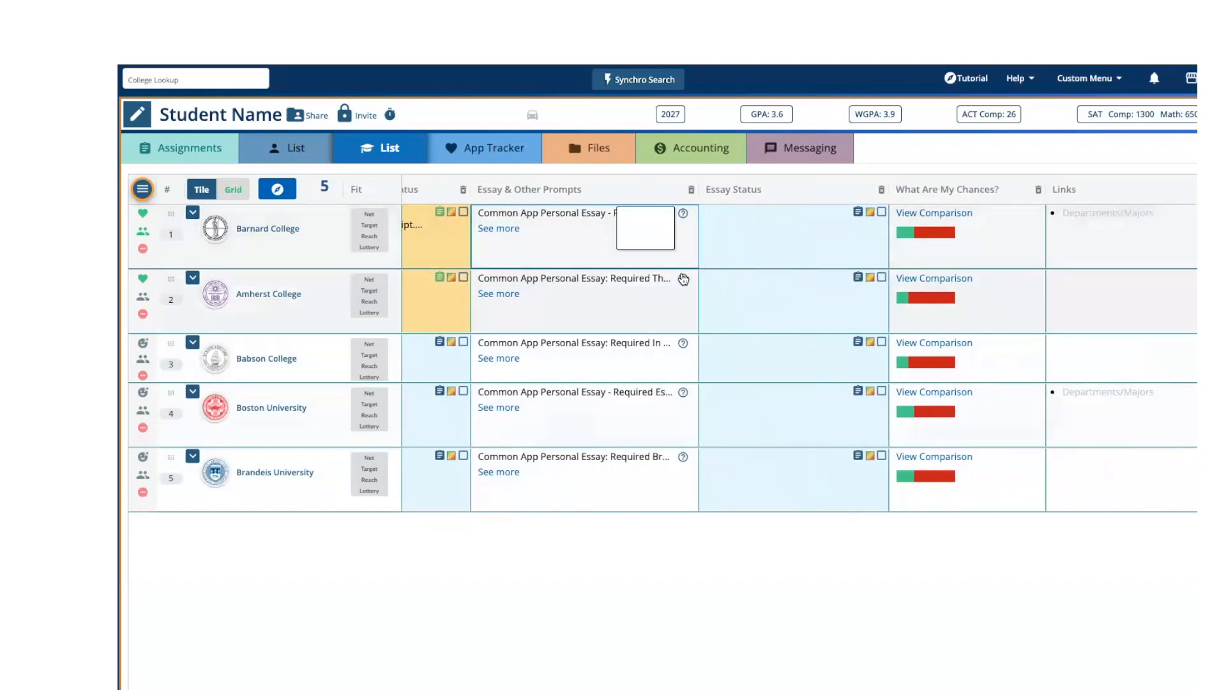
left_click(686, 393)
left_click(685, 459)
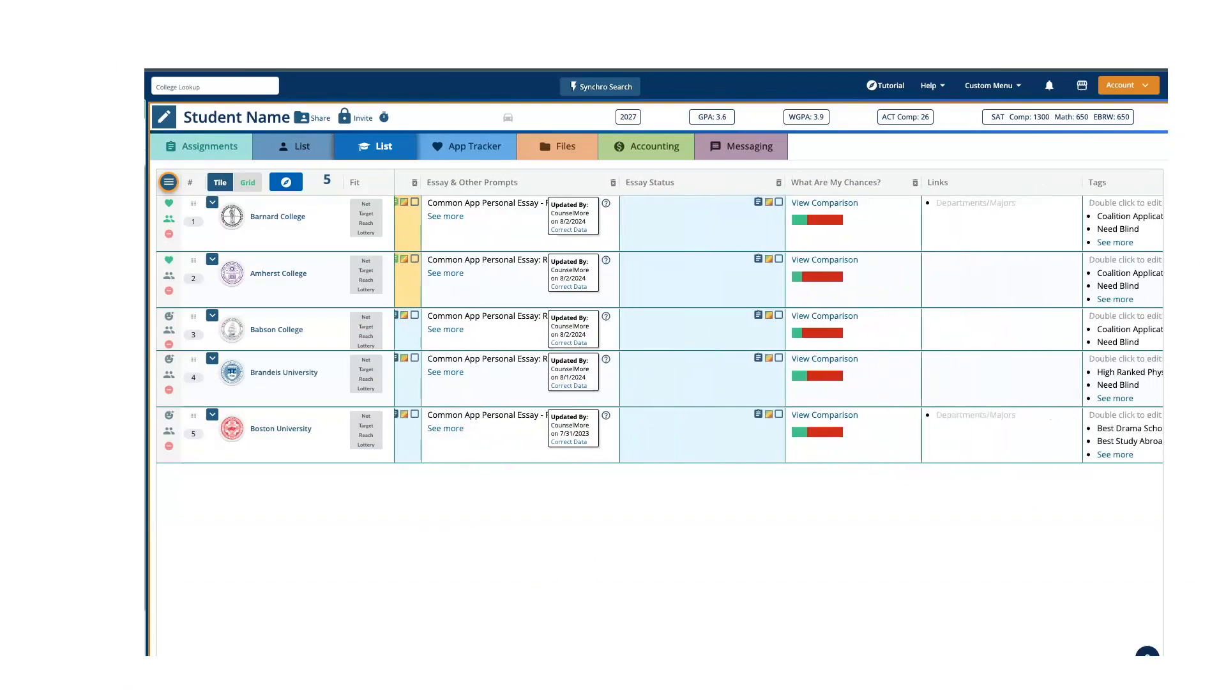
- Post the message "cover my butt notes" in the student discussion for Barnard College and close the chat
scroll(613, 351, "right", 3)
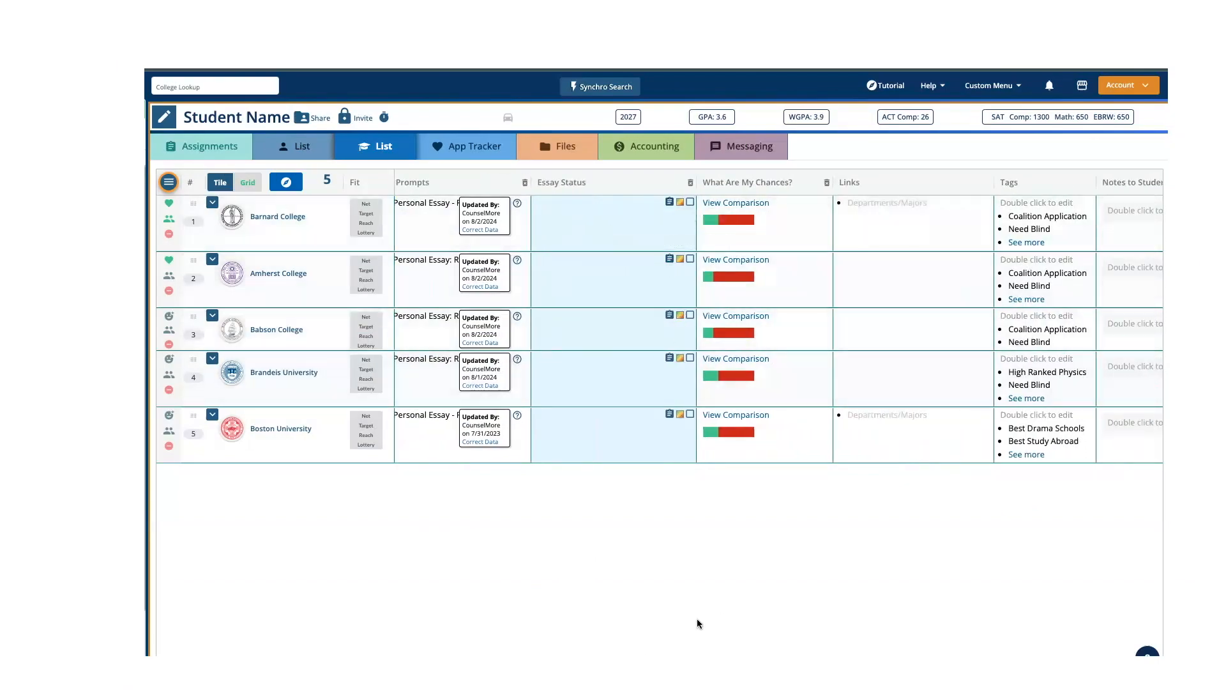
scroll(778, 328, "right", 3)
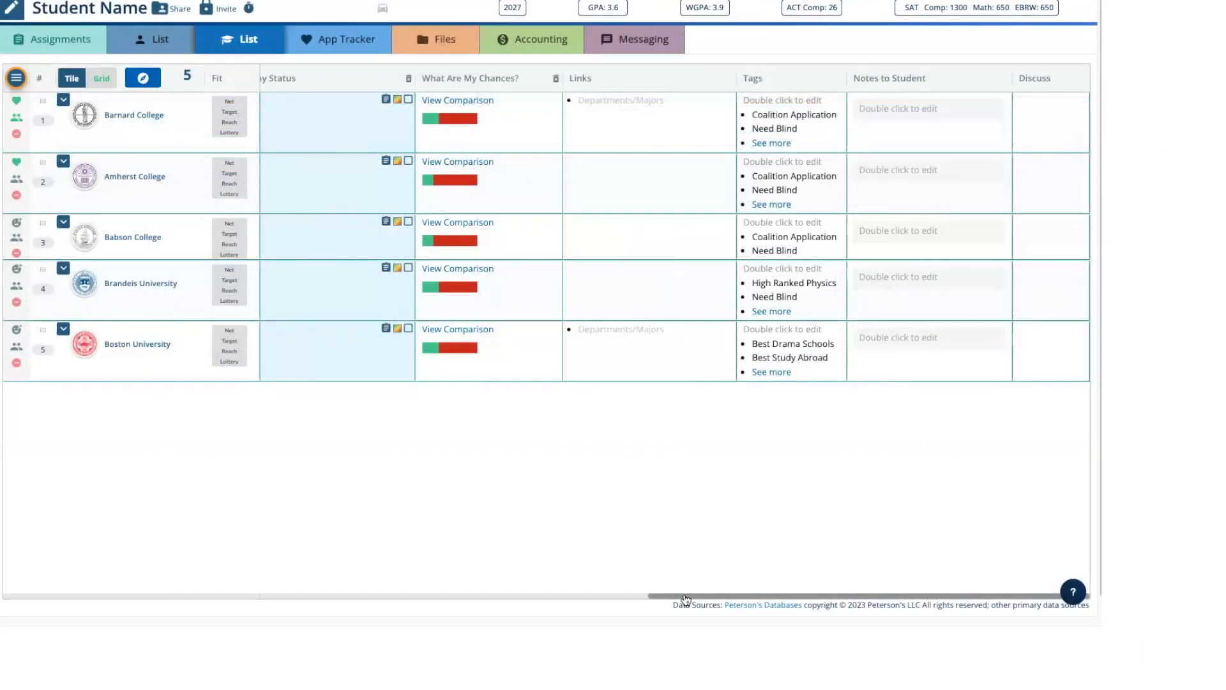
left_click(1078, 103)
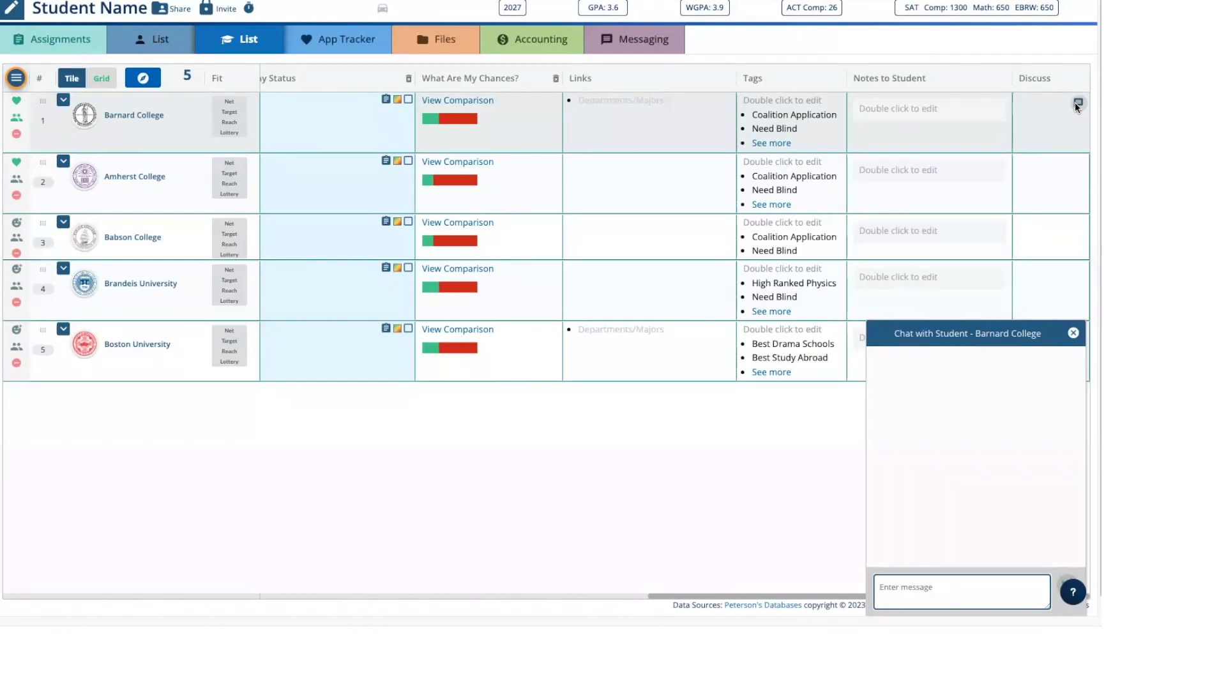
type("cover m")
type("y butt")
type(" notes")
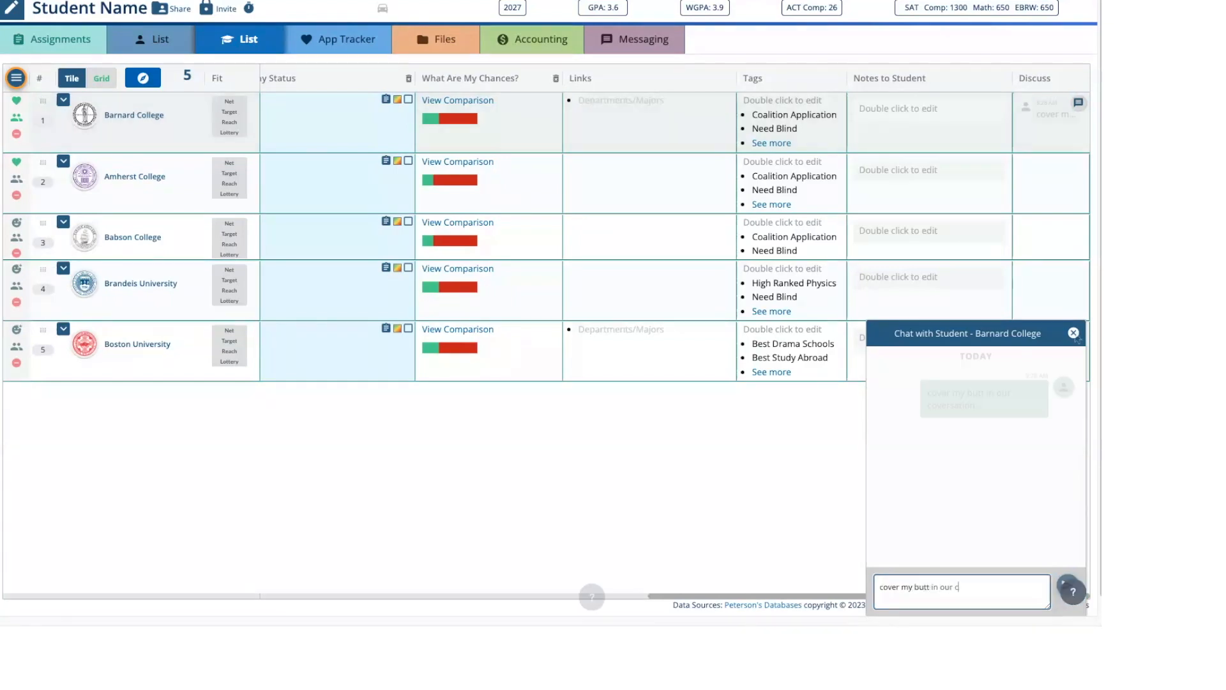
left_click(1074, 333)
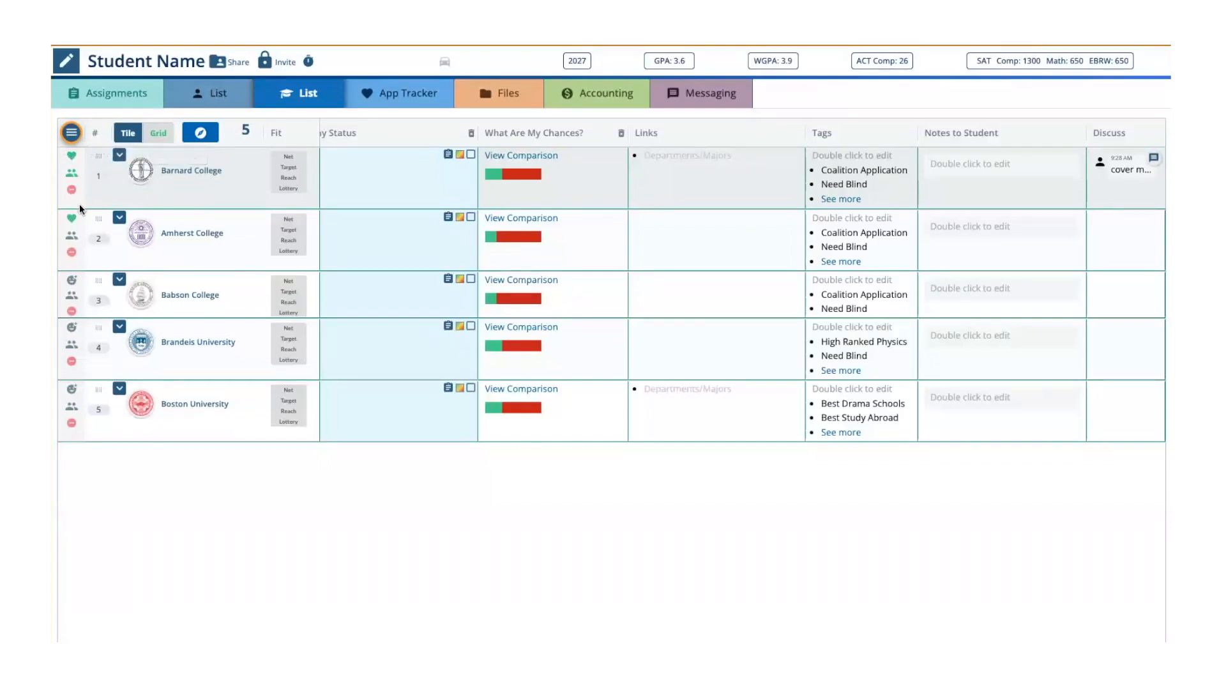
- Rate Babson College as "Add to App Tracker" and open the App Tracker
left_click(71, 280)
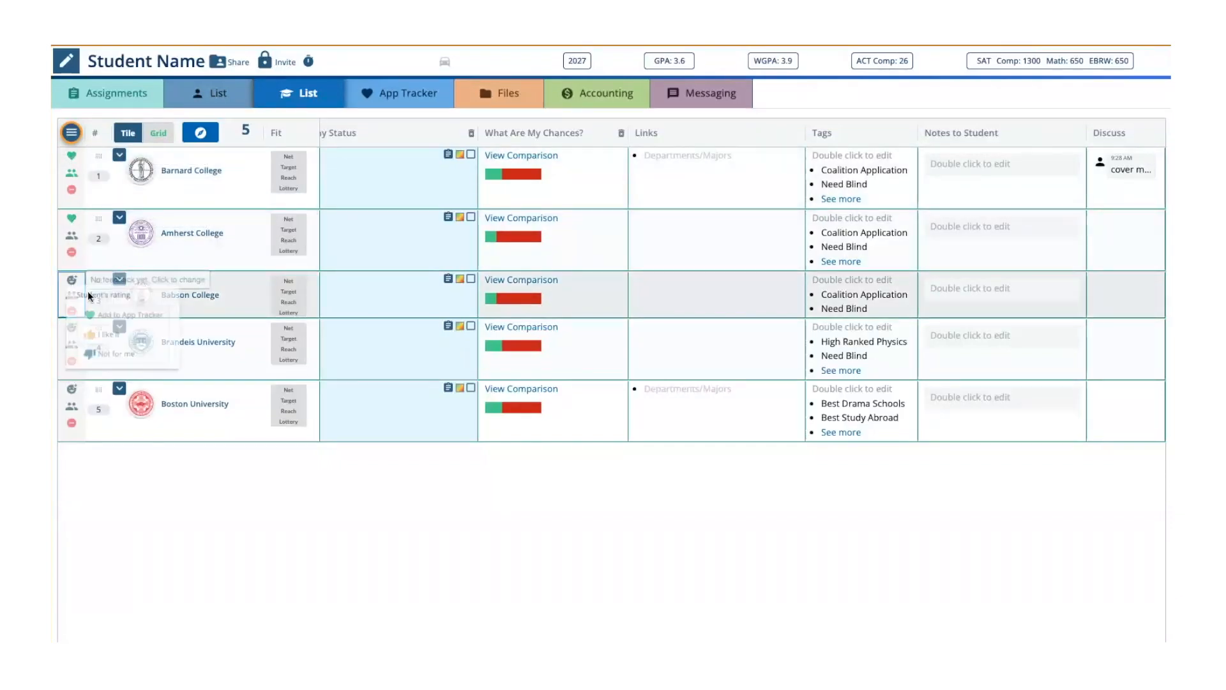
left_click(102, 311)
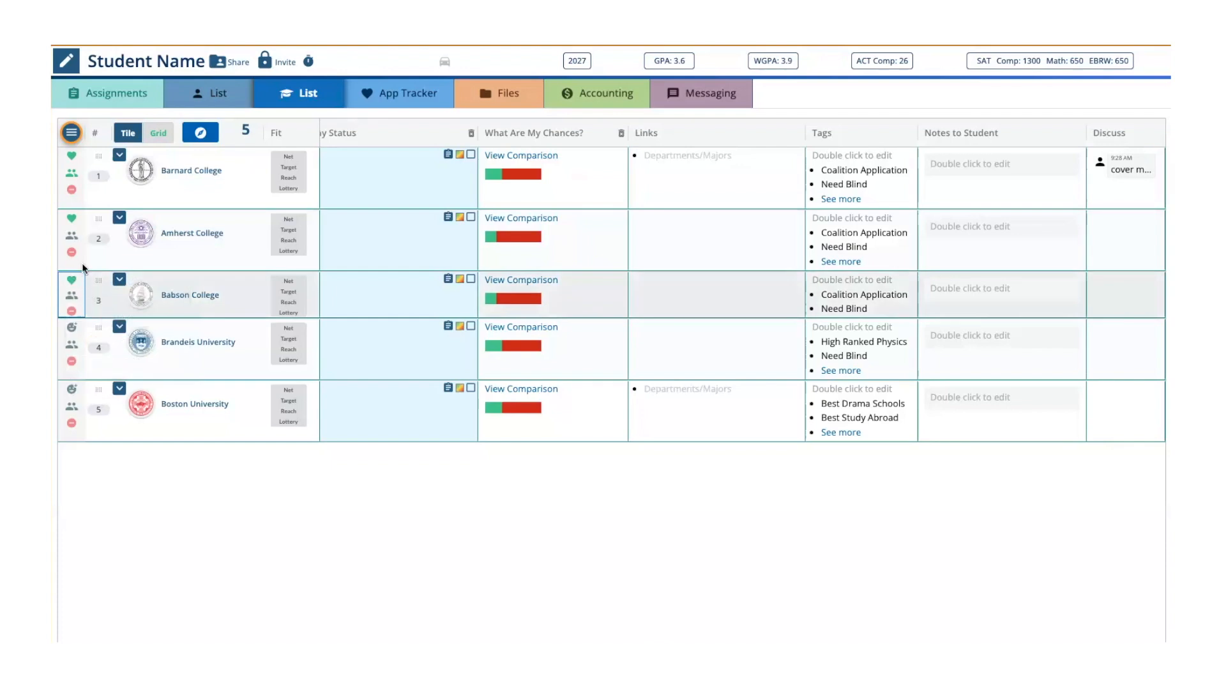
left_click(381, 96)
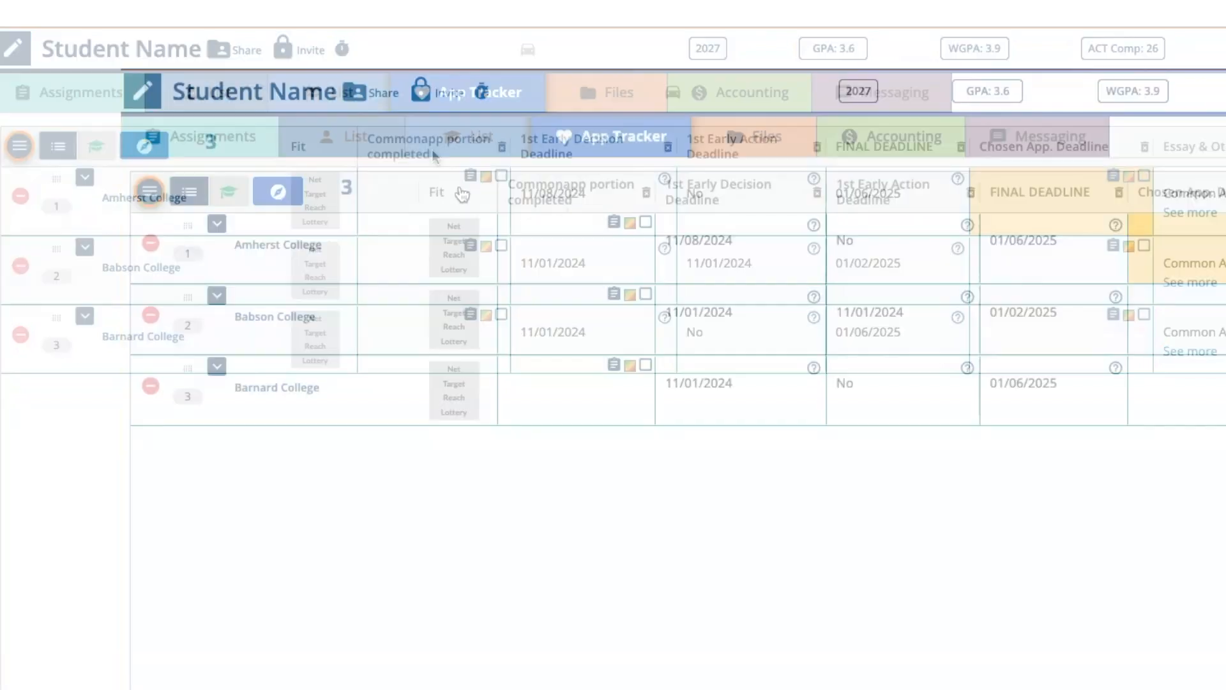
- Review the Custom Columns and the App Tracker Strategy & Status Columns available in the College Data Menu
left_click(150, 192)
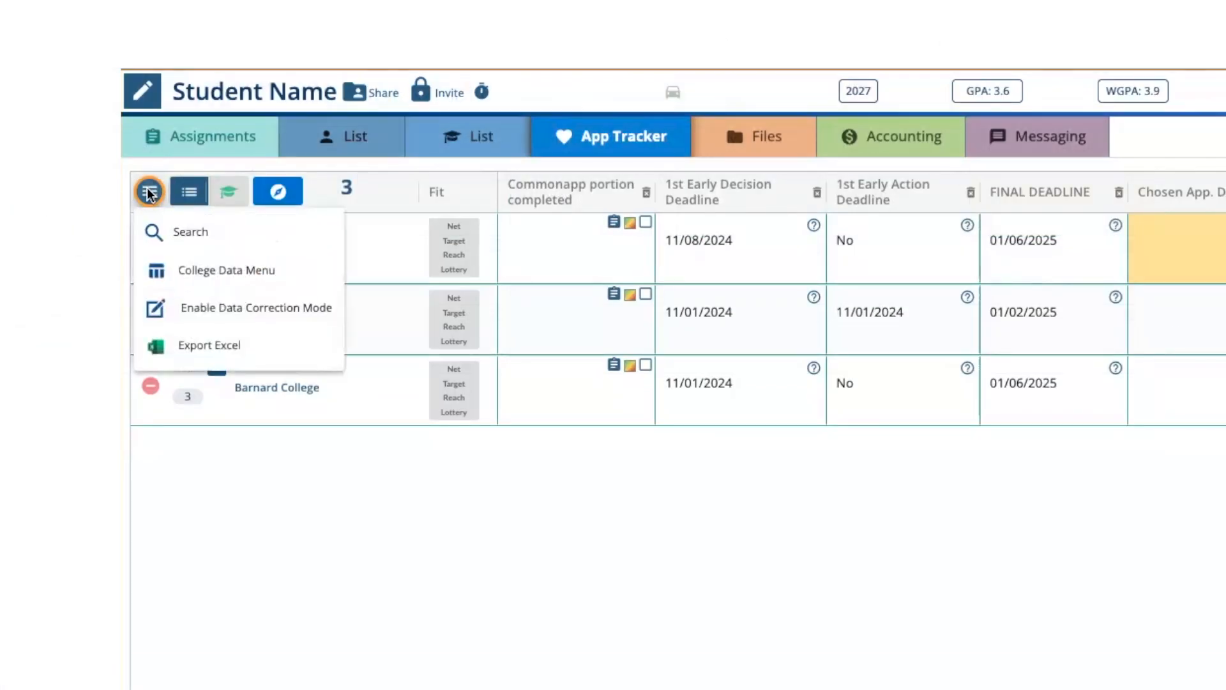
left_click(228, 271)
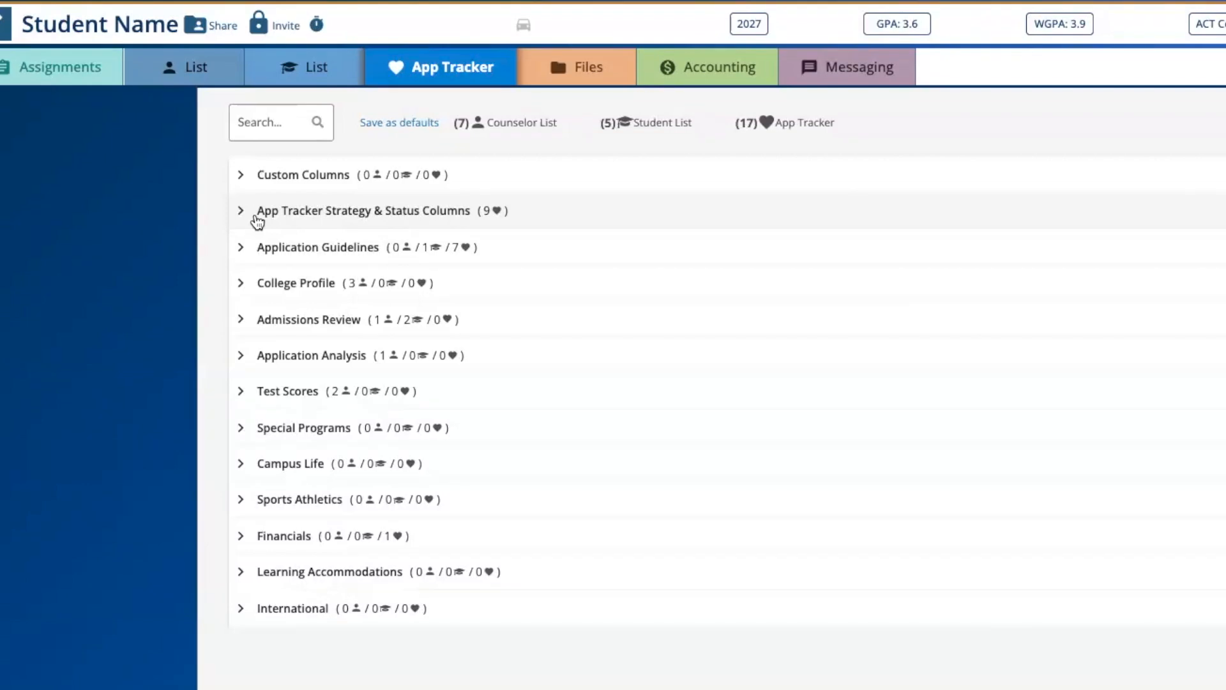
left_click(280, 180)
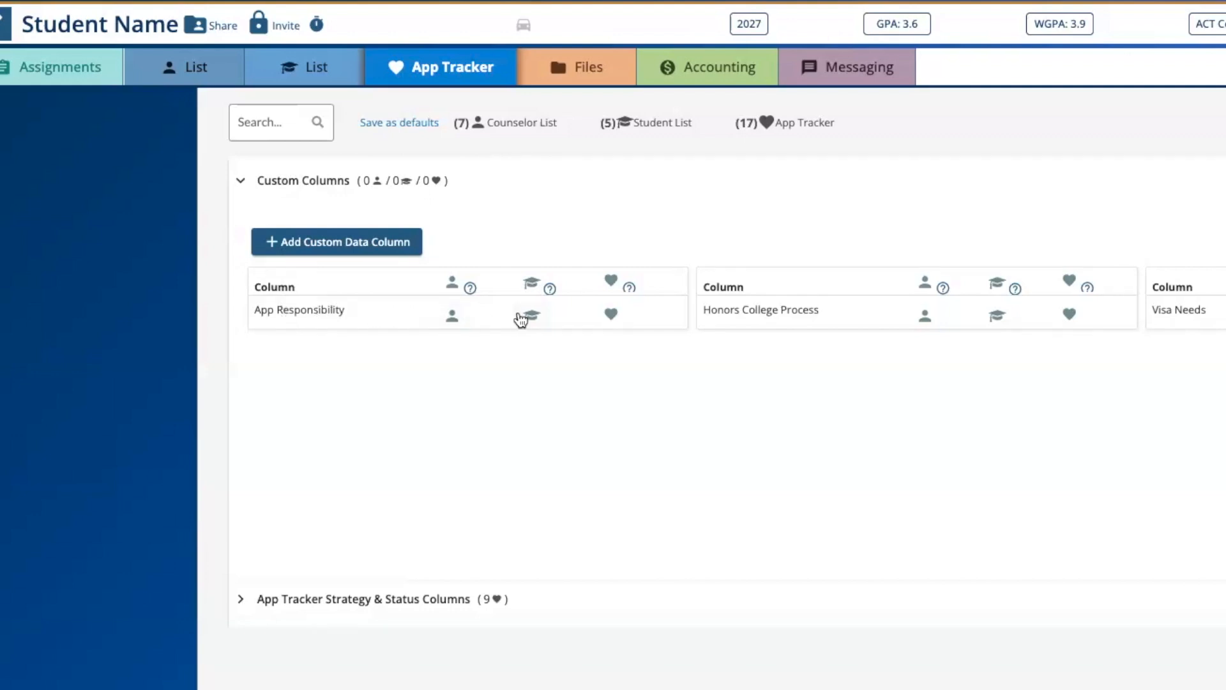
left_click_drag(814, 309, 706, 313)
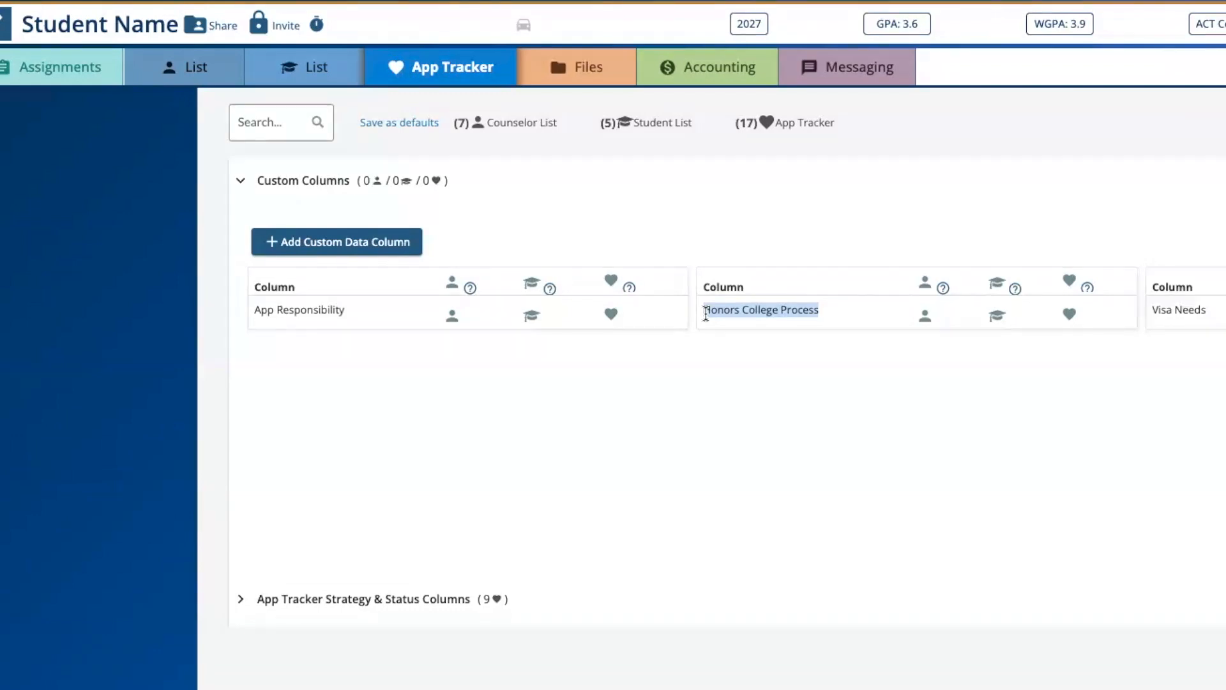
left_click(242, 185)
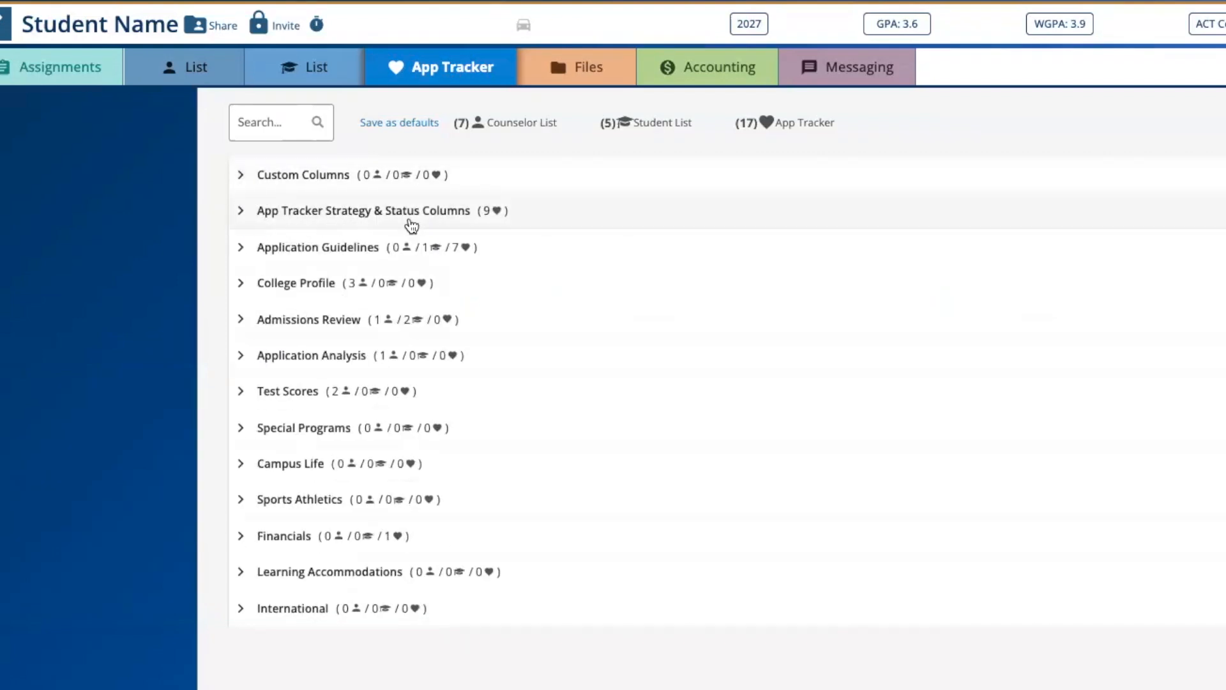
left_click(241, 213)
scroll(650, 239, "down", 1)
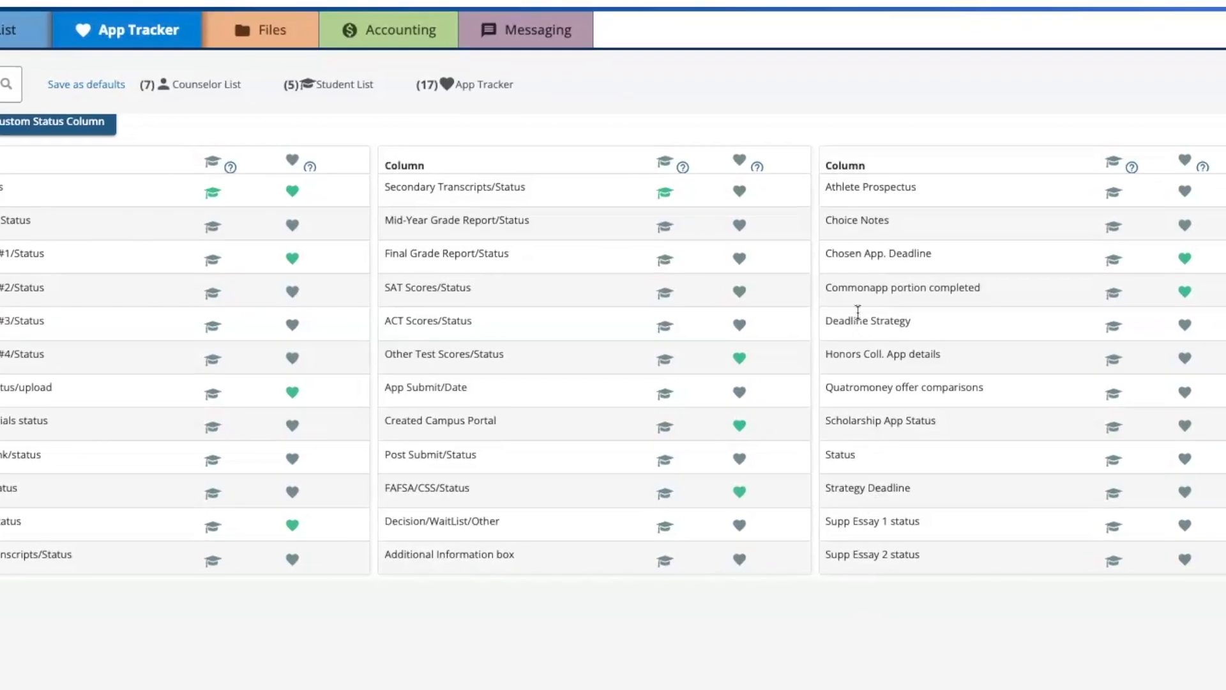
left_click_drag(919, 321, 833, 322)
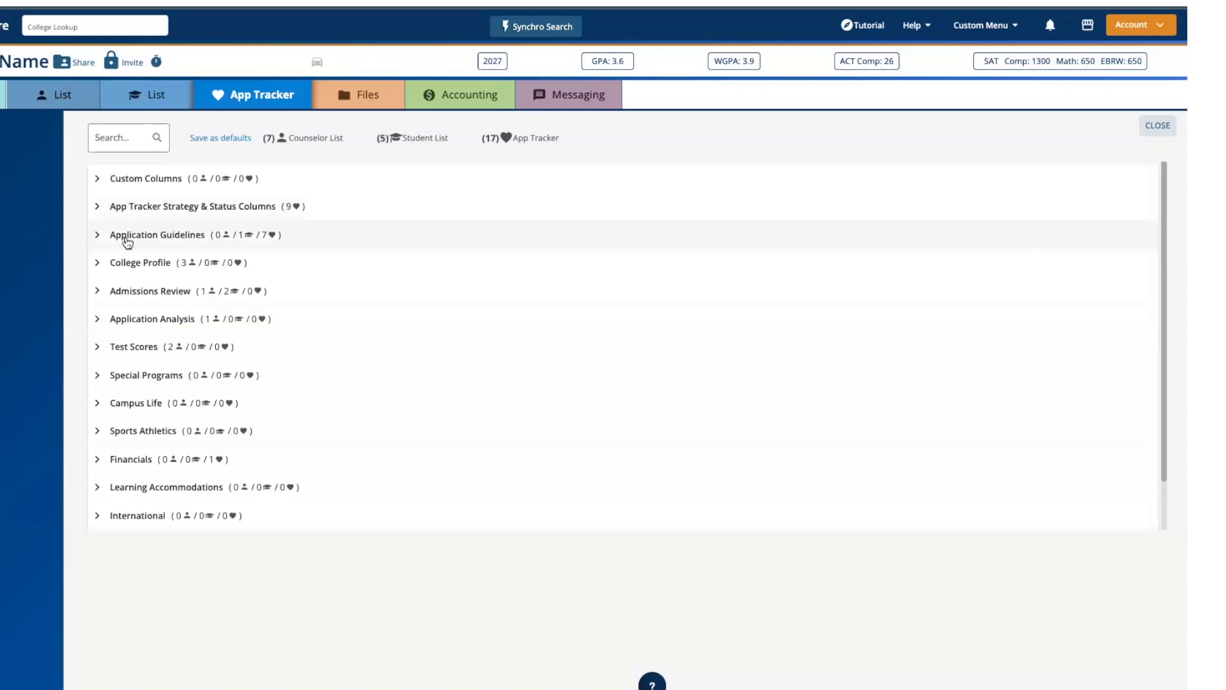
- Under Application Guidelines, toggle the 2nd Early decision Deadline column for the App Tracker on and back off, and close the College Data Menu
left_click(128, 236)
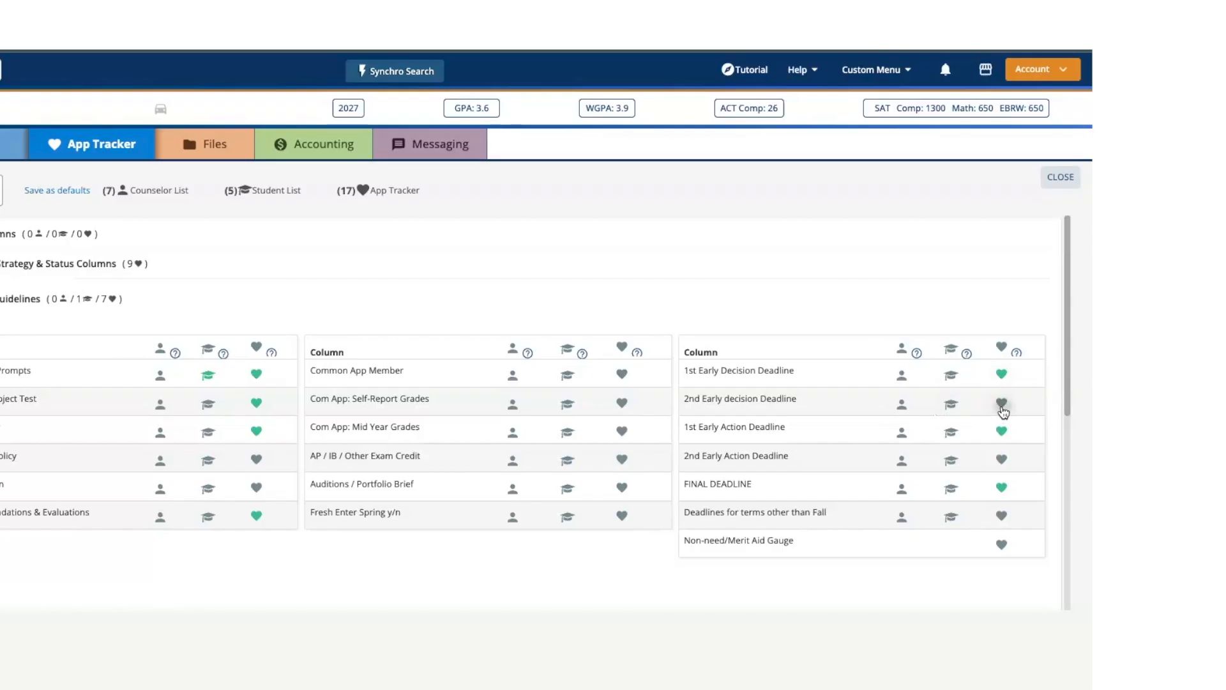
left_click(1103, 336)
left_click(1001, 403)
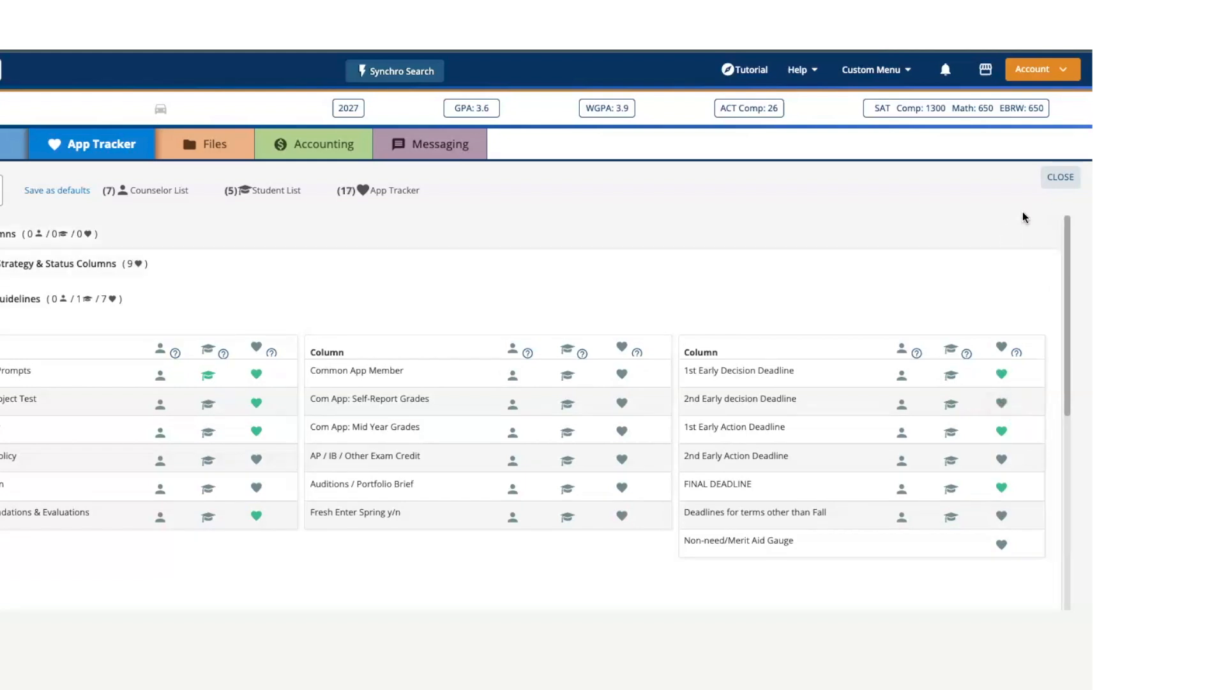
left_click(1058, 180)
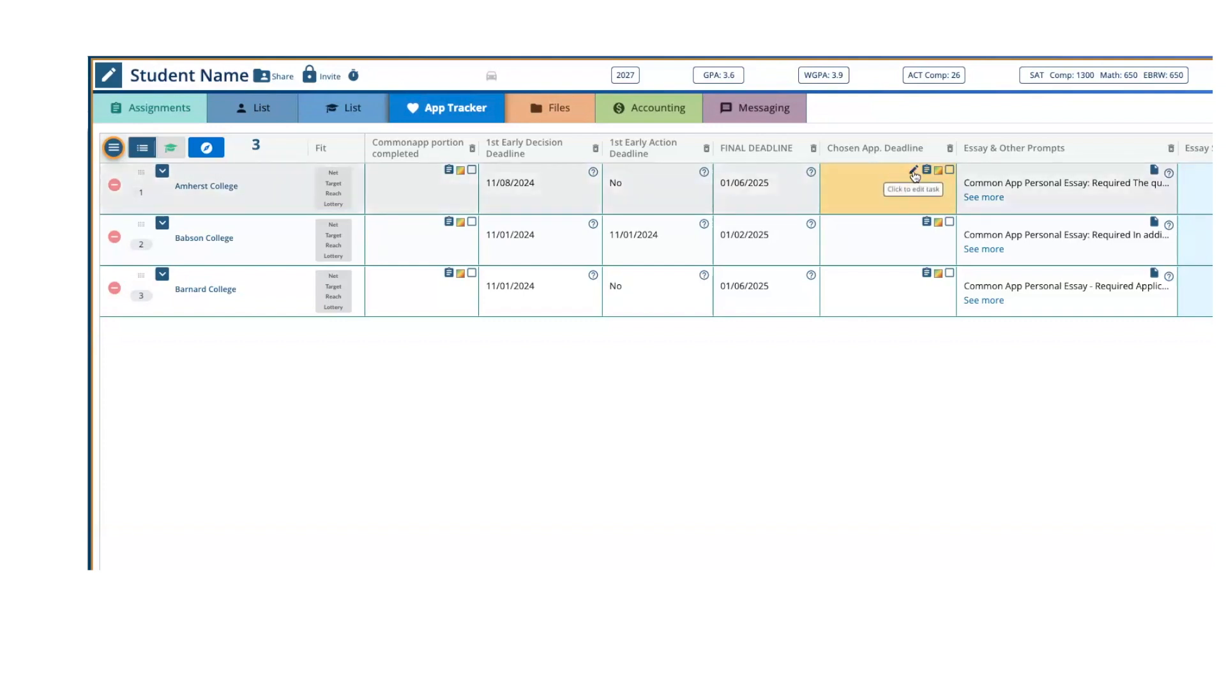
- Save the Chosen App. Deadline task "you will apply ED b/c your grandmother will pay this school and no other." for Amherst College
left_click(914, 172)
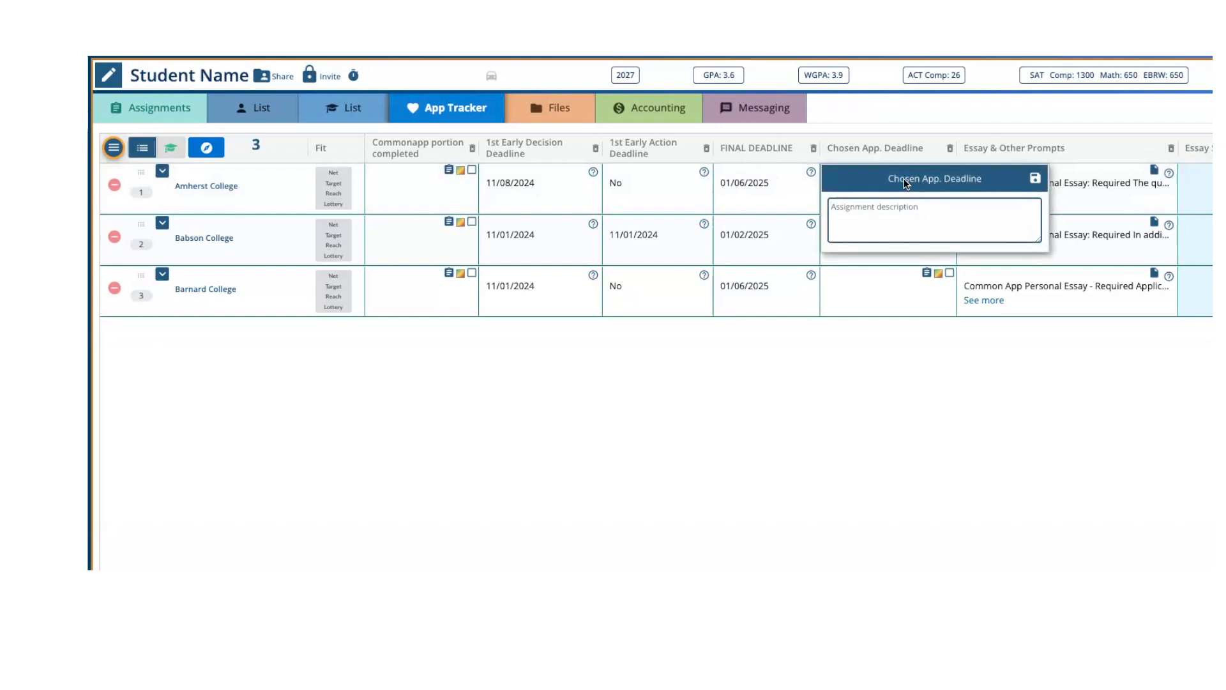
type("you will apply ED b/c your grandmother will pay this school and no other.")
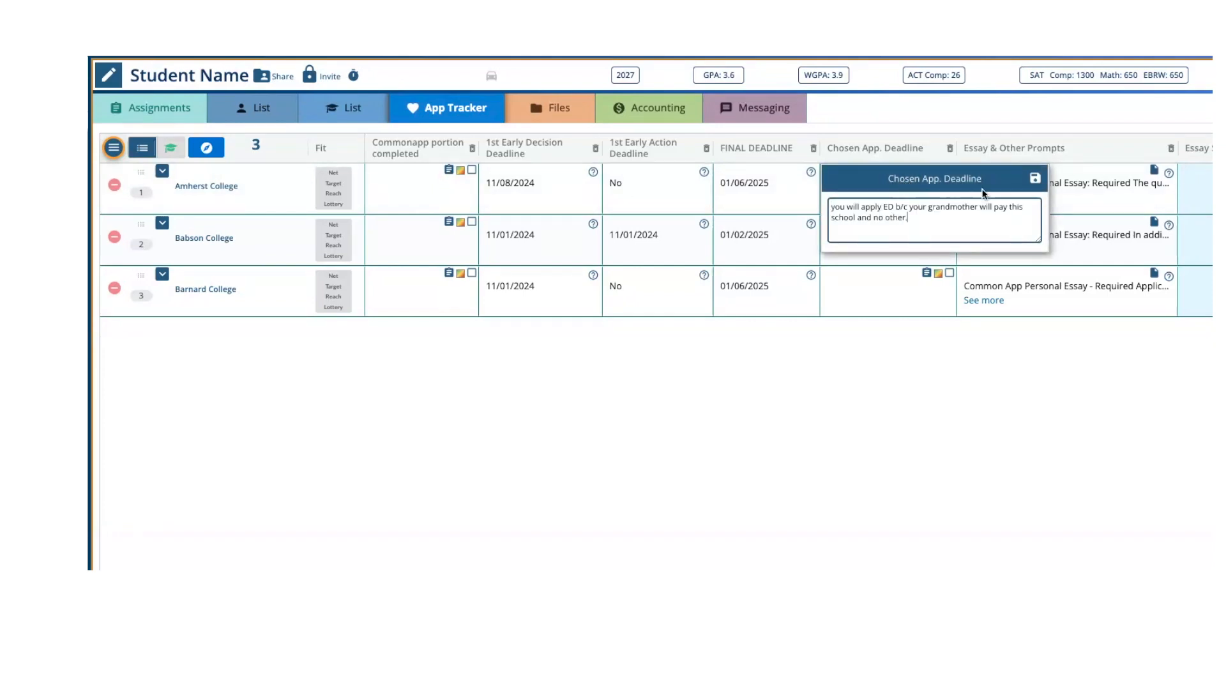
left_click(1037, 179)
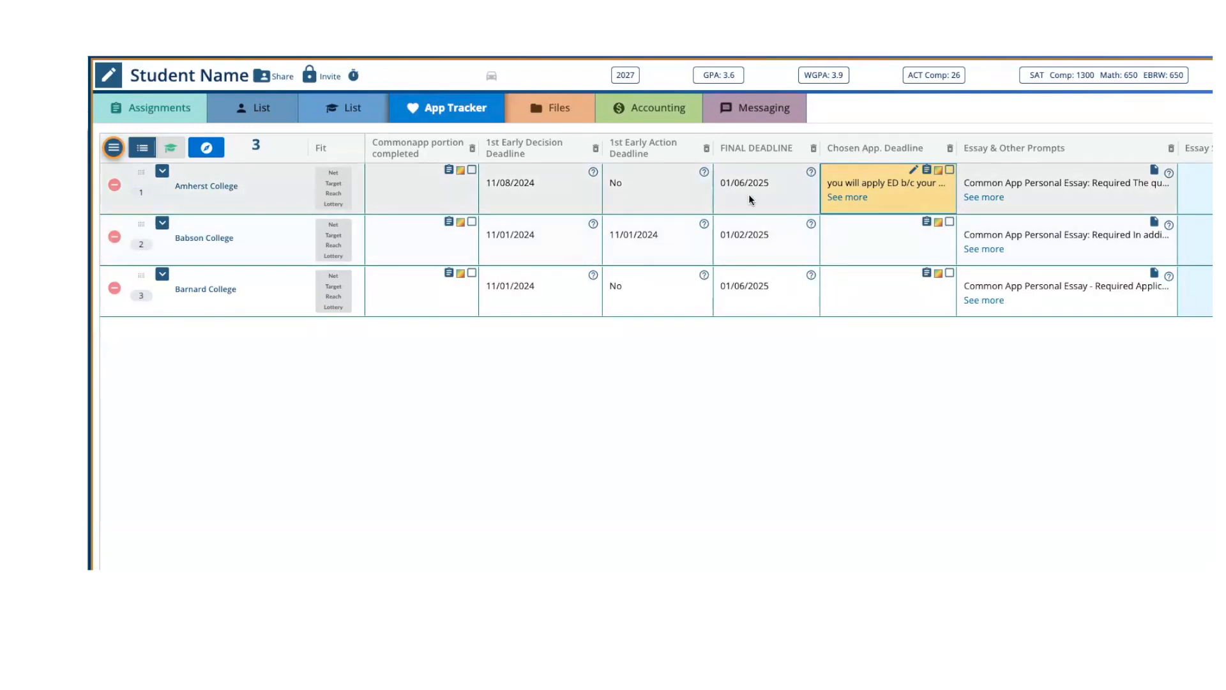
- Remove the 1st Early Decision Deadline, 1st Early Action Deadline and FINAL DEADLINE columns from the App Tracker
left_click(595, 148)
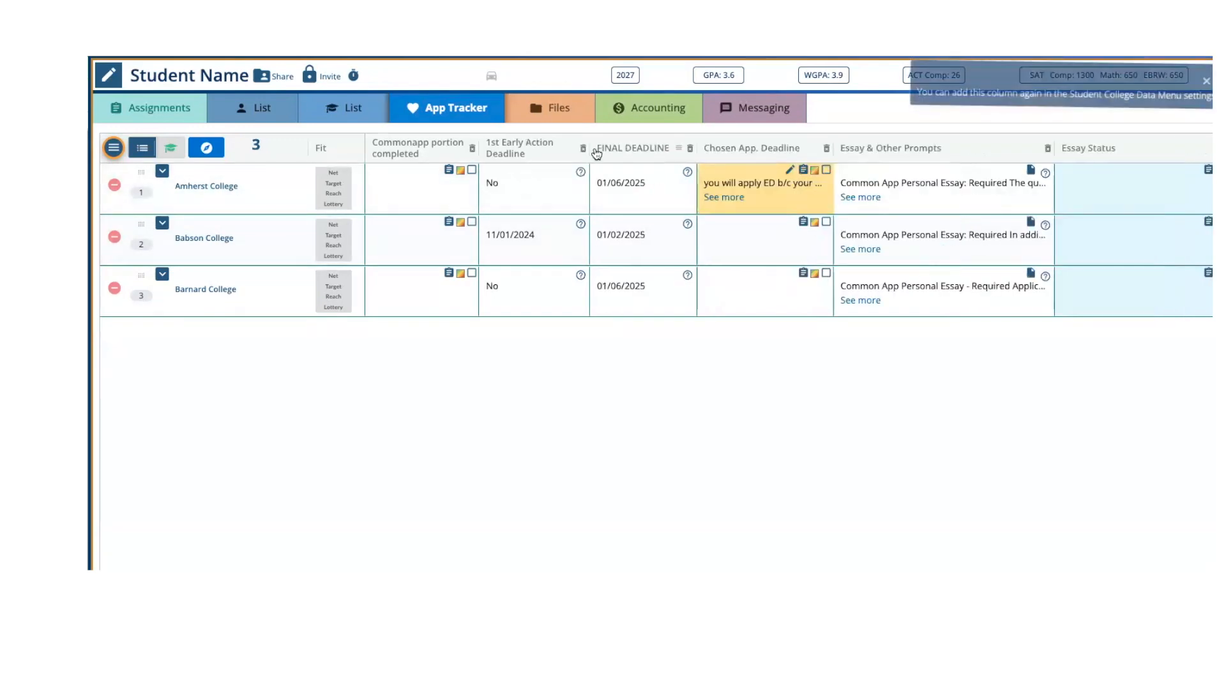
left_click(582, 148)
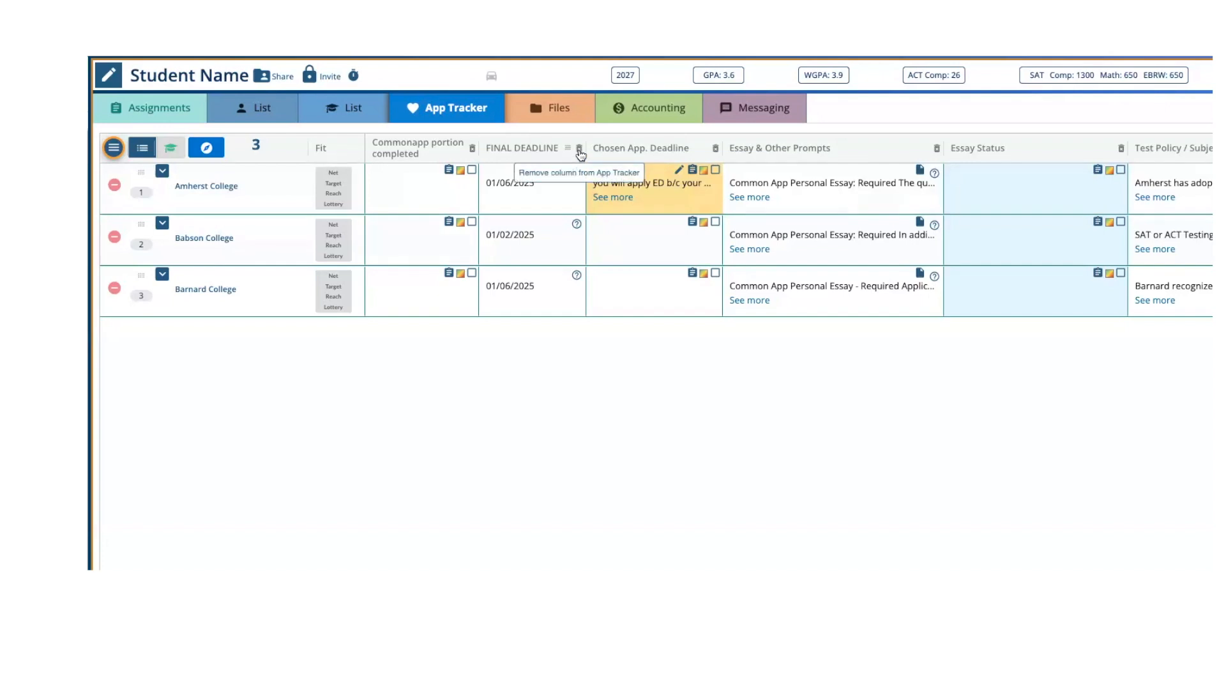
left_click(579, 149)
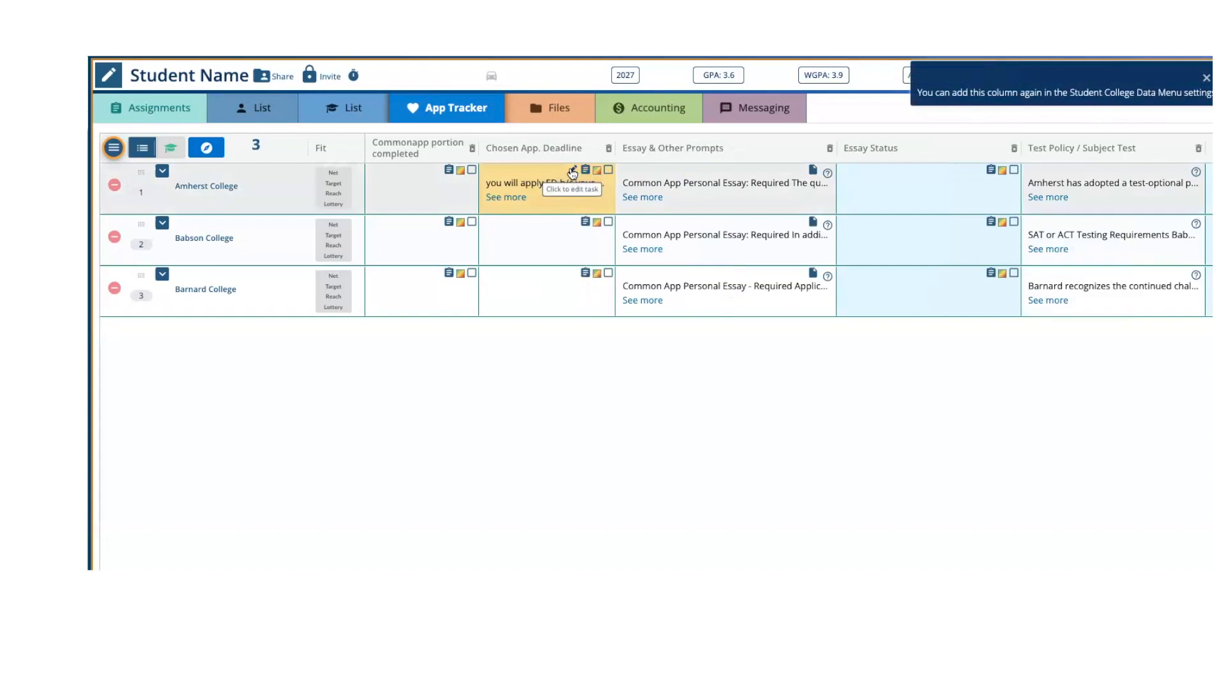
- Add "OCT 15 DEADLINE - " at the start of Amherst College's Chosen App. Deadline task
left_click(573, 172)
type("OCT 15 DEADLINR")
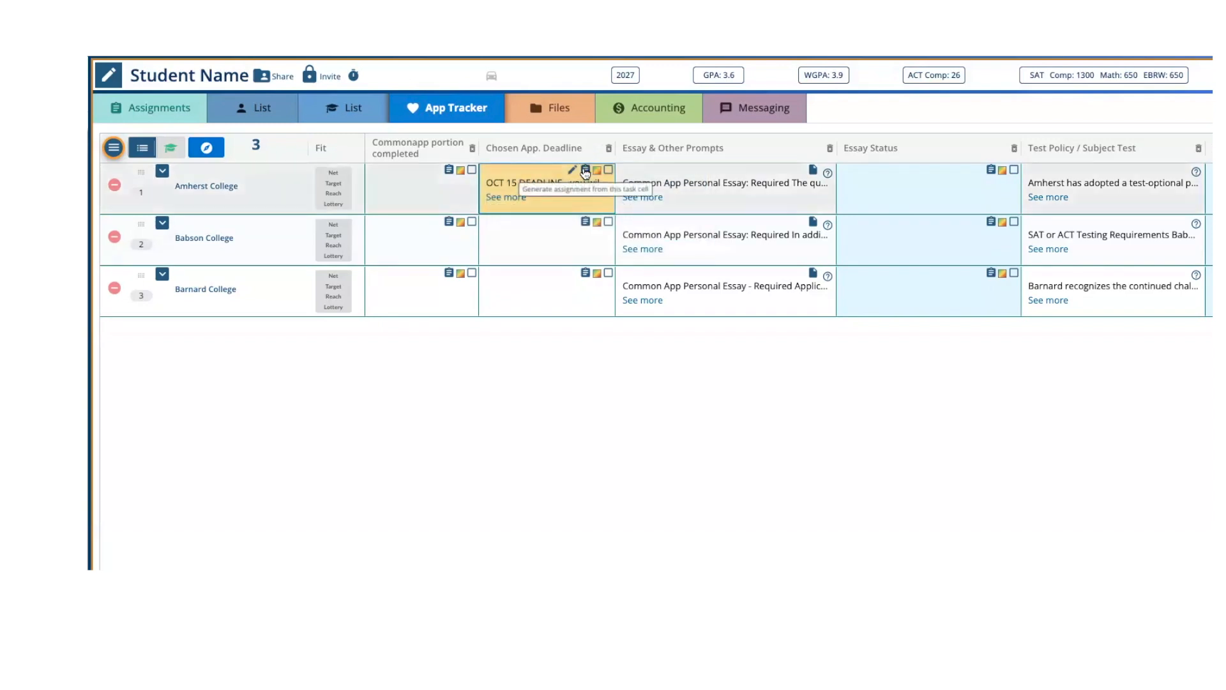
- Create an assignment from Amherst College's Chosen App. Deadline task, assigned to the student with a start date of 8/2/2024
left_click(584, 169)
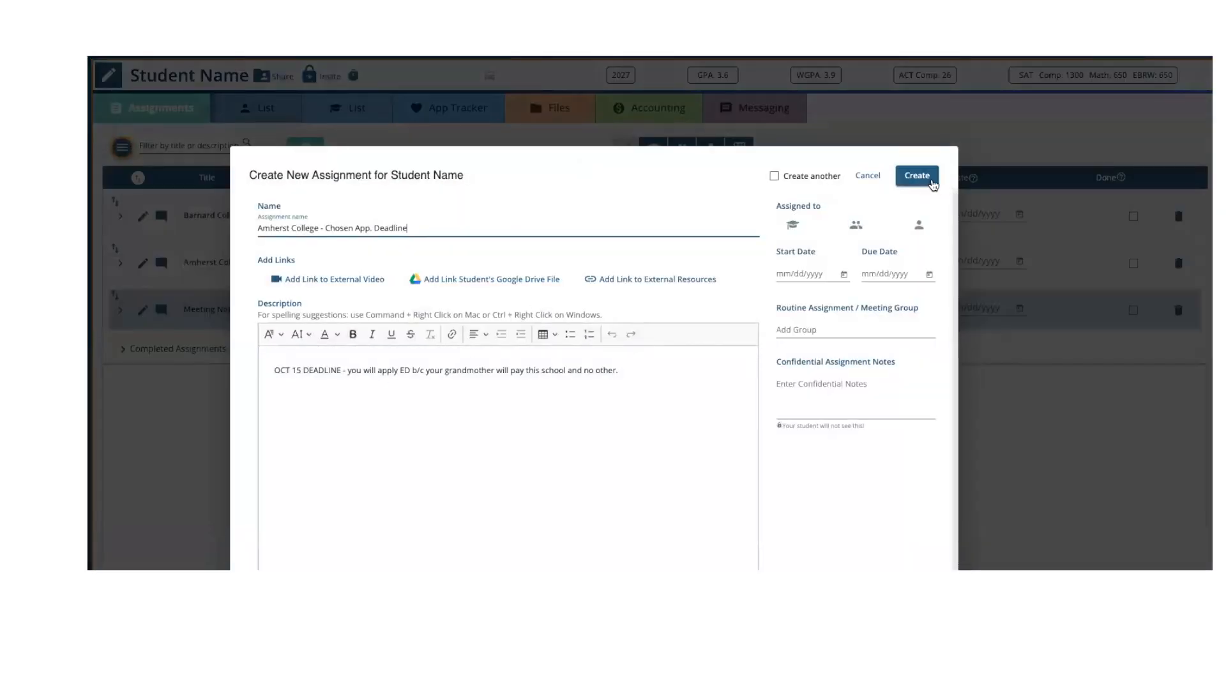
left_click(792, 225)
left_click(843, 274)
left_click(901, 355)
left_click(917, 176)
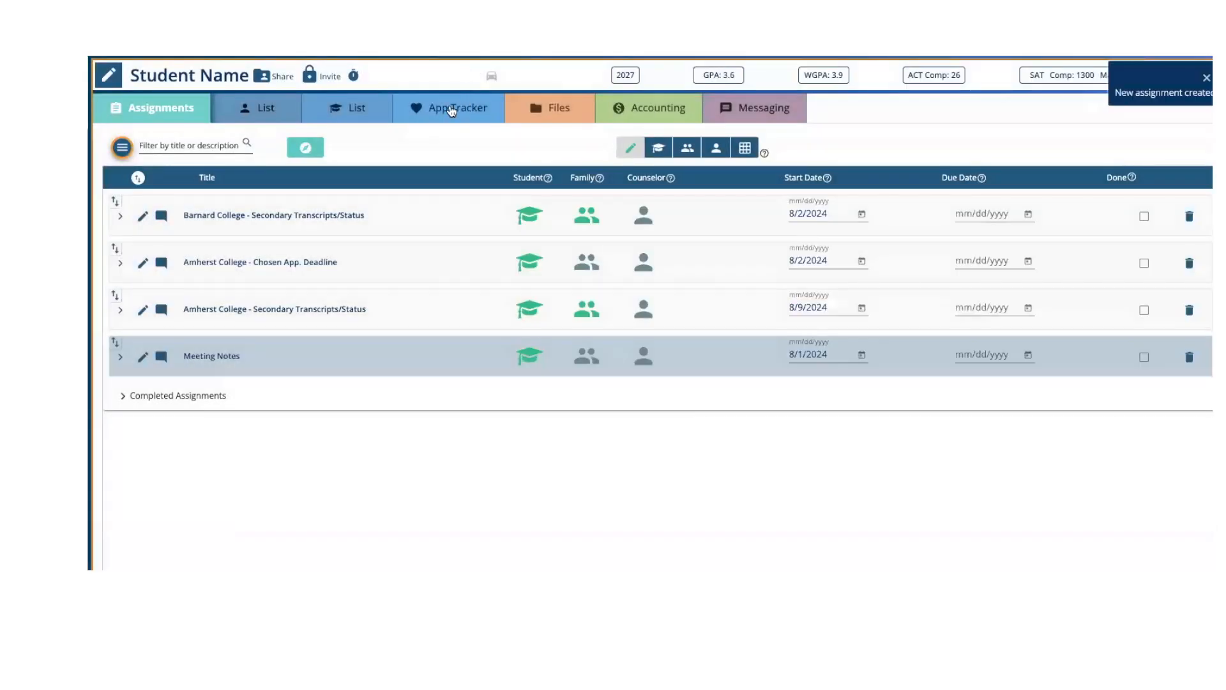
- In the App Tracker, move the Chosen App. Deadline column ahead of the Commonapp portion completed column
left_click(450, 108)
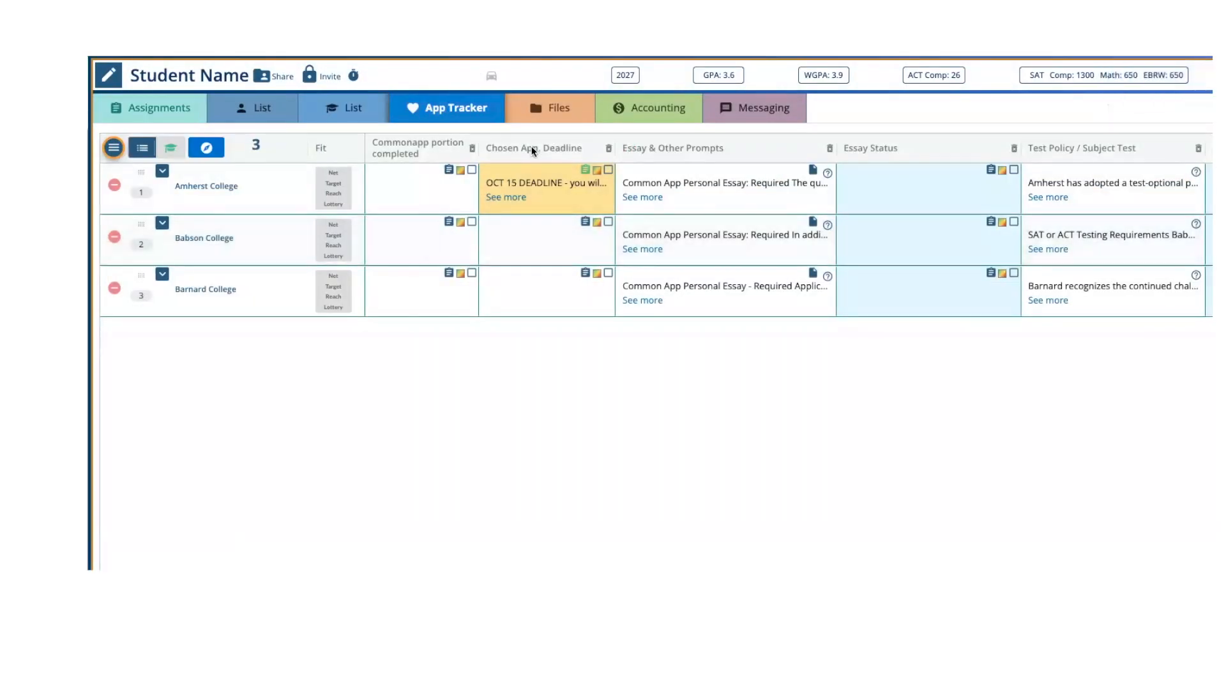
left_click_drag(530, 148, 337, 152)
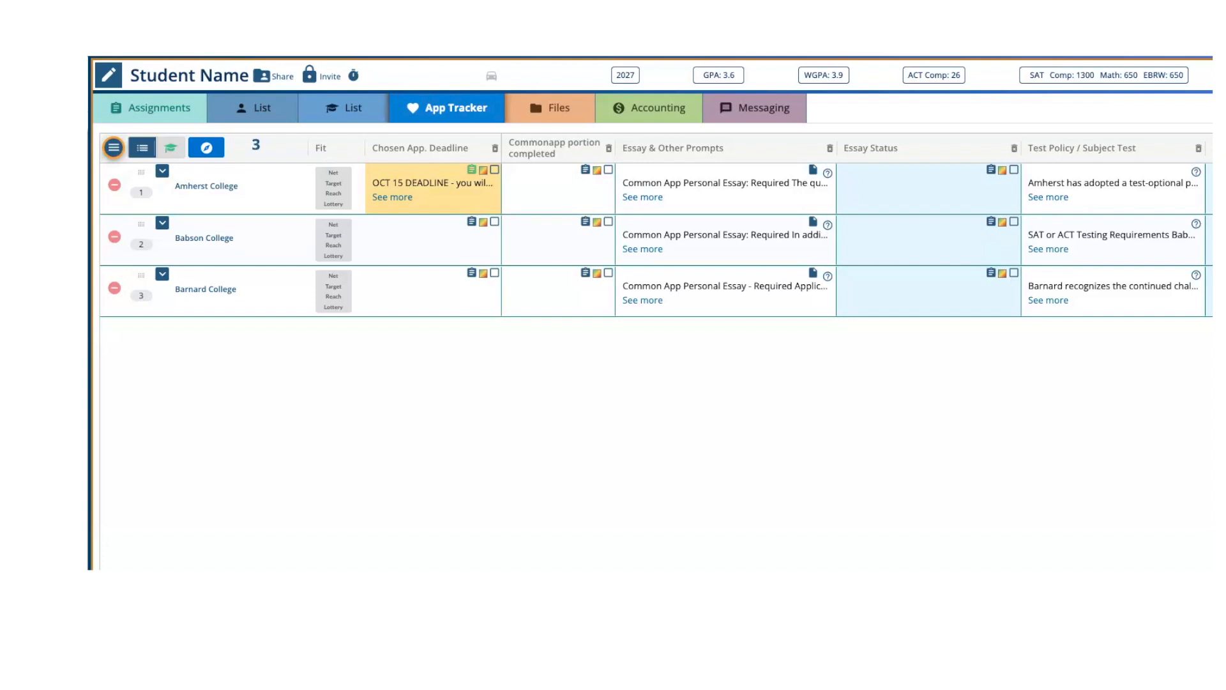
- Color Amherst College's Chosen App. Deadline cell red in the App Tracker
scroll(857, 240, "right", 10)
scroll(856, 240, "left", 10)
left_click(484, 171)
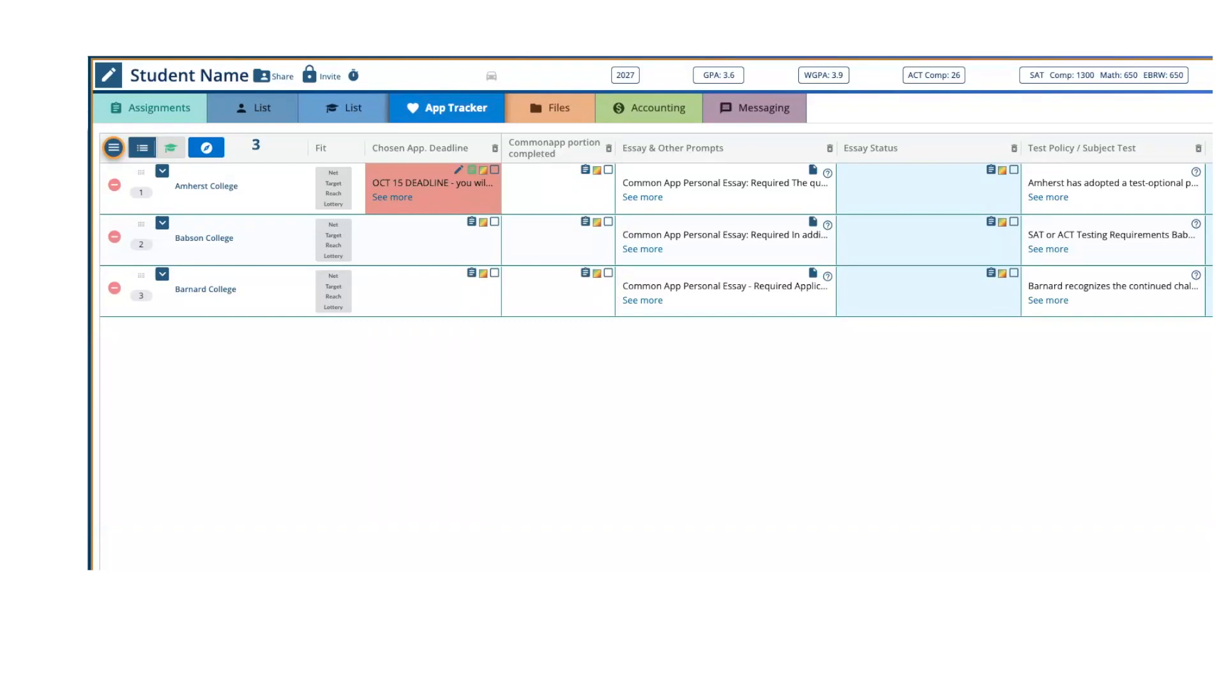
- View the student's profile sections, close the profile, and return to the App Tracker
left_click(108, 76)
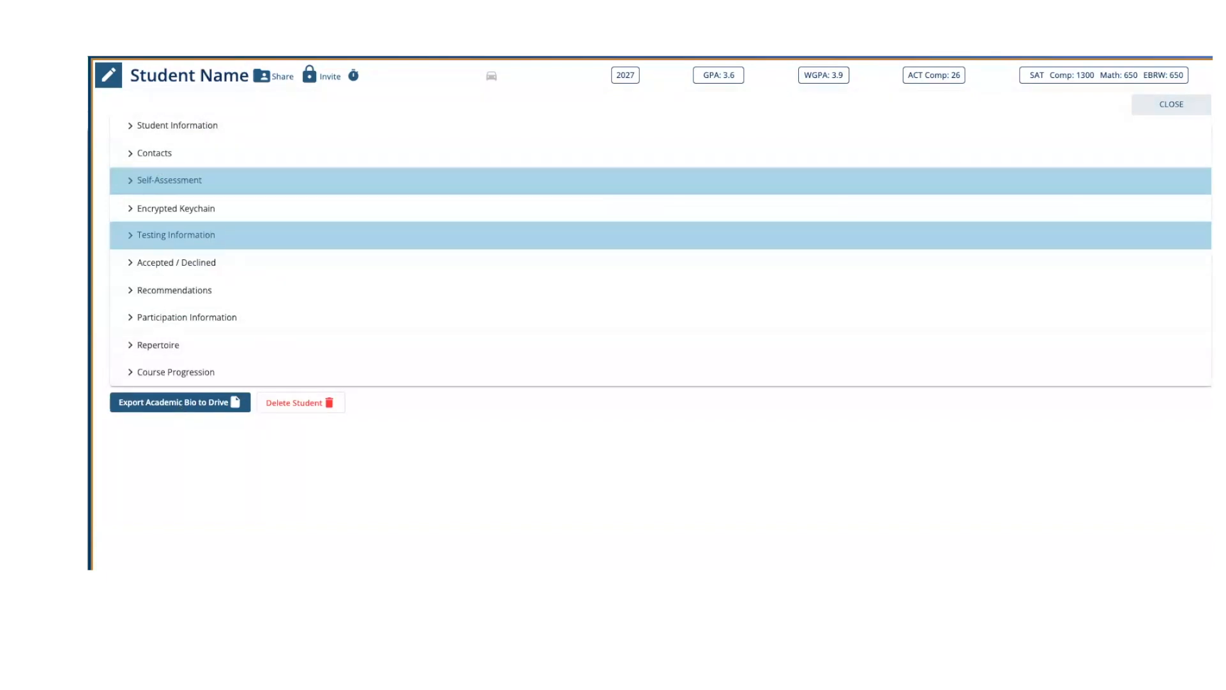
left_click(109, 78)
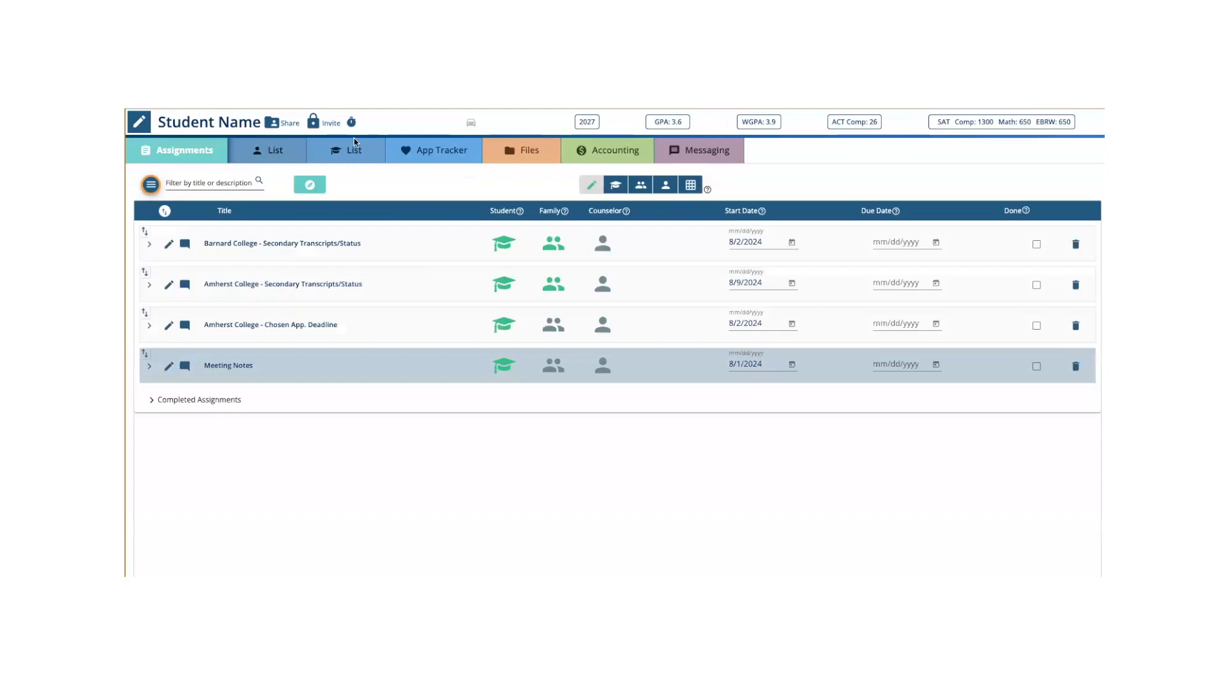
left_click(443, 109)
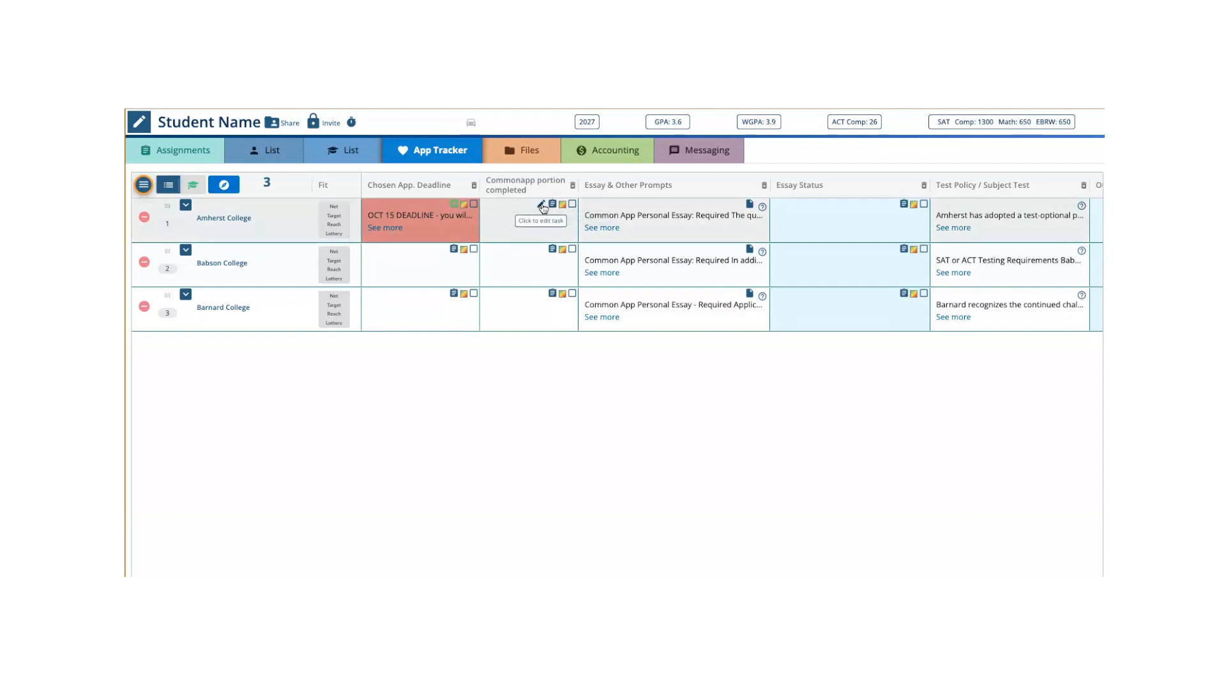
- Save "OPen and complete common area of common app" as Amherst College's Commonapp portion completed task
left_click(542, 205)
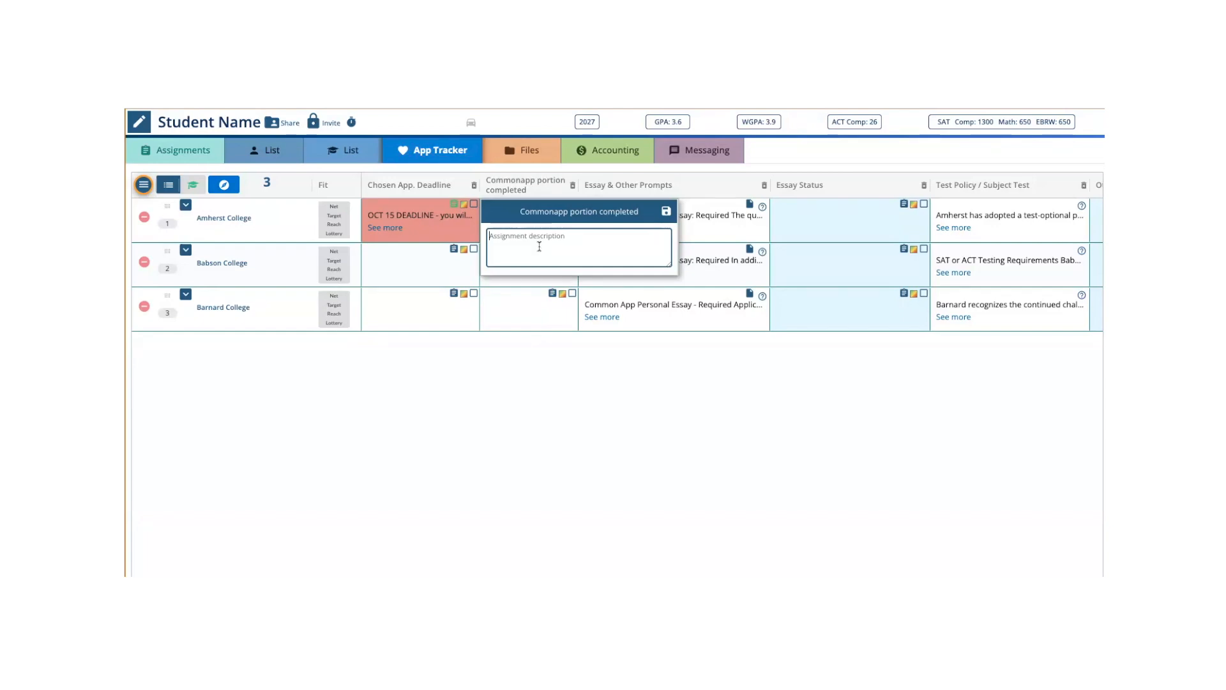
type("OPen and complete common area of common app")
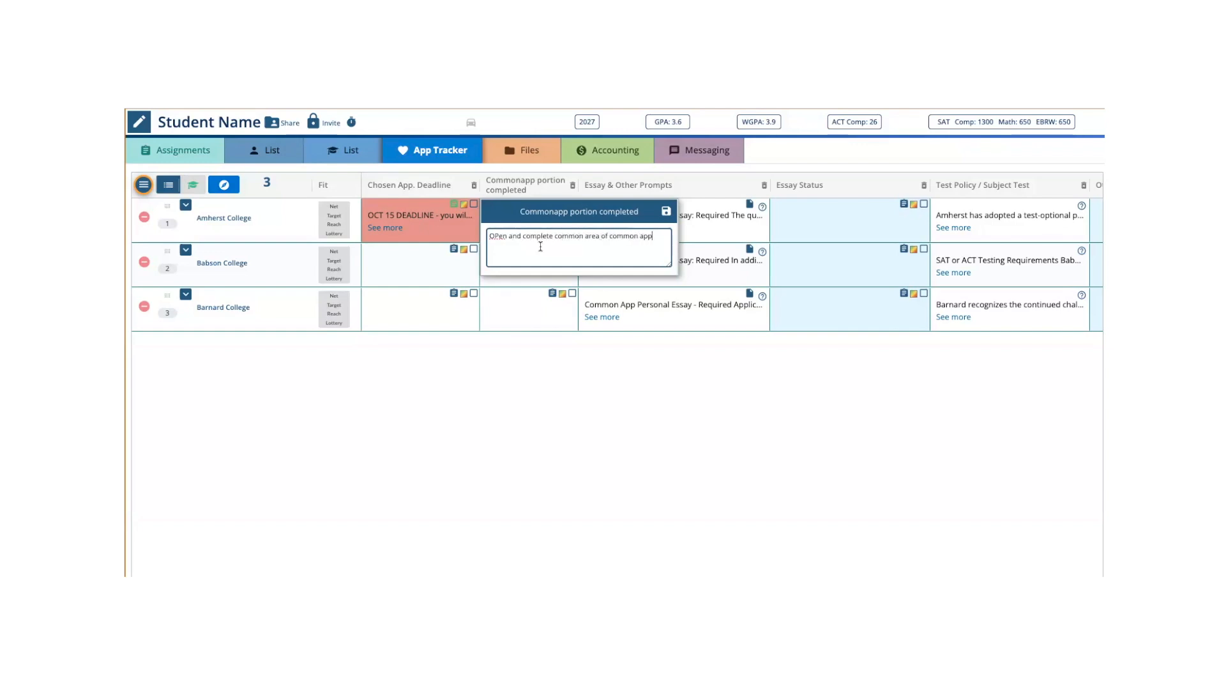
left_click(666, 210)
- Create an assignment with a start date from Amherst College's Commonapp portion completed task, assigned to the student, without linking a Drive file
left_click(553, 205)
left_click(433, 301)
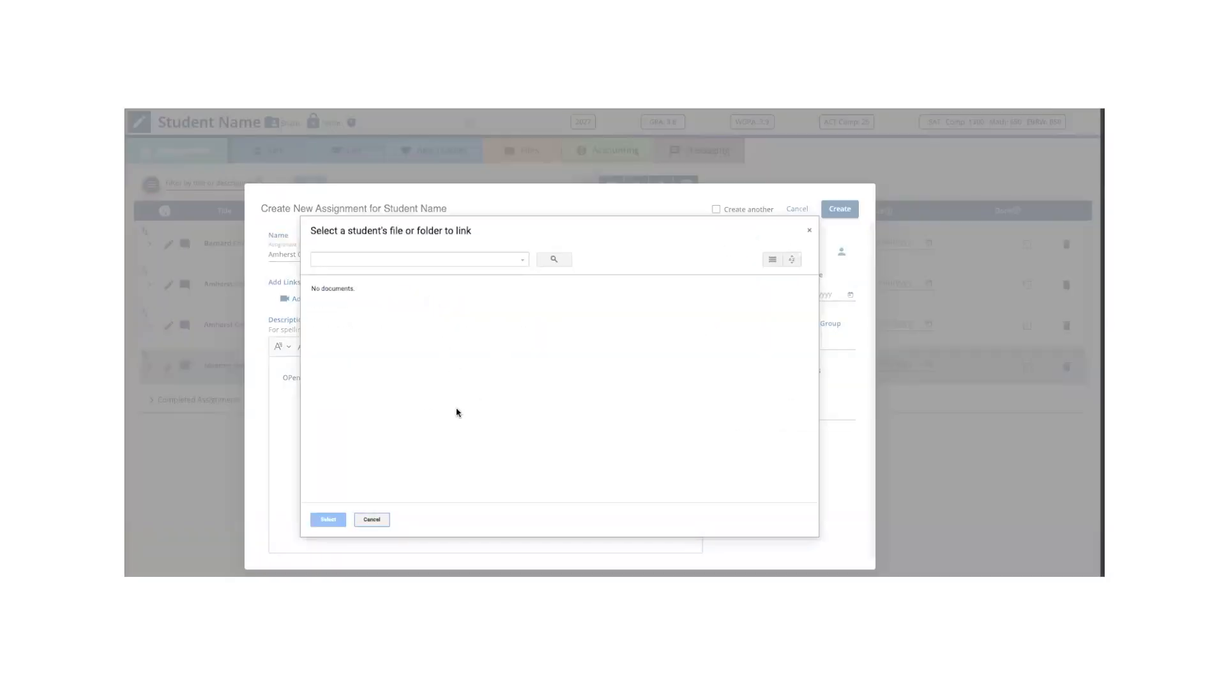
left_click(373, 519)
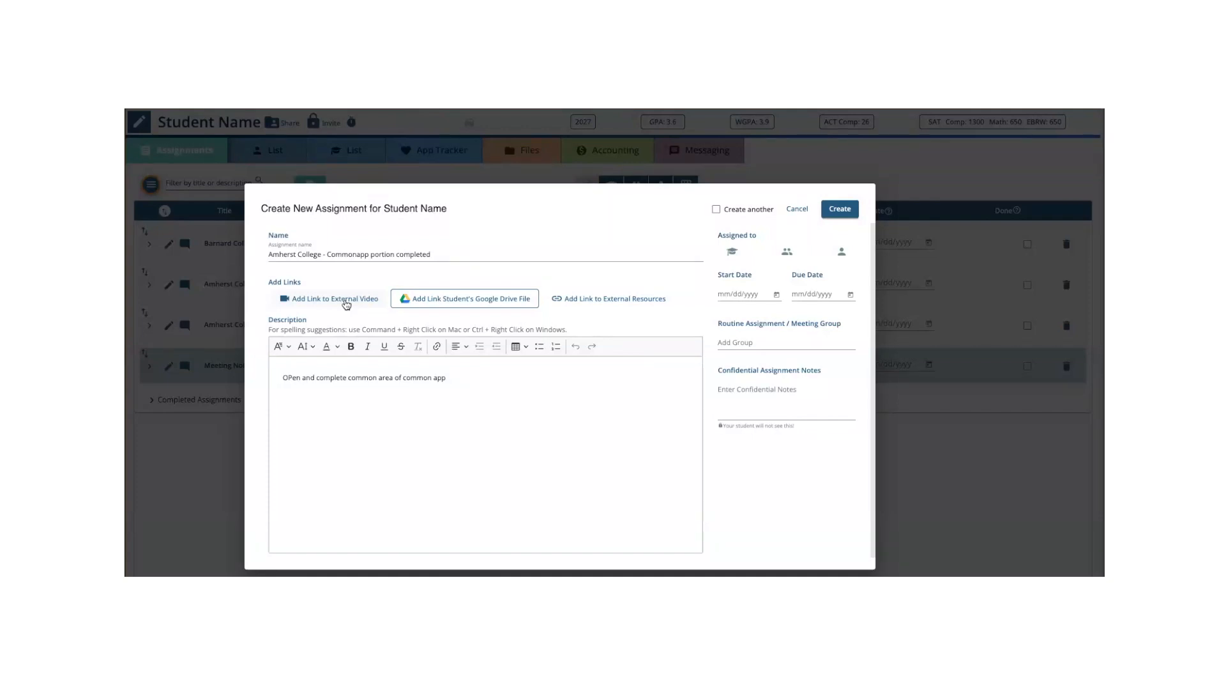
left_click(776, 296)
left_click(830, 365)
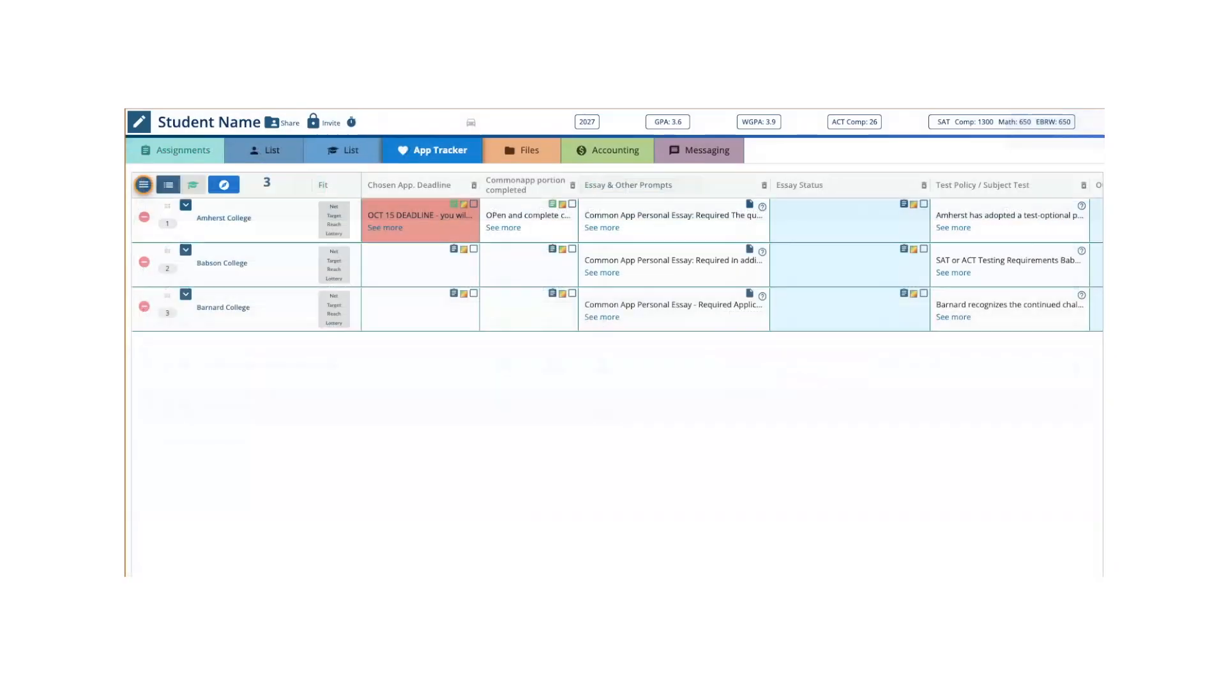
- Examine the update details of each college's Essay & Other Prompts, Barnard College's full prompt text, and the App Tracker's data correction option
scroll(732, 265, "right", 3)
scroll(571, 206, "right", 2)
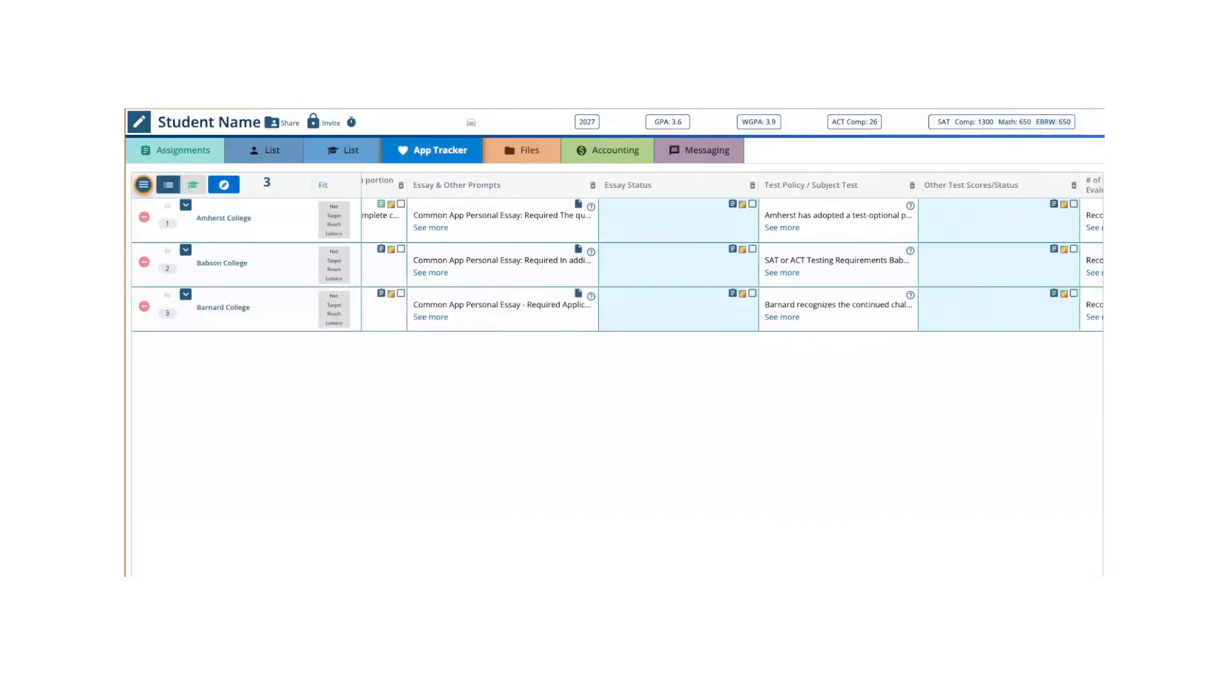
left_click(570, 206)
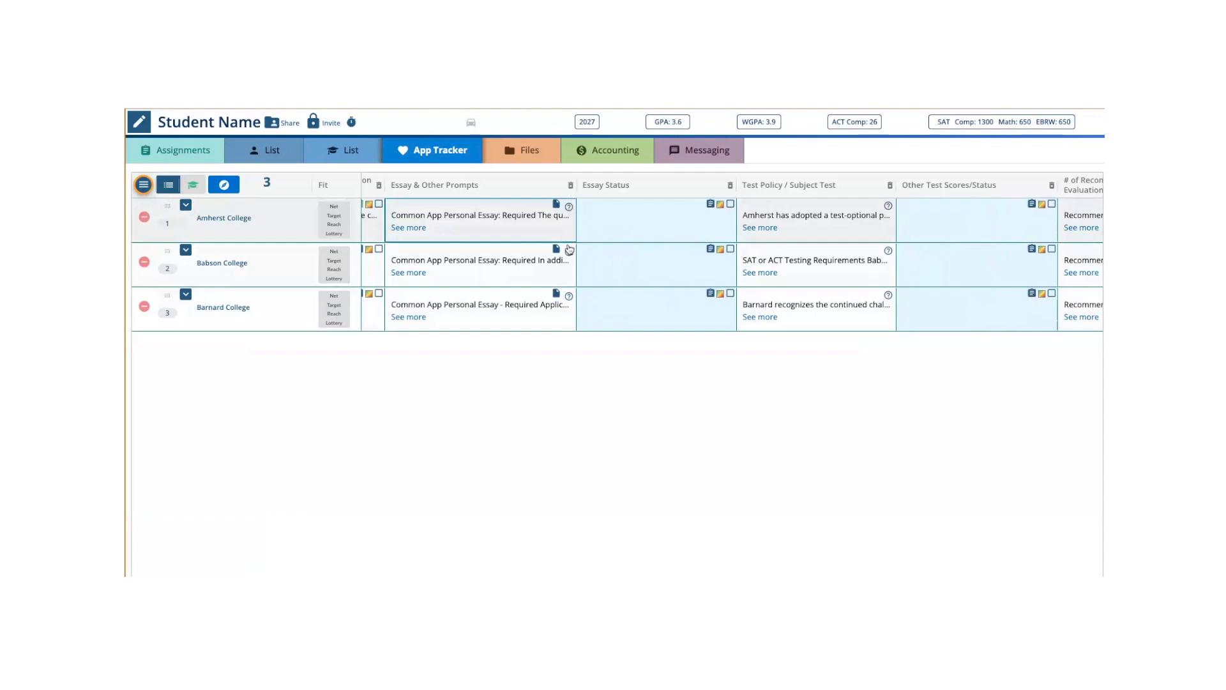
left_click(569, 252)
left_click(569, 297)
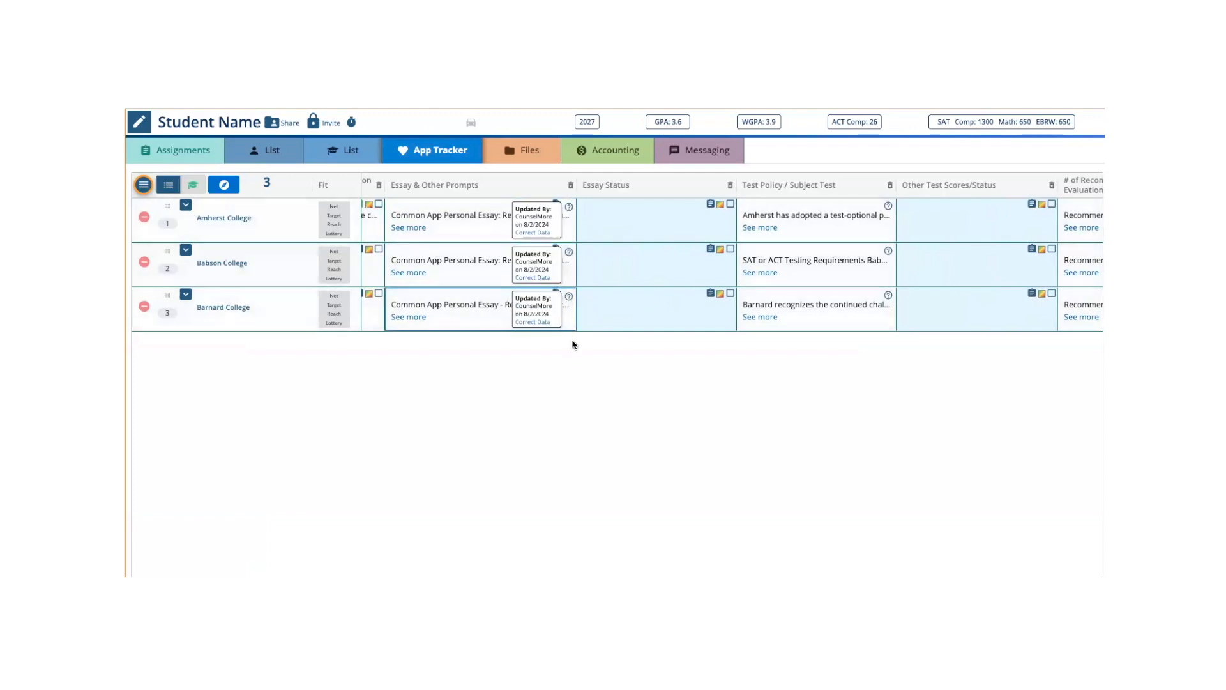
left_click(569, 296)
left_click(569, 252)
left_click(570, 207)
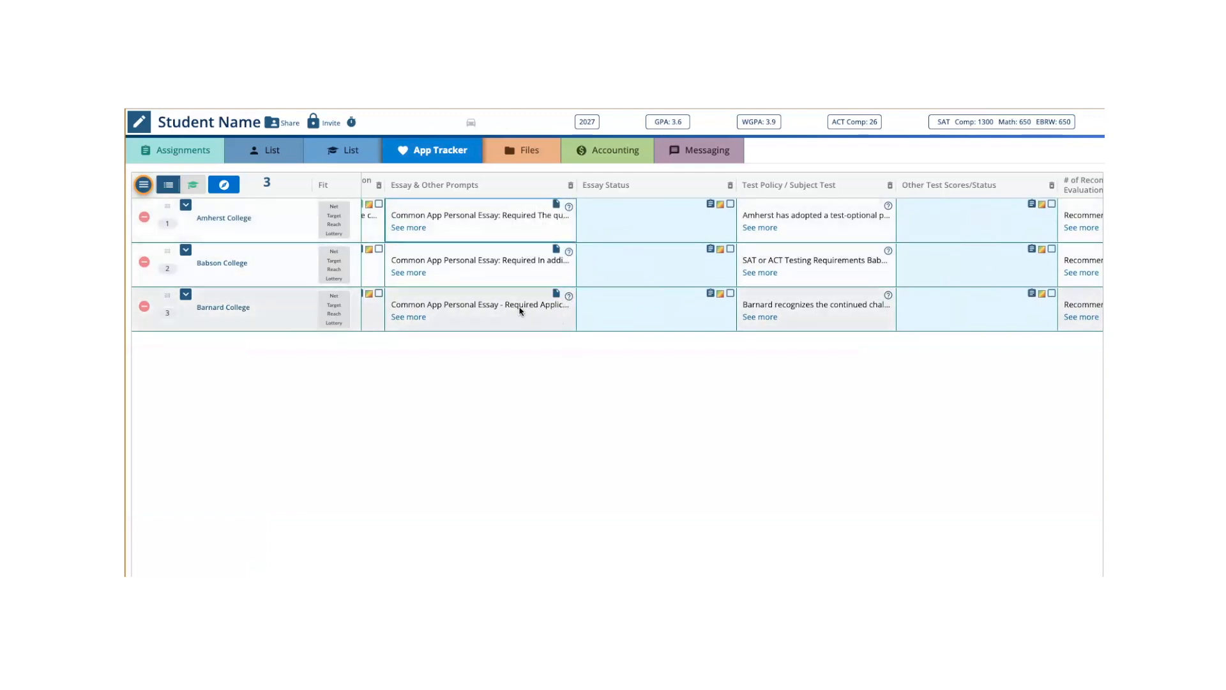
mouse_move(520, 311)
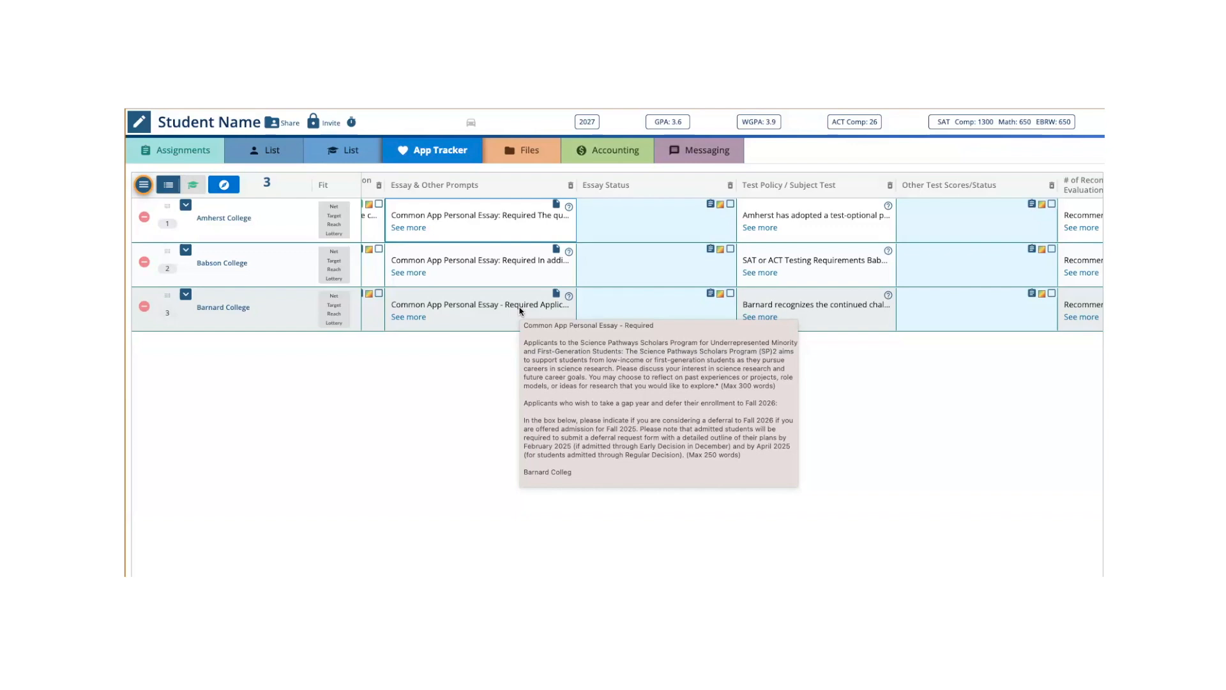
left_click(143, 184)
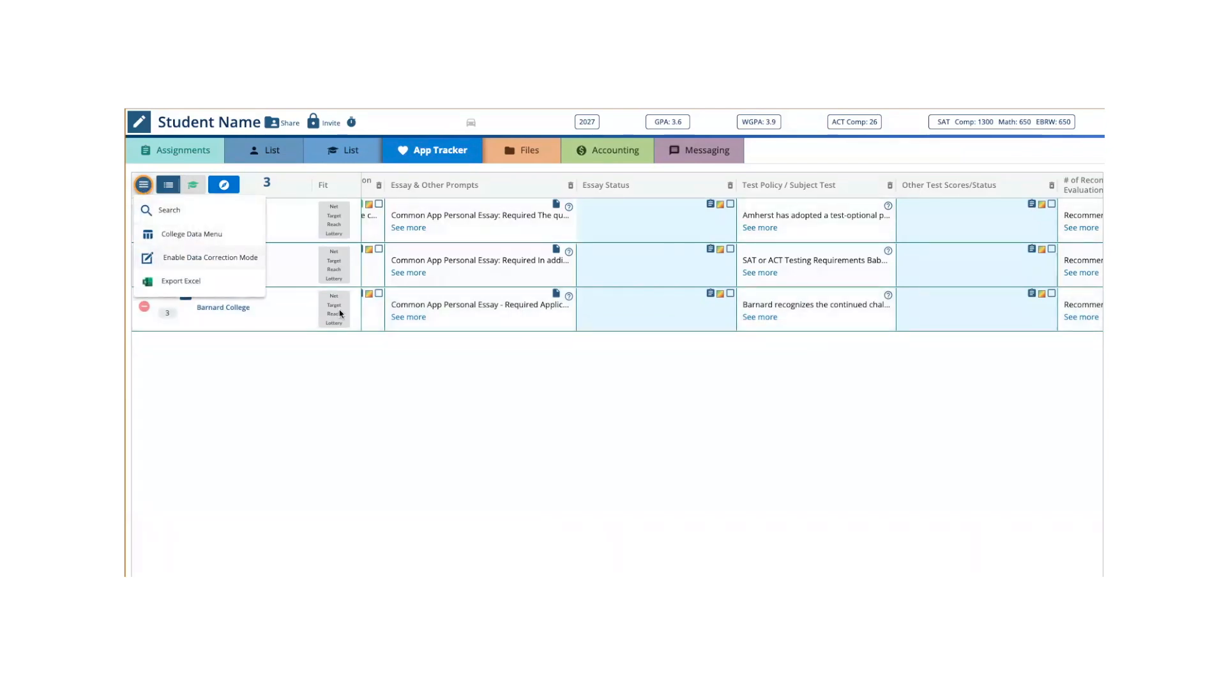
left_click(537, 376)
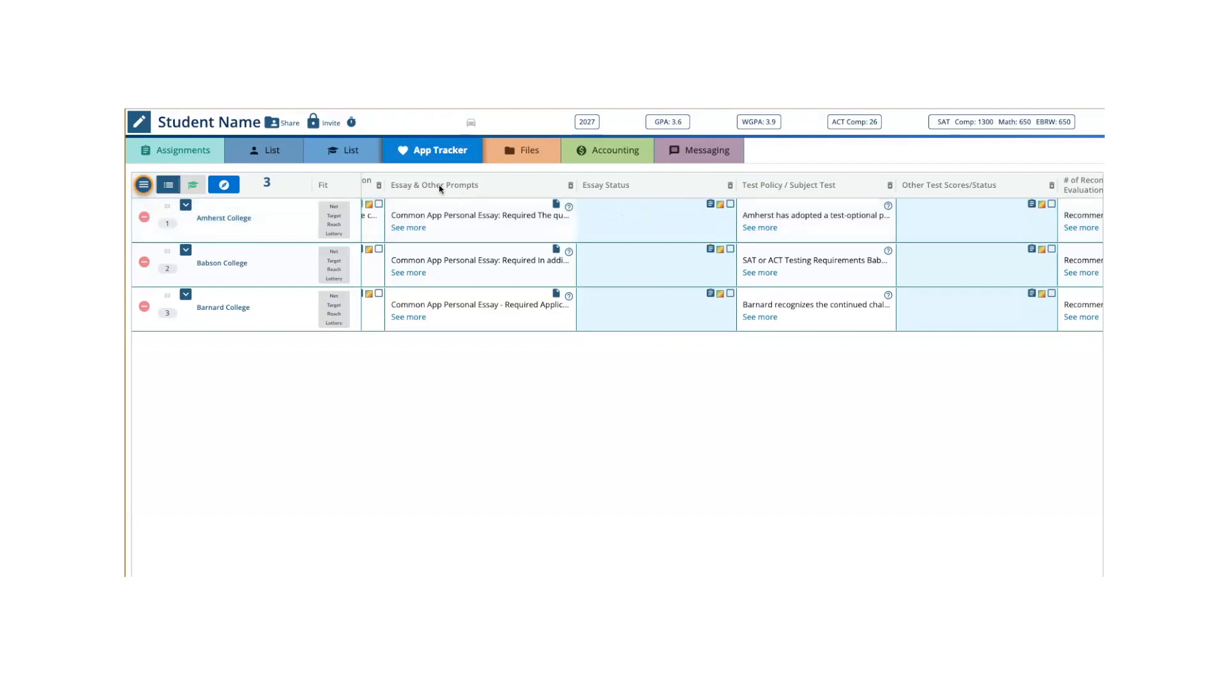
- Generate essay documents for Amherst and Babson Colleges, and open Babson_College_Essays from the student's Essays folder in Google Drive
left_click(555, 205)
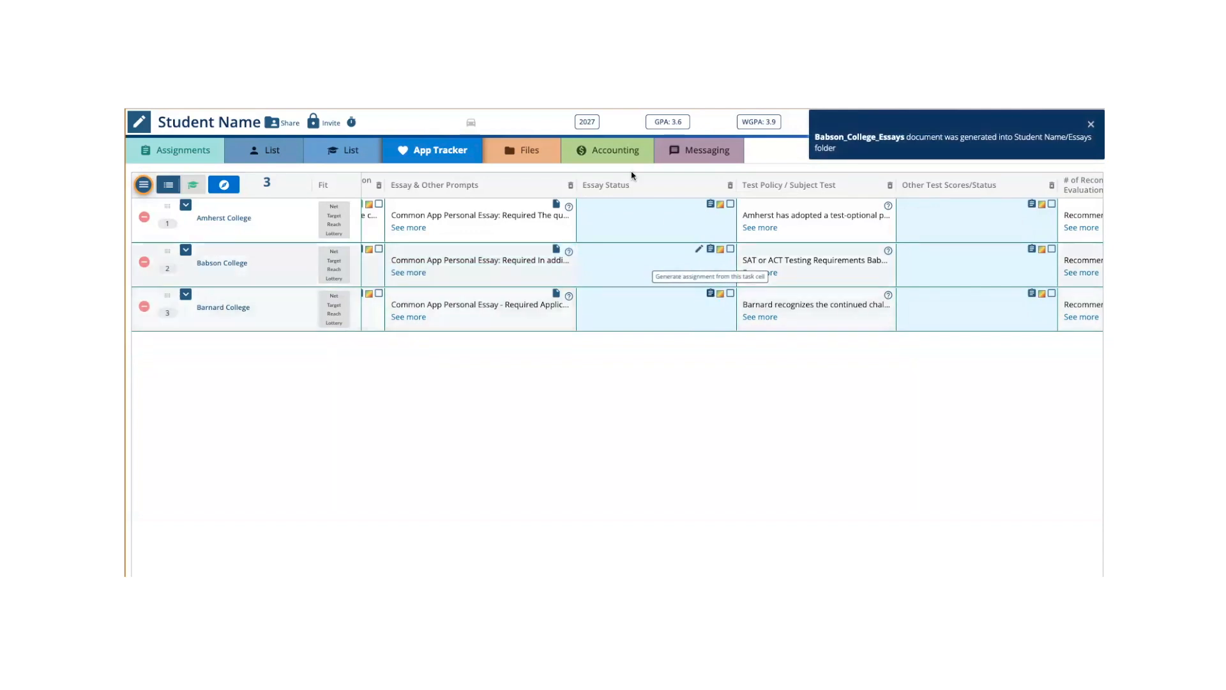
left_click(518, 153)
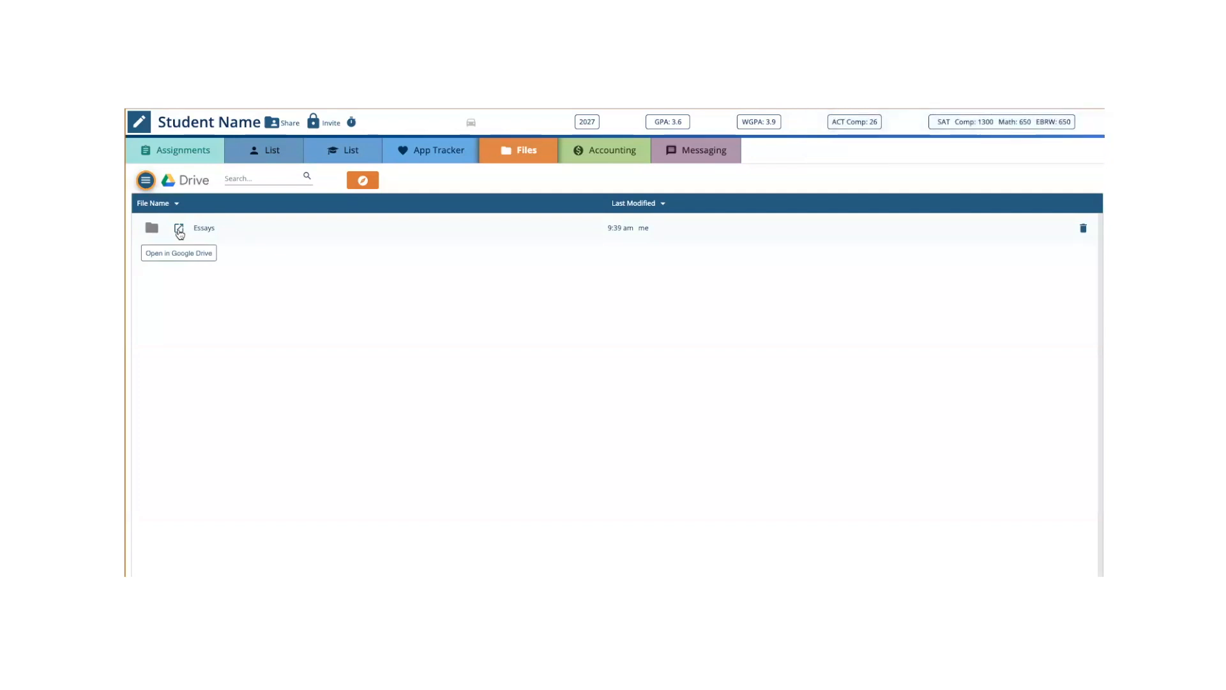
left_click(180, 231)
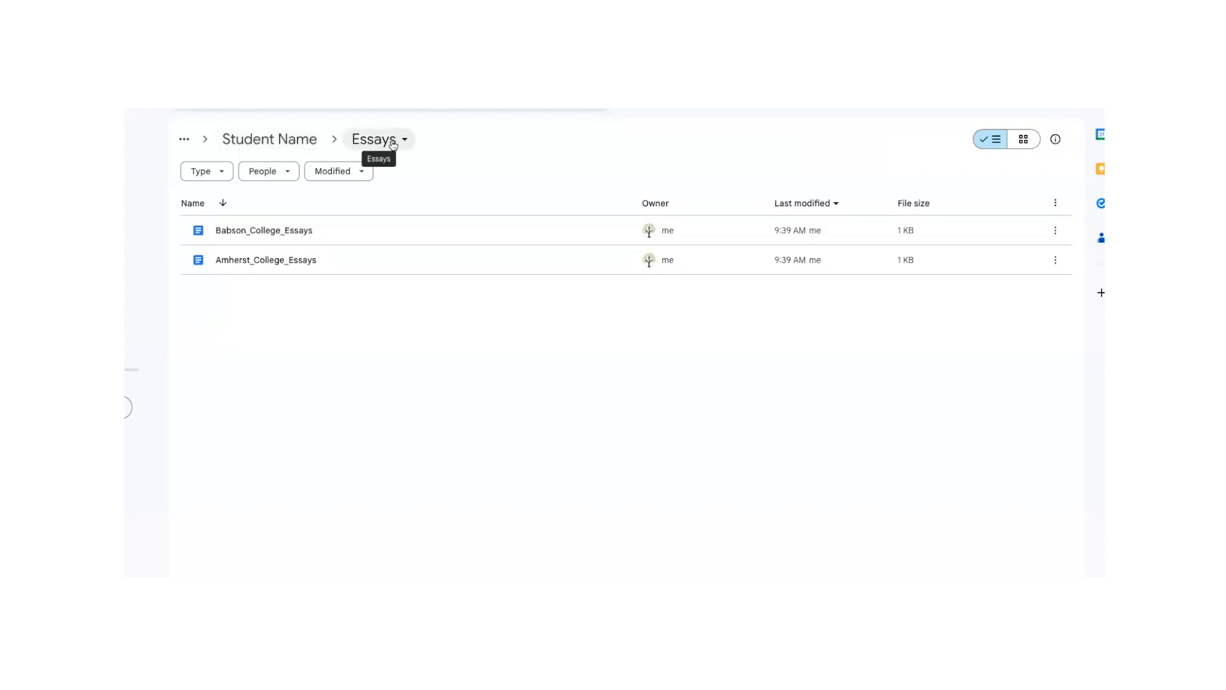
double_click(272, 234)
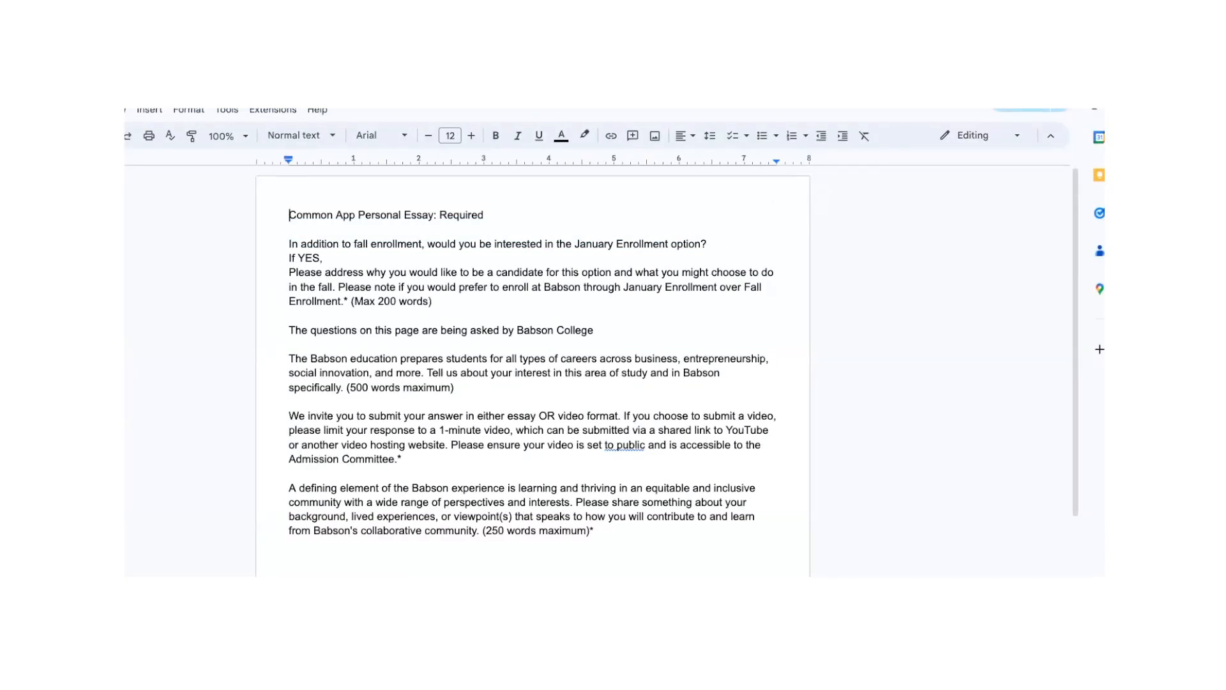
- Highlight "January Enrollment option?" in yellow in the Babson College essay document
left_click_drag(574, 244, 710, 240)
left_click(584, 135)
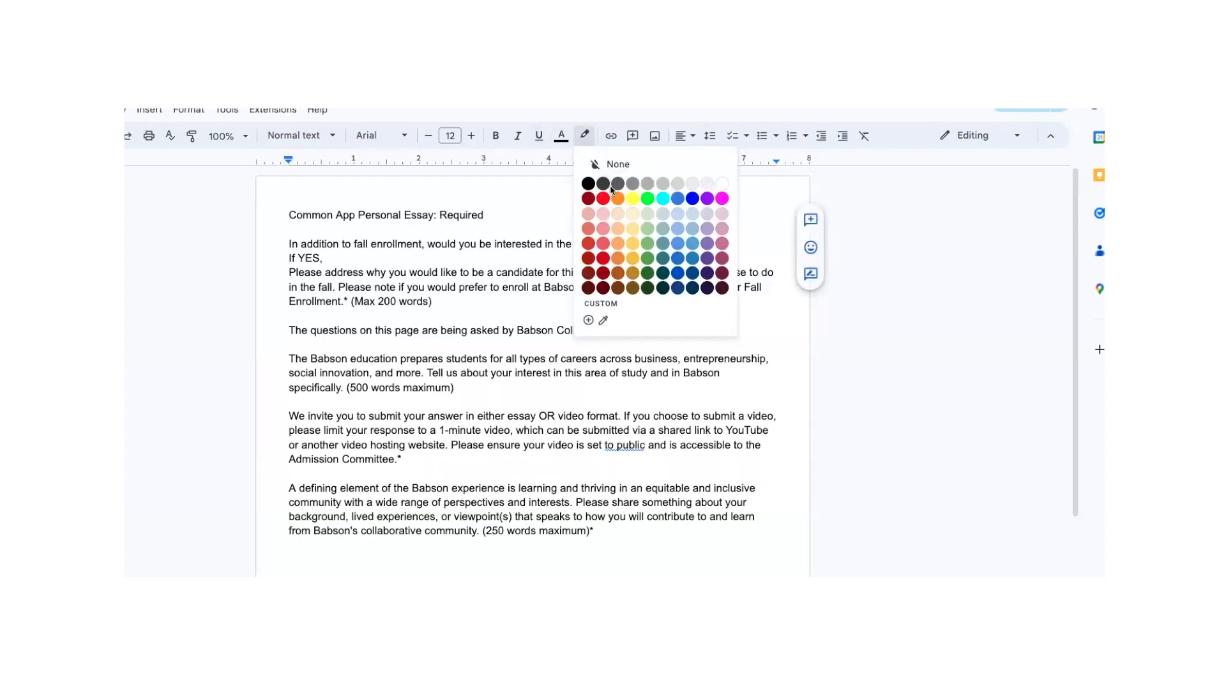
left_click(634, 197)
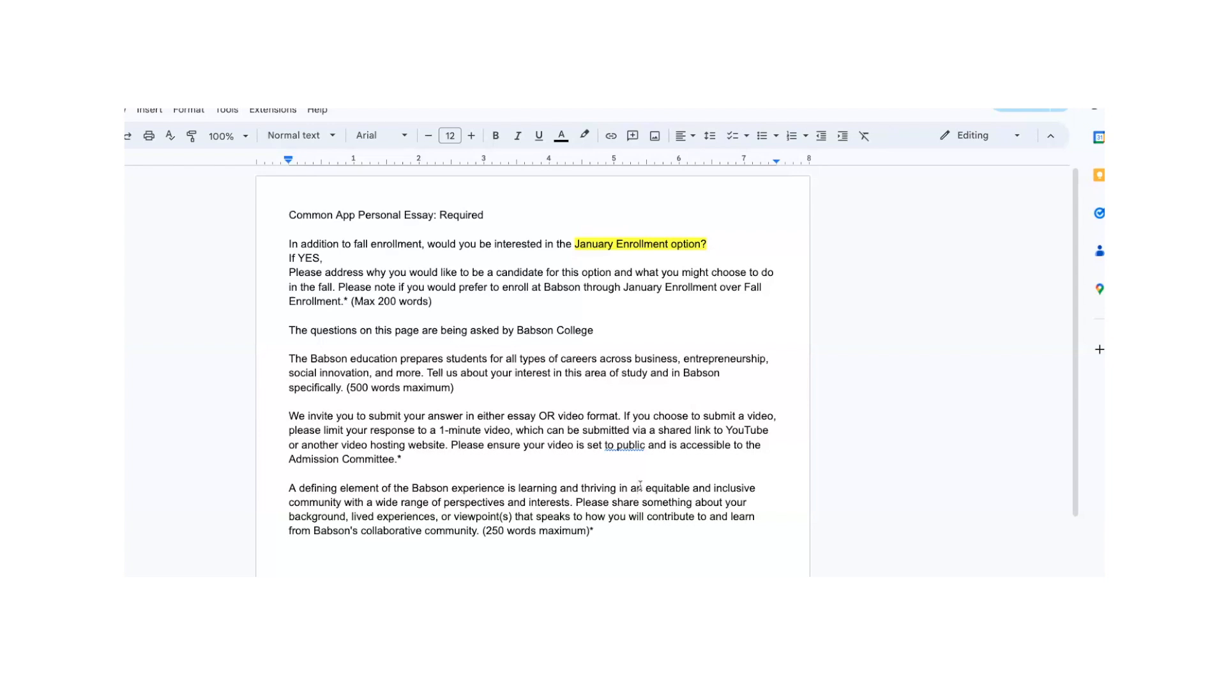
left_click(639, 487)
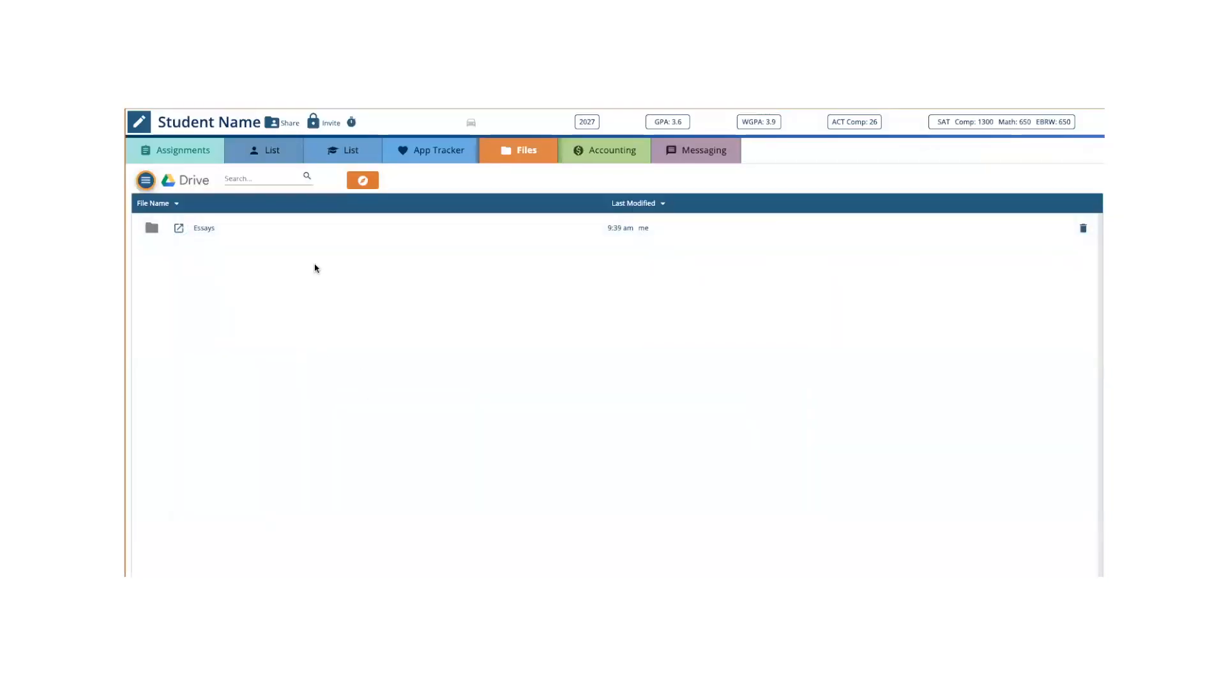
- Back in the student's App Tracker, save "Note January enrollment choice - NICE!" as Amherst College's Essay Status task
left_click(437, 144)
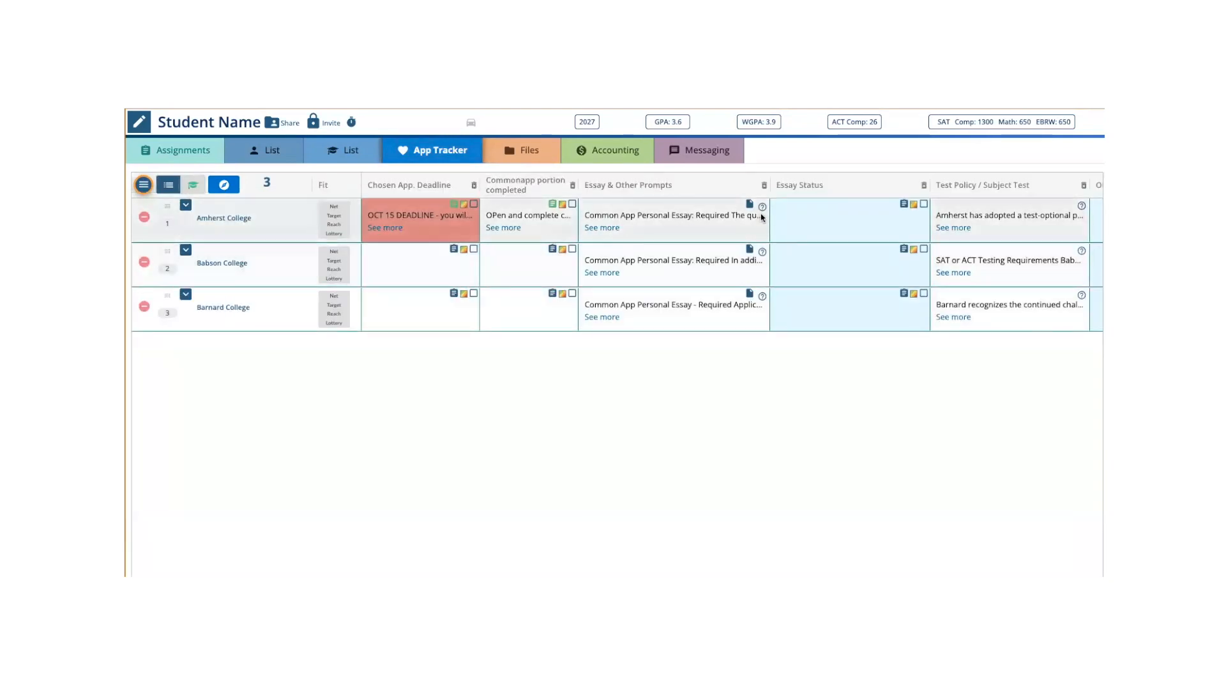
left_click(892, 204)
type("Note J")
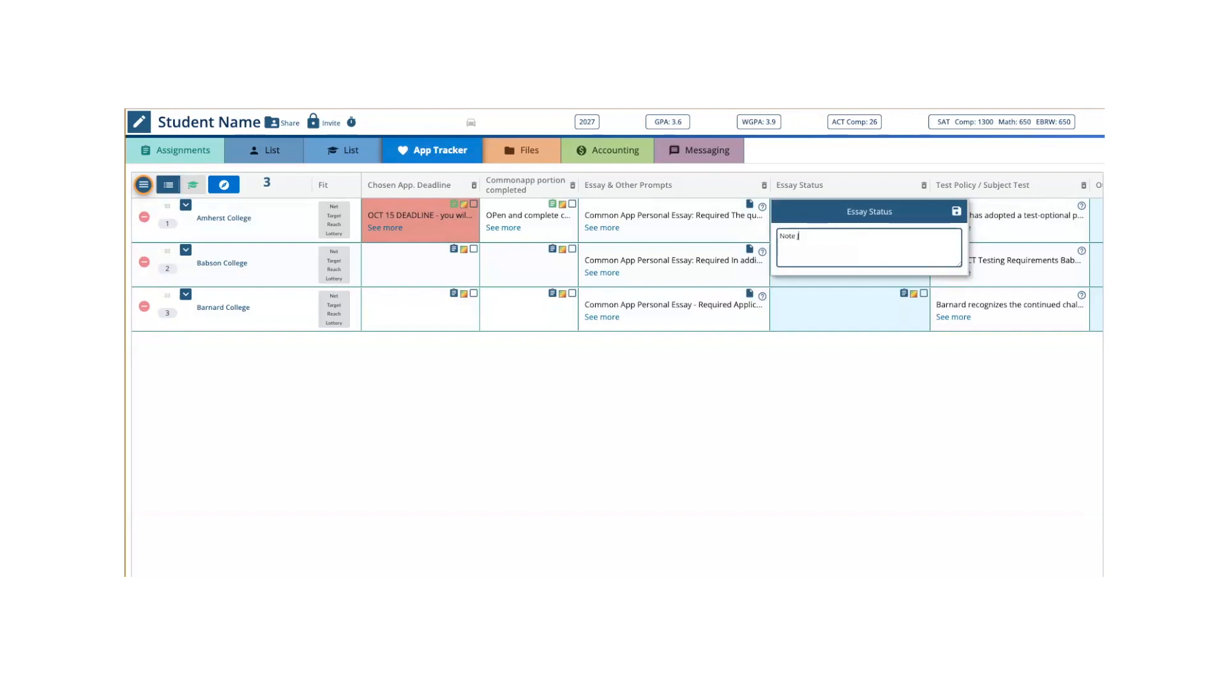
type("anuary enrollment choice - NICE")
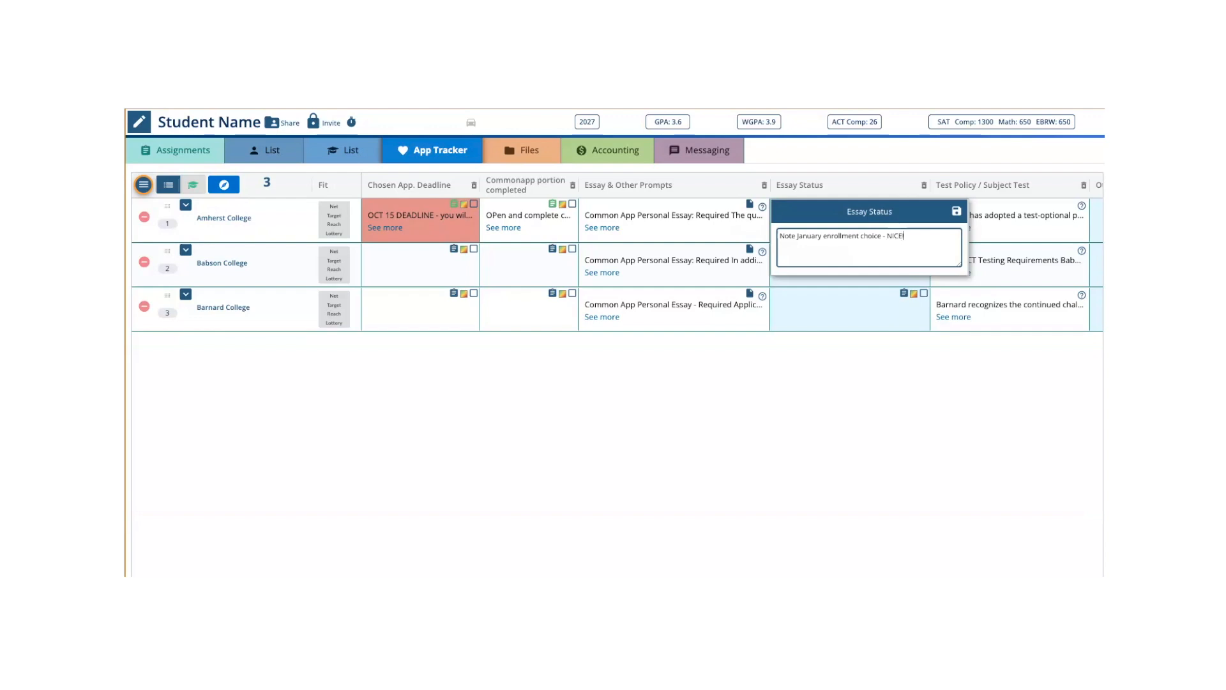
left_click(957, 211)
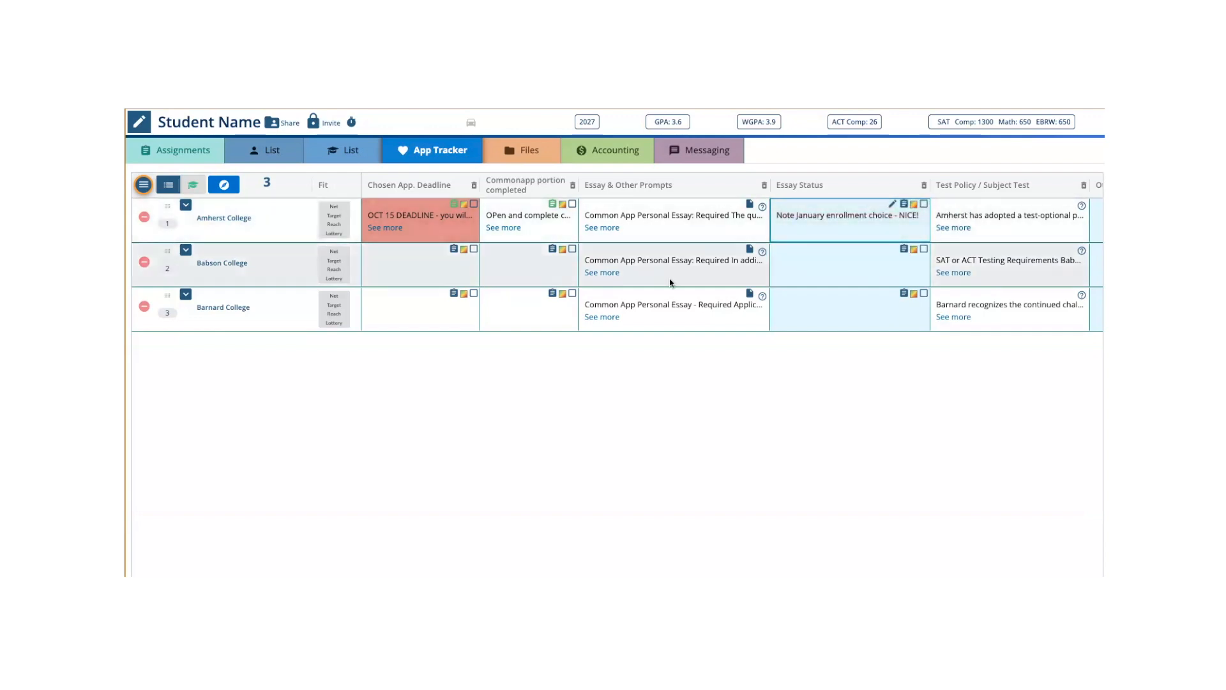
- Examine the remaining App Tracker columns through Enrolled, including Amherst College's Application Status, and open the first college List
scroll(732, 264, "right", 10)
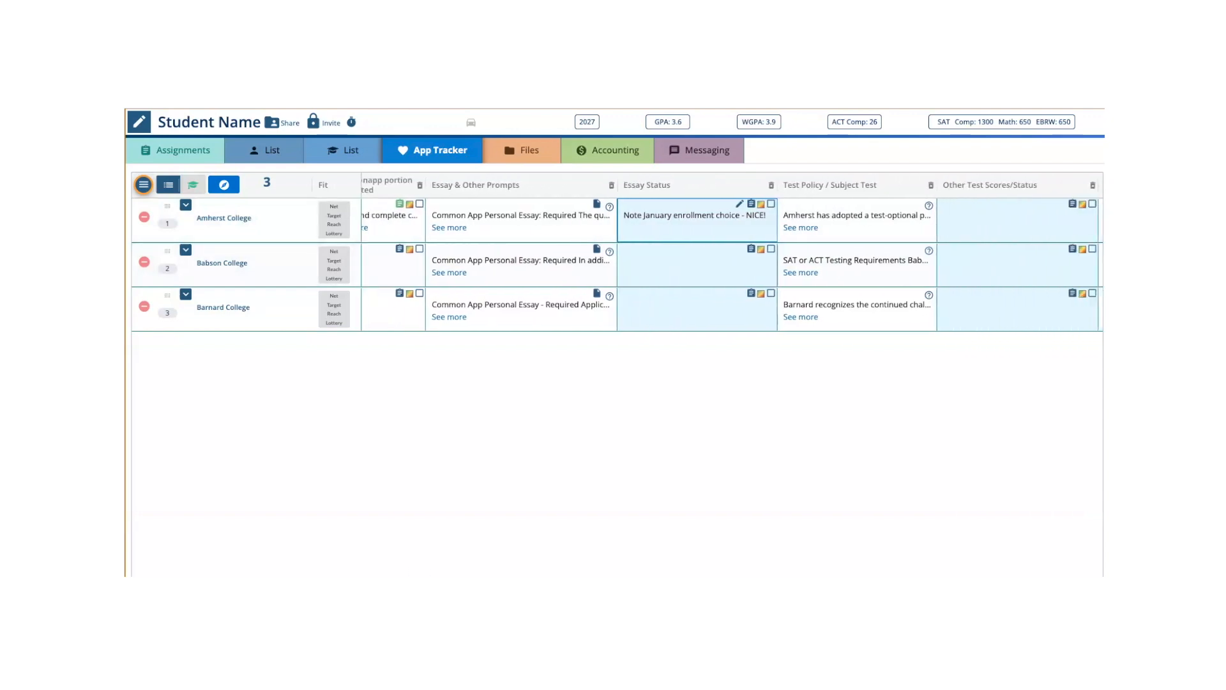
scroll(732, 264, "right", 3)
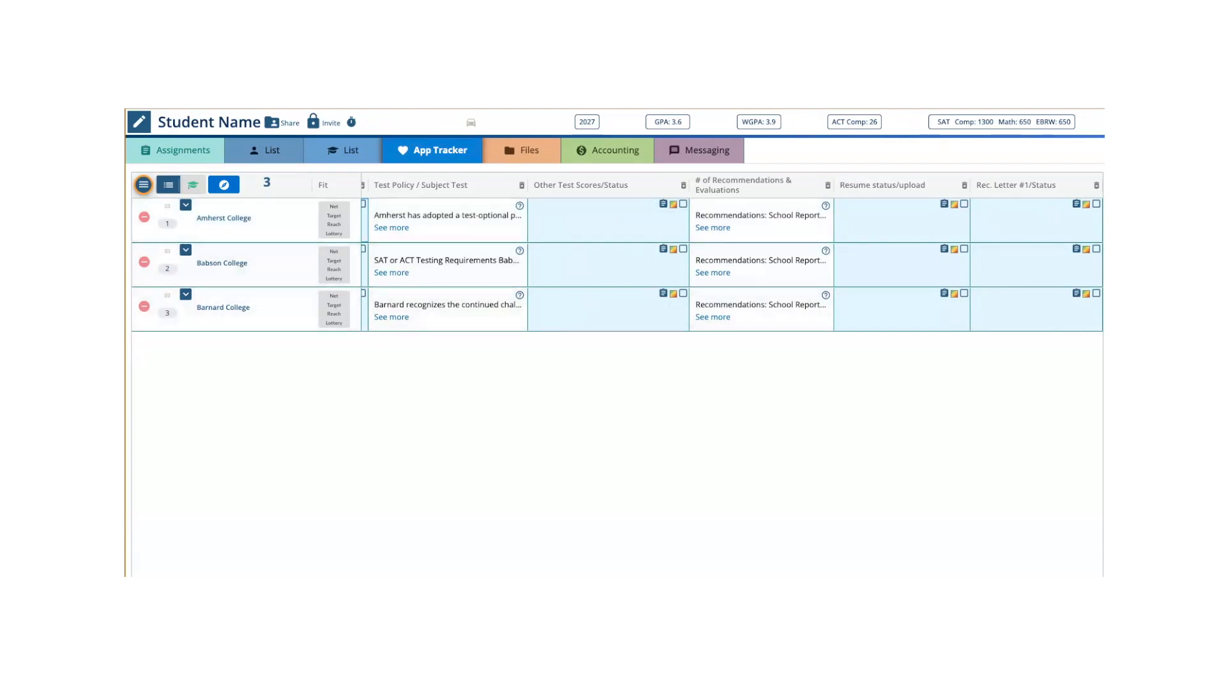
scroll(731, 254, "right", 5)
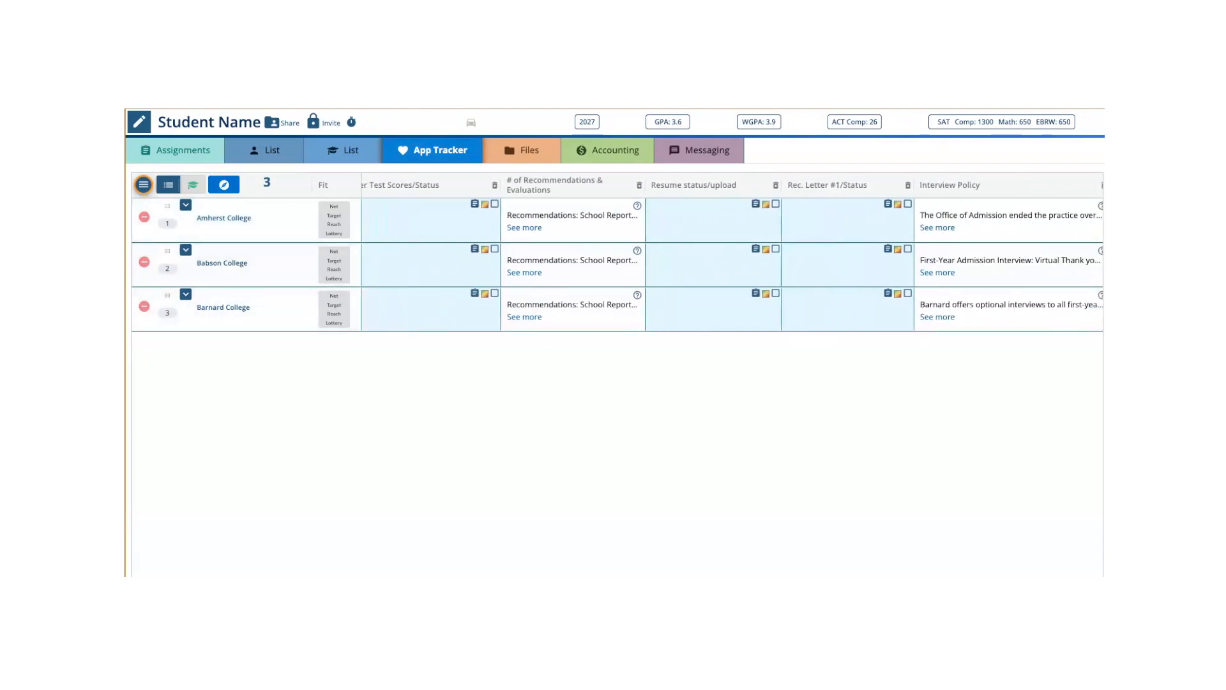
scroll(731, 254, "right", 9)
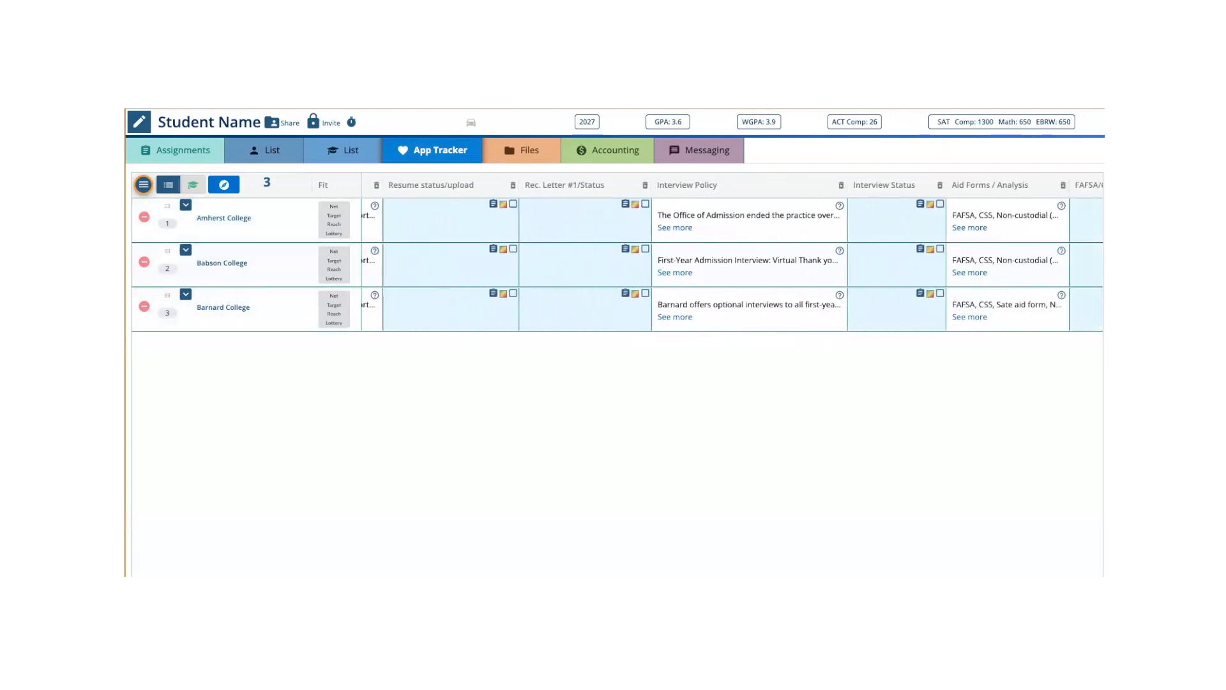
scroll(730, 253, "right", 14)
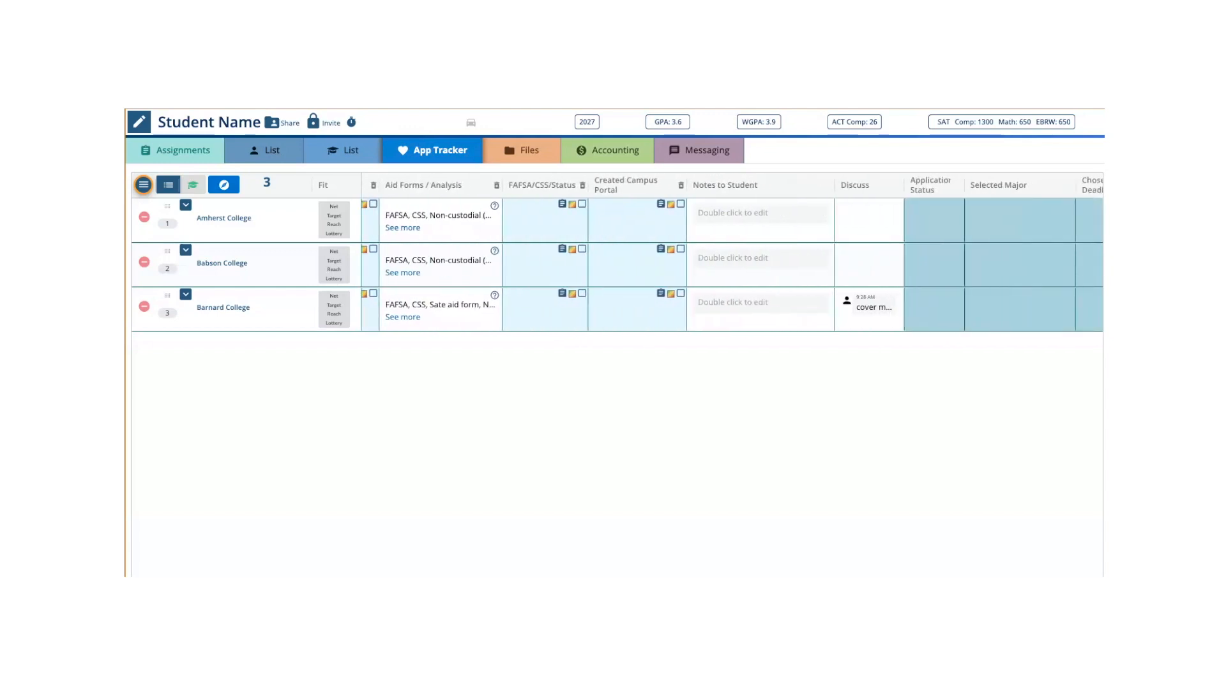
scroll(731, 254, "right", 5)
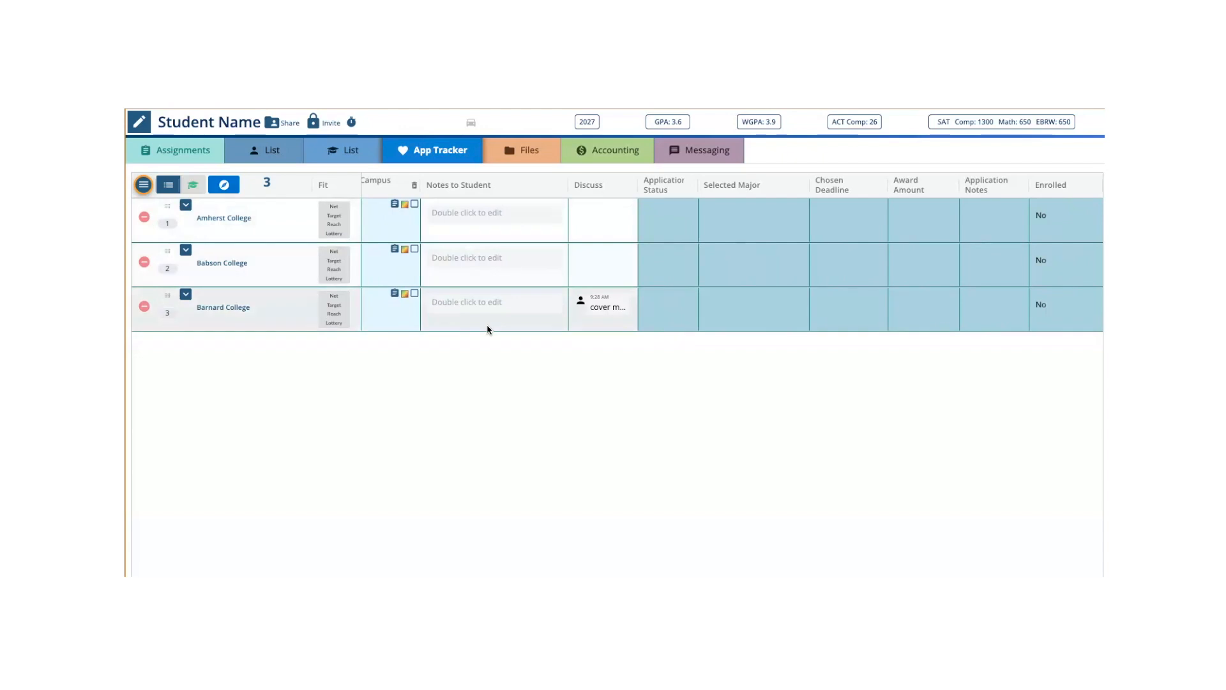
left_click(692, 206)
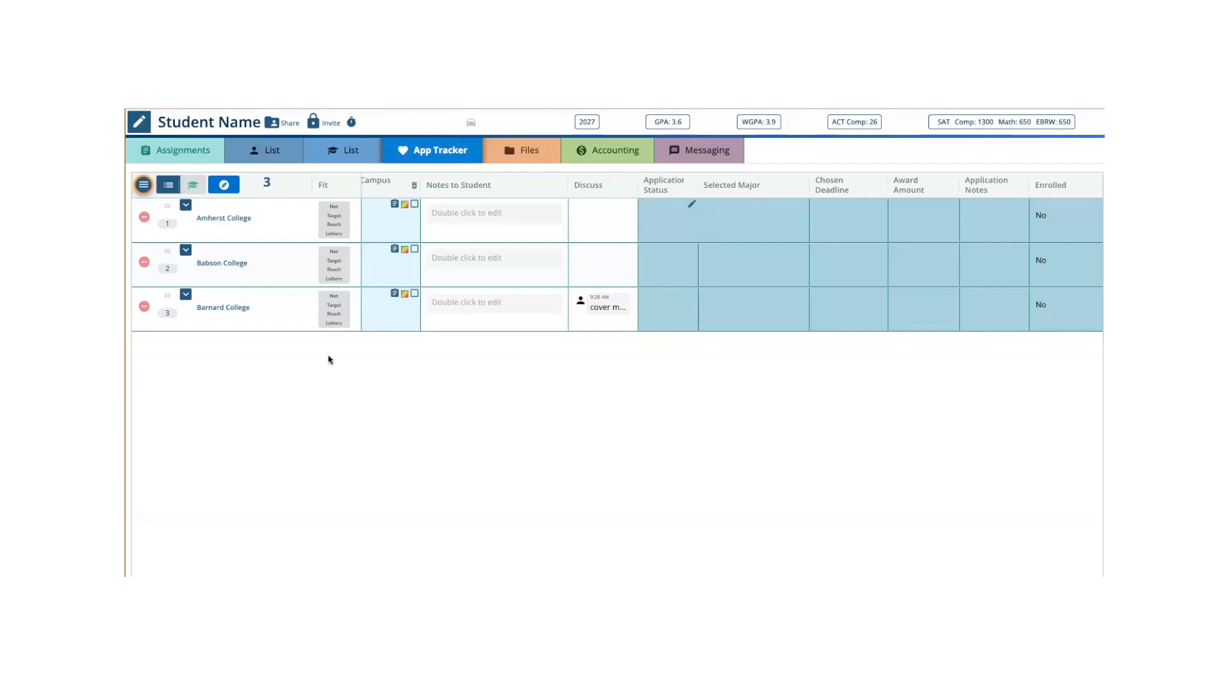
left_click(144, 186)
left_click(261, 155)
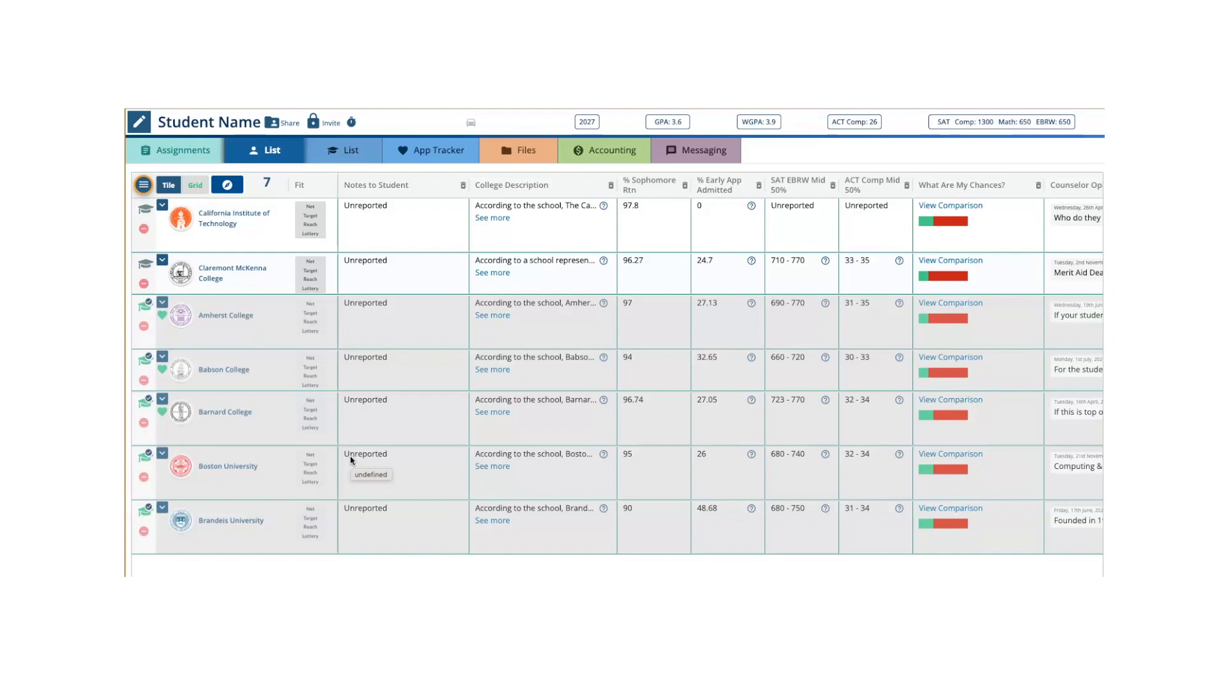
- Search My Database for the colleges carrying the Art Technology tag from My Tags
left_click(145, 186)
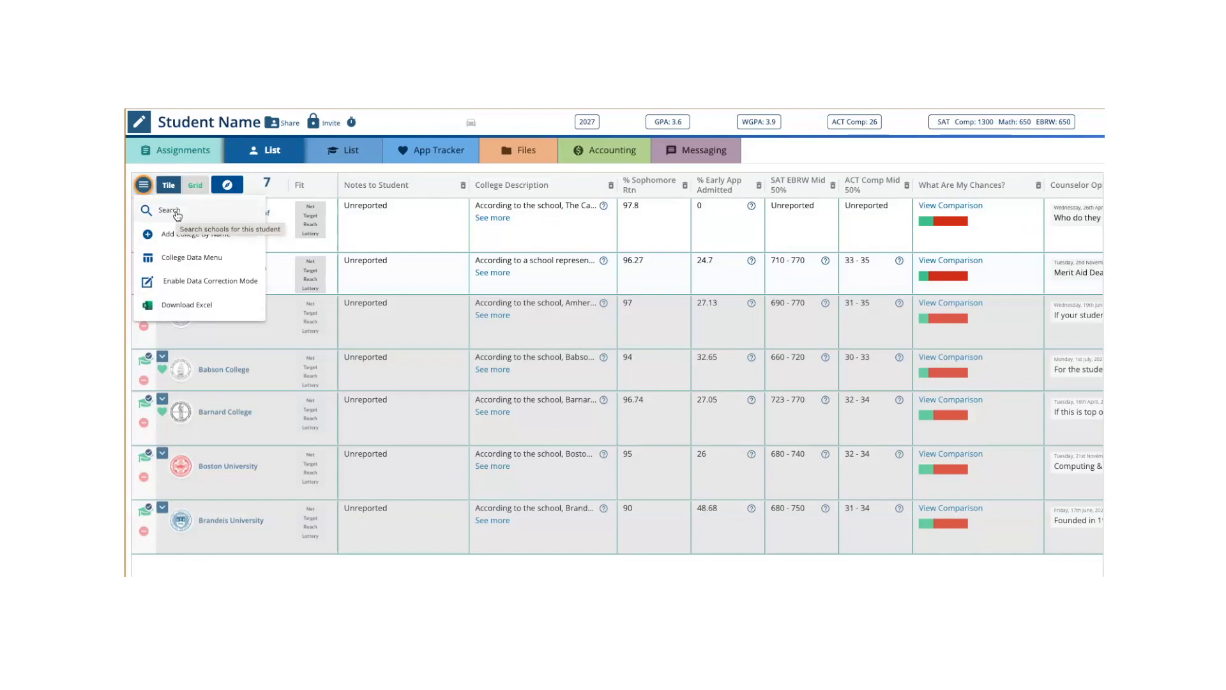
key("Escape")
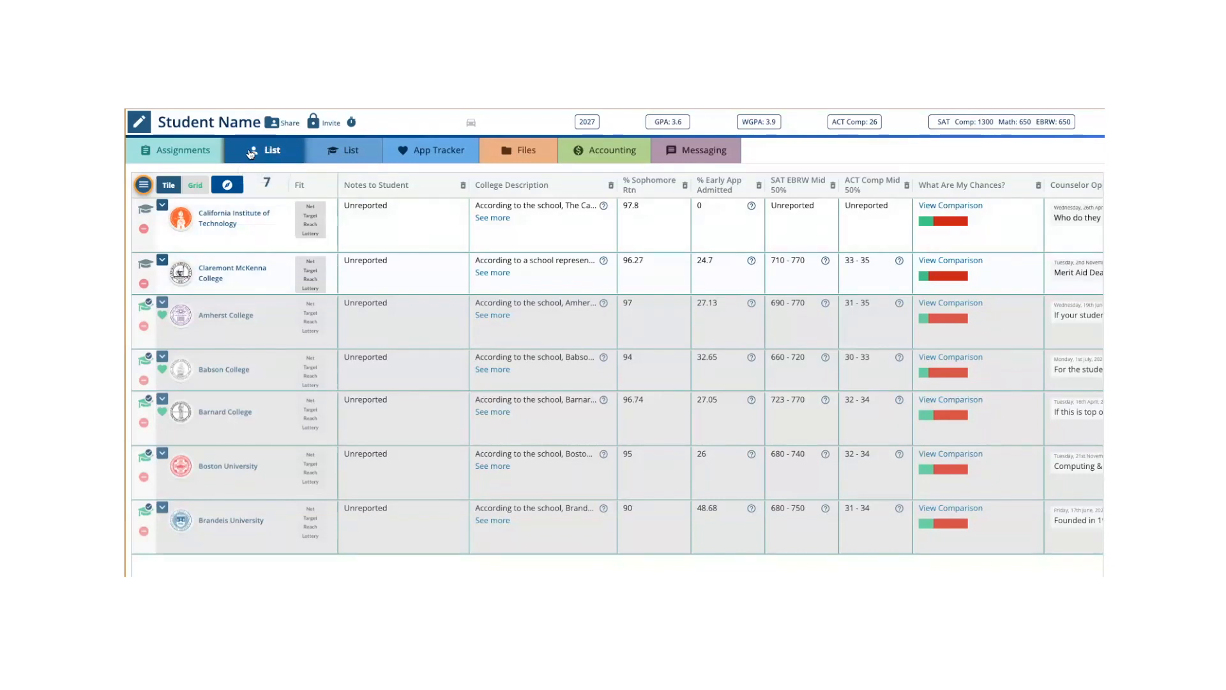
left_click(144, 185)
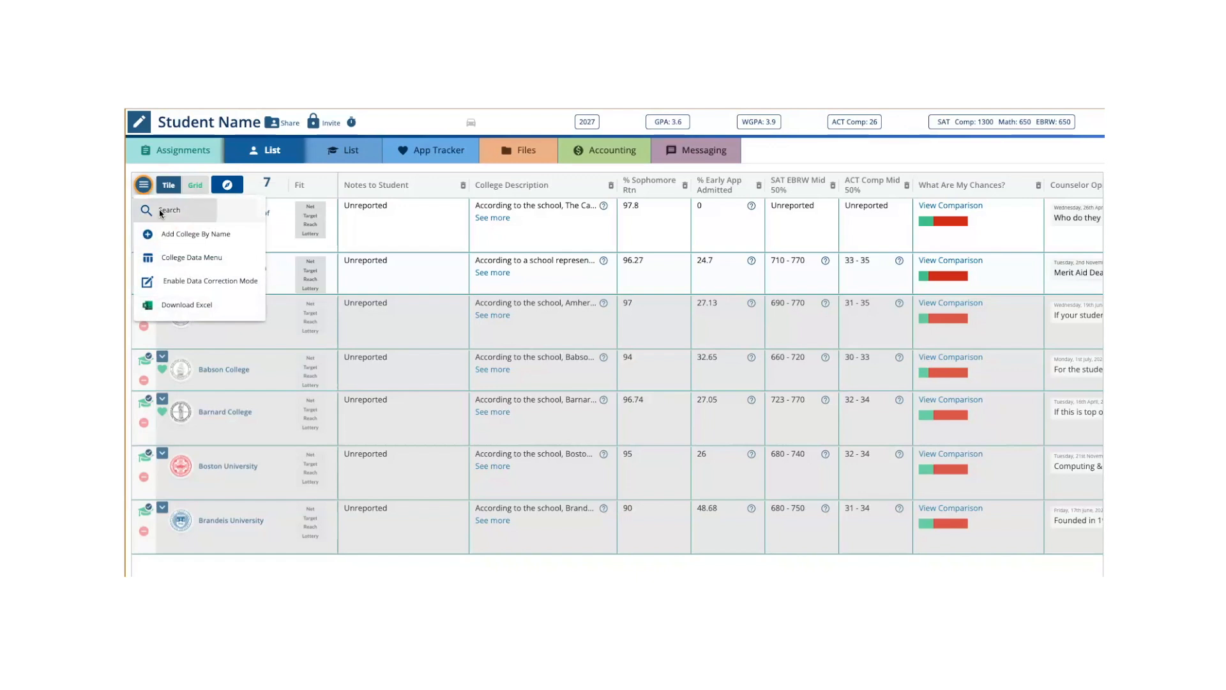
left_click(159, 210)
left_click(307, 154)
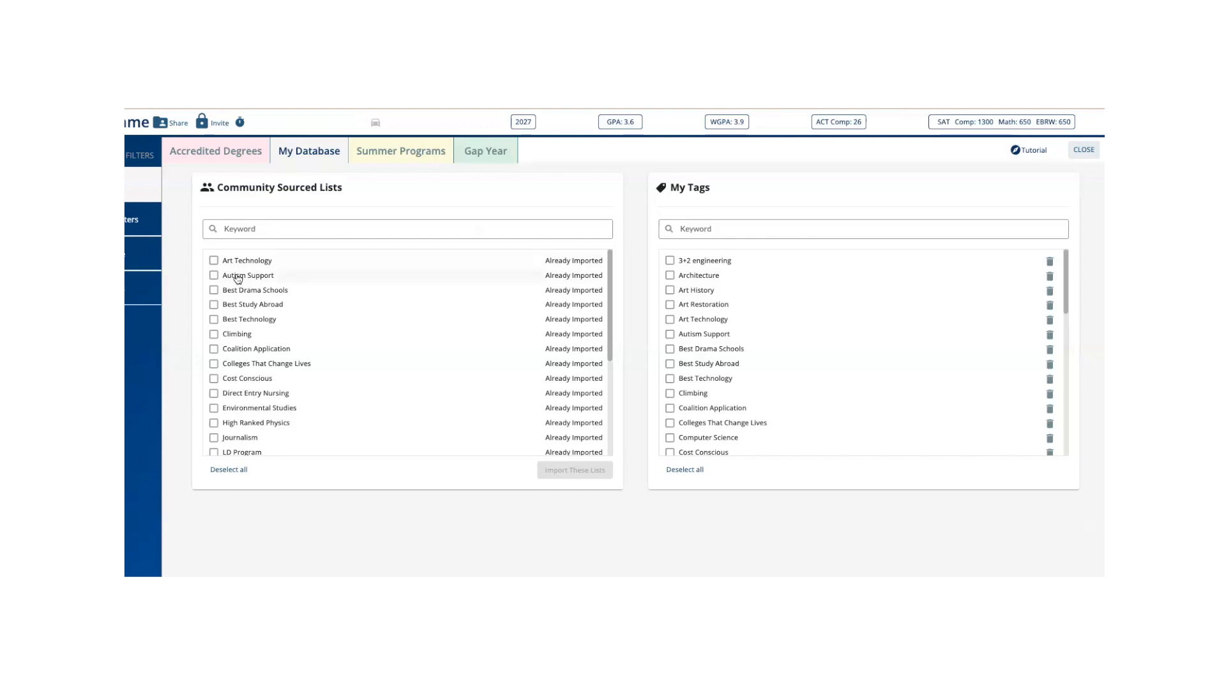
left_click(214, 260)
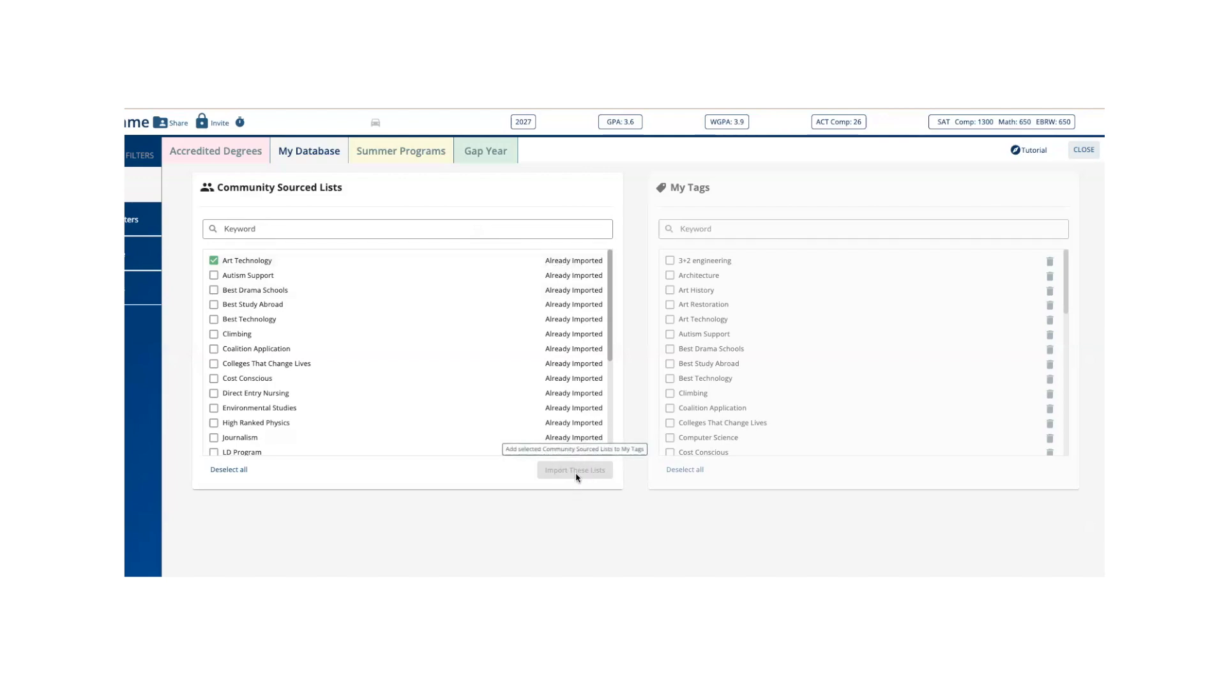
left_click(214, 261)
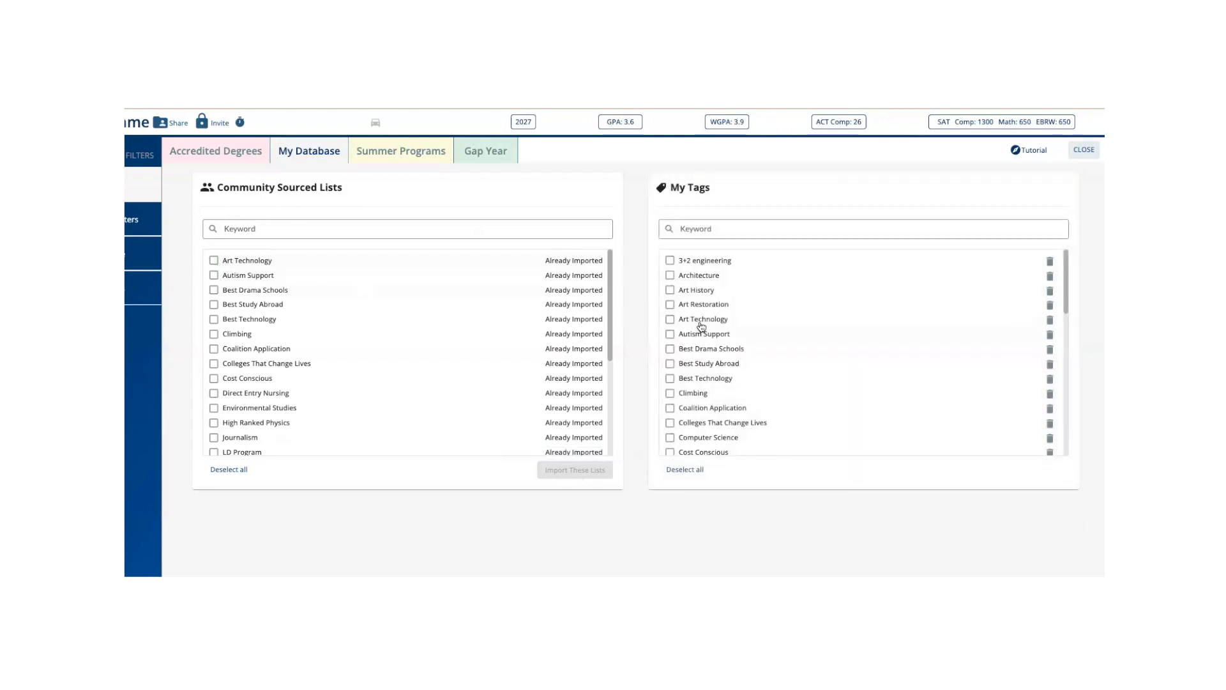
left_click(670, 320)
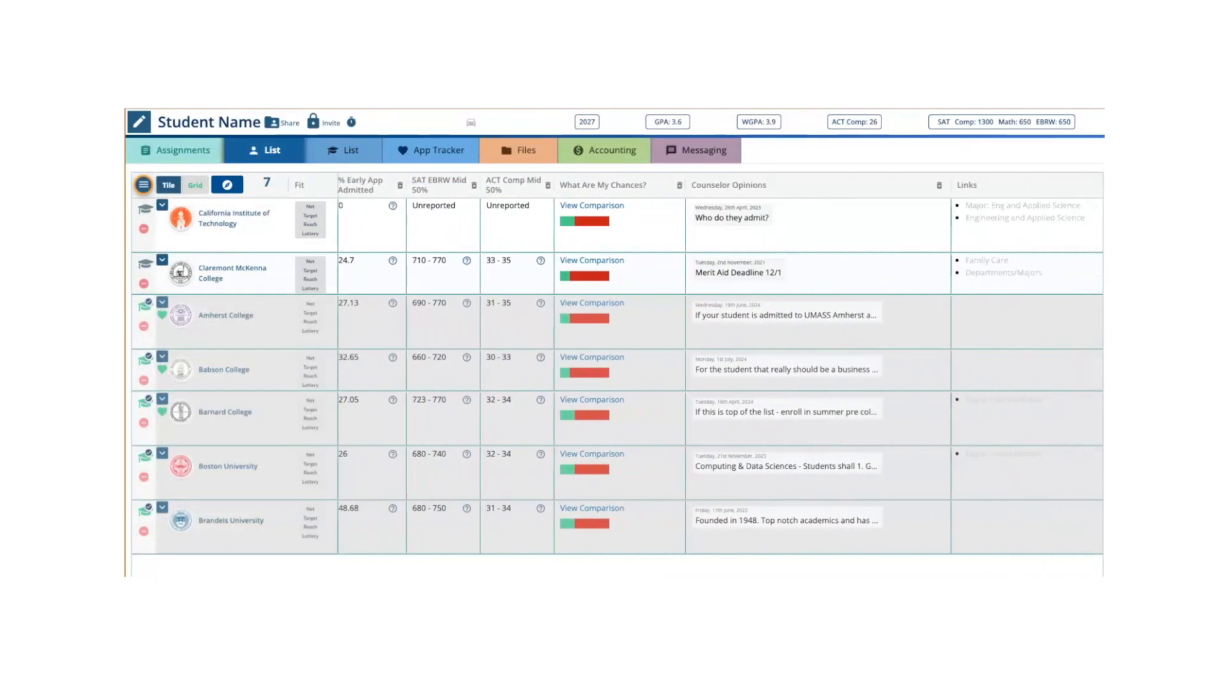
- Expand California Institute of Technology's tags and look up tag suggestions for "LD" and "art", without adding a tag
scroll(895, 221, "right", 5)
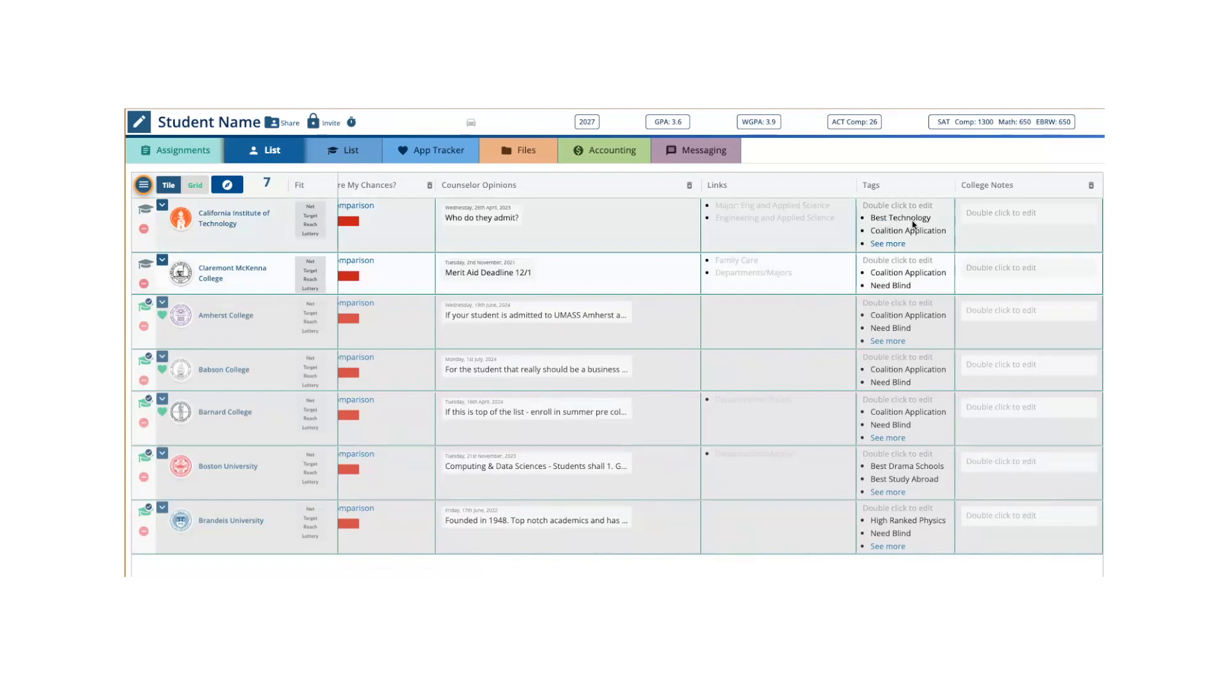
left_click(897, 244)
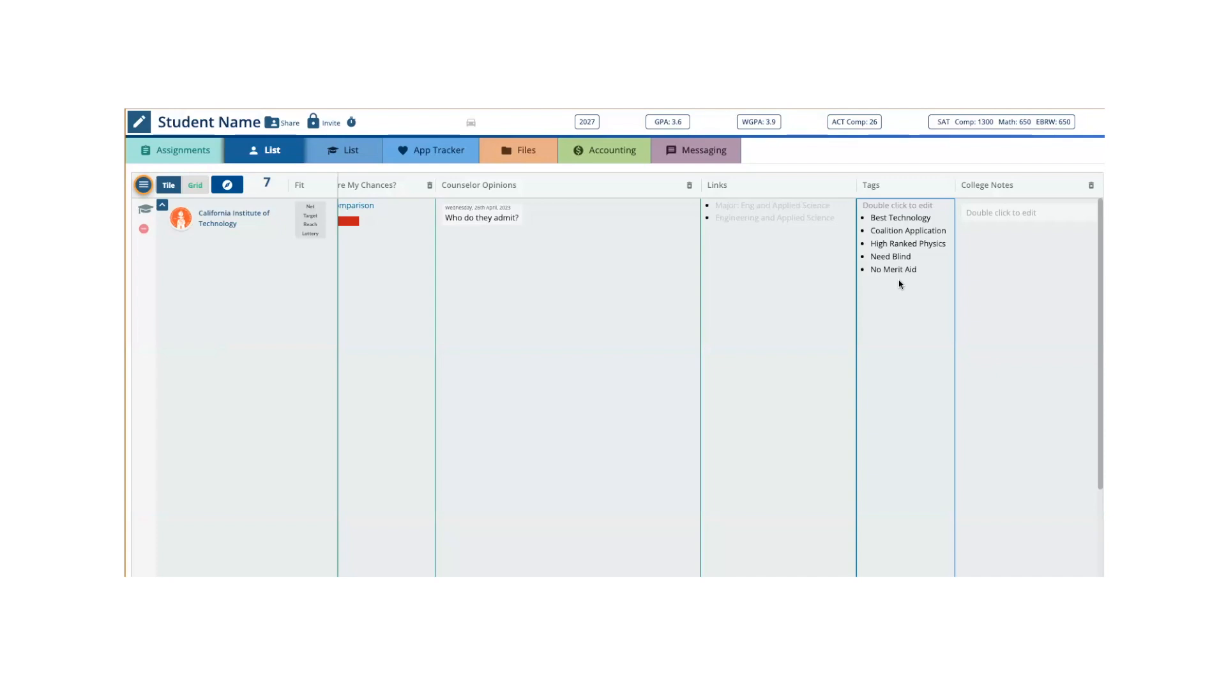
double_click(897, 289)
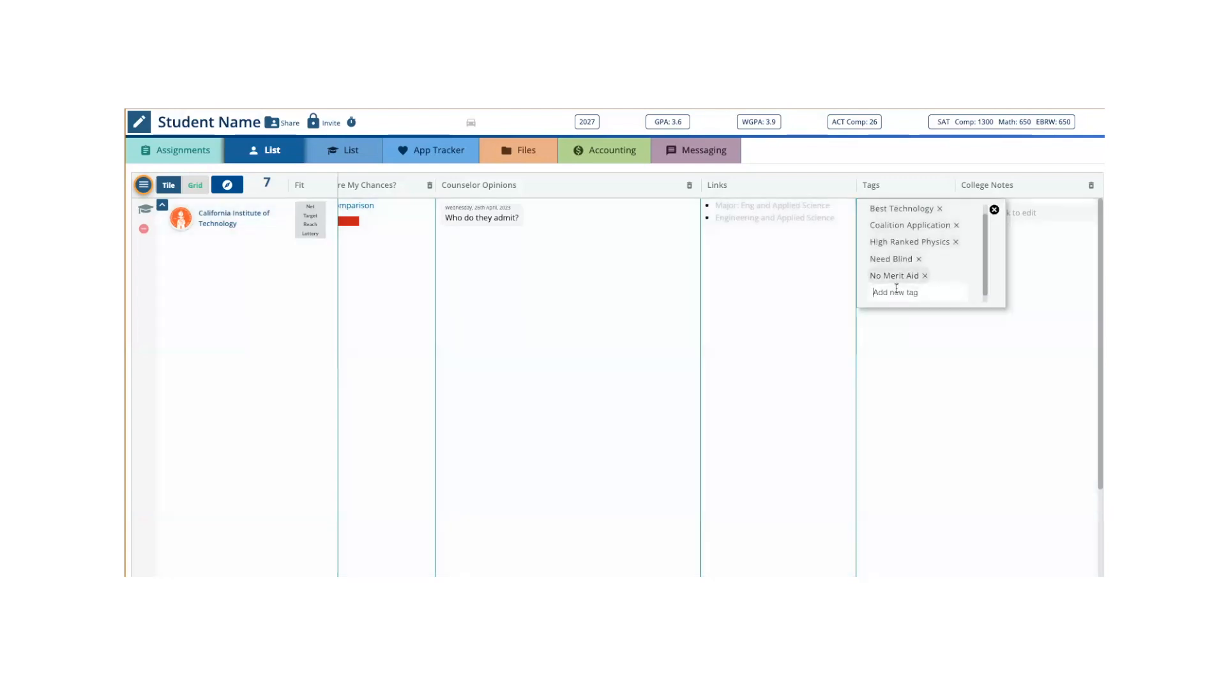
type("LD")
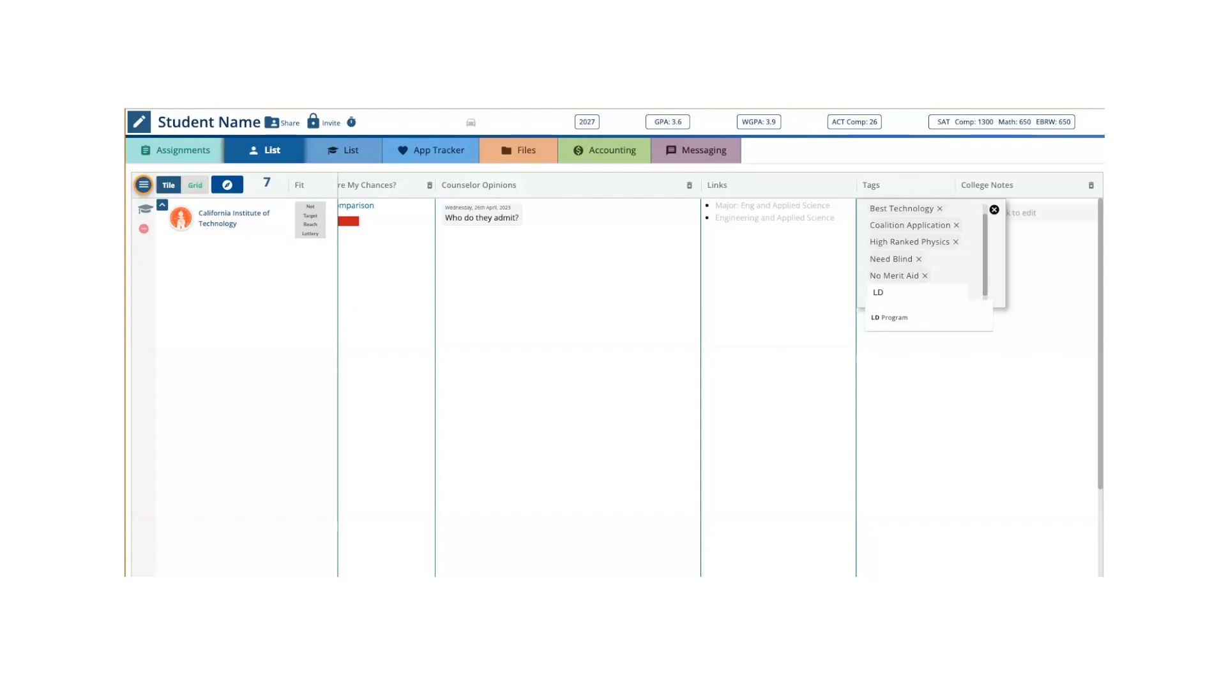
key("BackSpace")
key("BackSpace")
type("art")
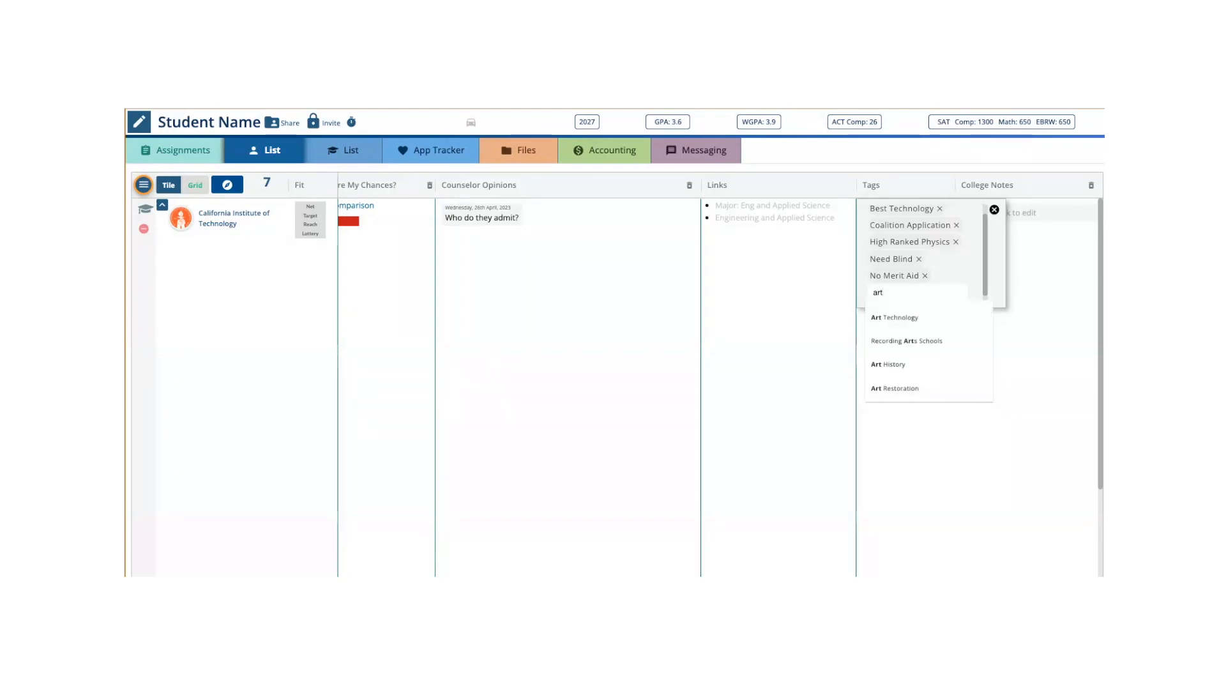
key("BackSpace")
key("BackSpace")
key("BackSpace")
key("Escape")
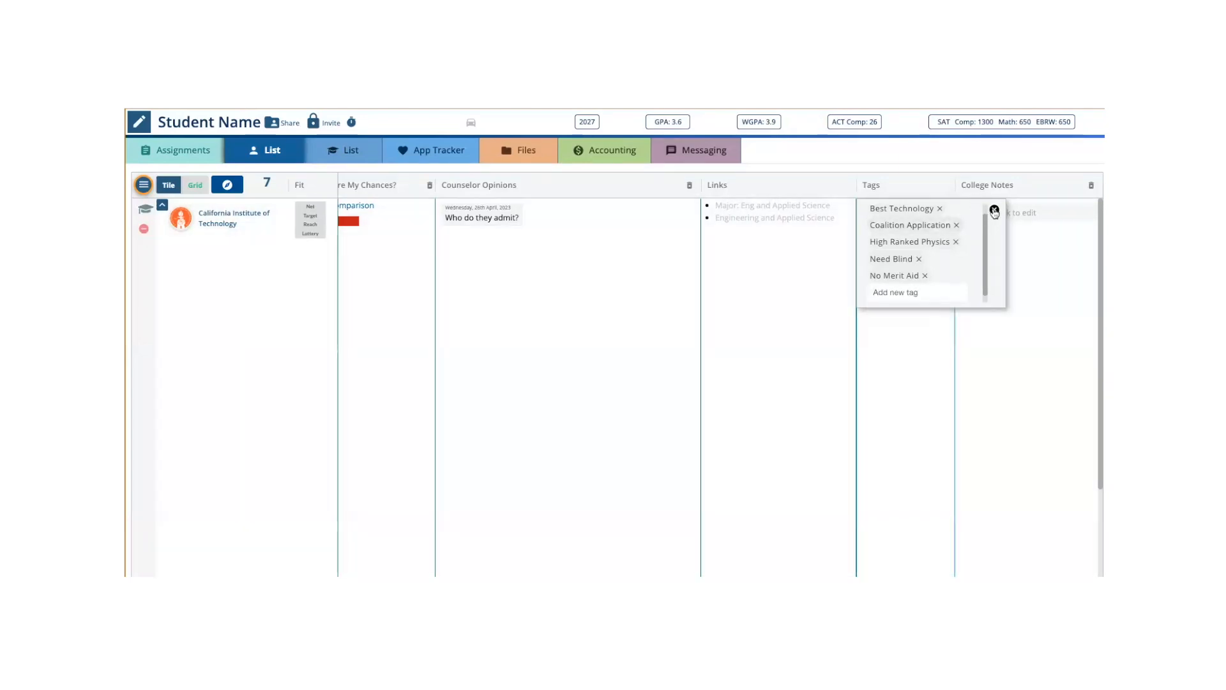
left_click(994, 211)
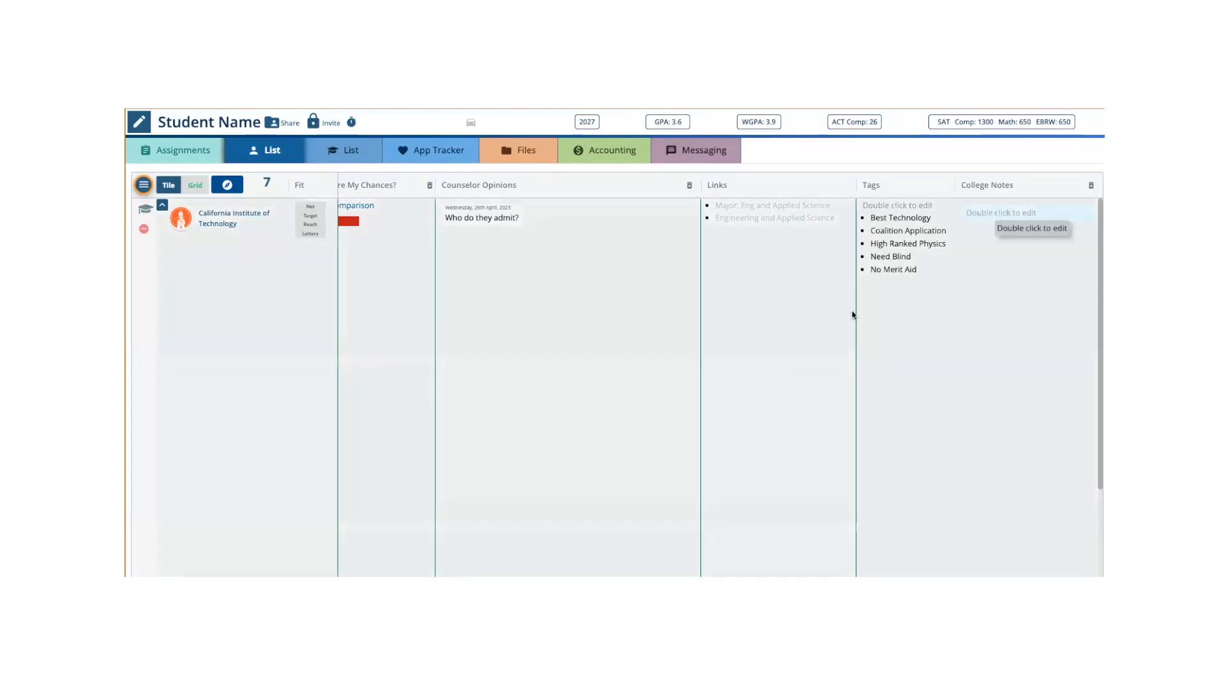
left_click(163, 207)
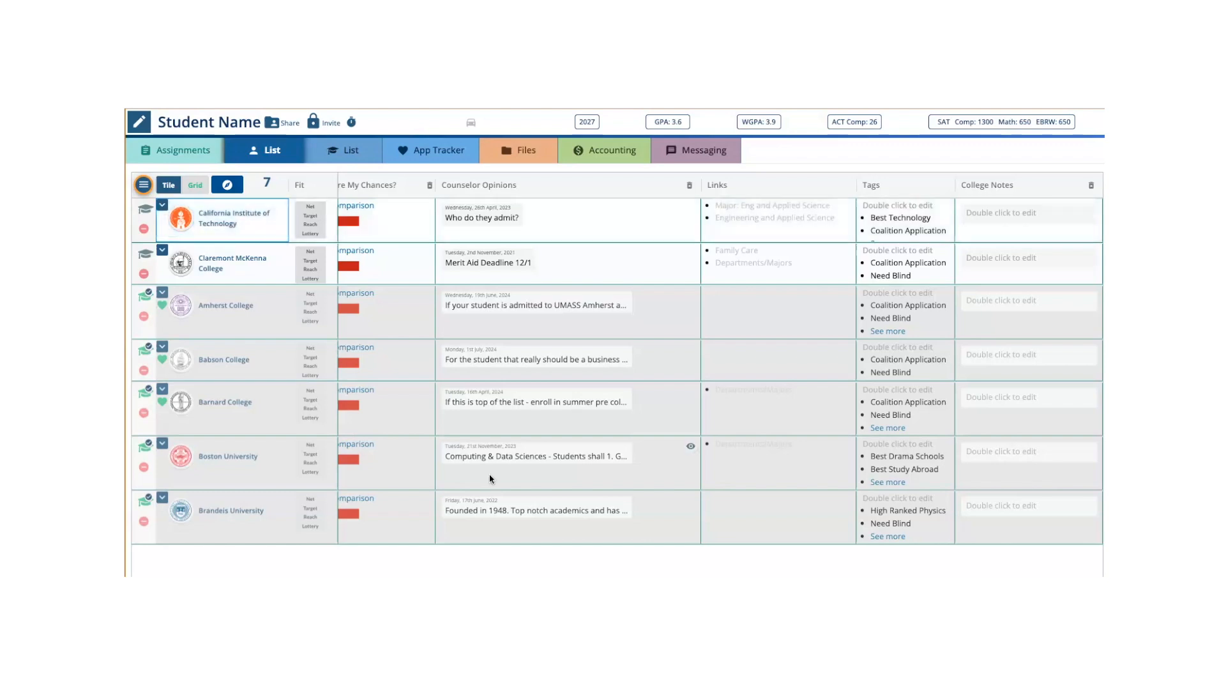
- Select the 3+2 engineering, Architecture and Art History tags in My Database, clear the selection and return to the college List
scroll(721, 362, "left", 1)
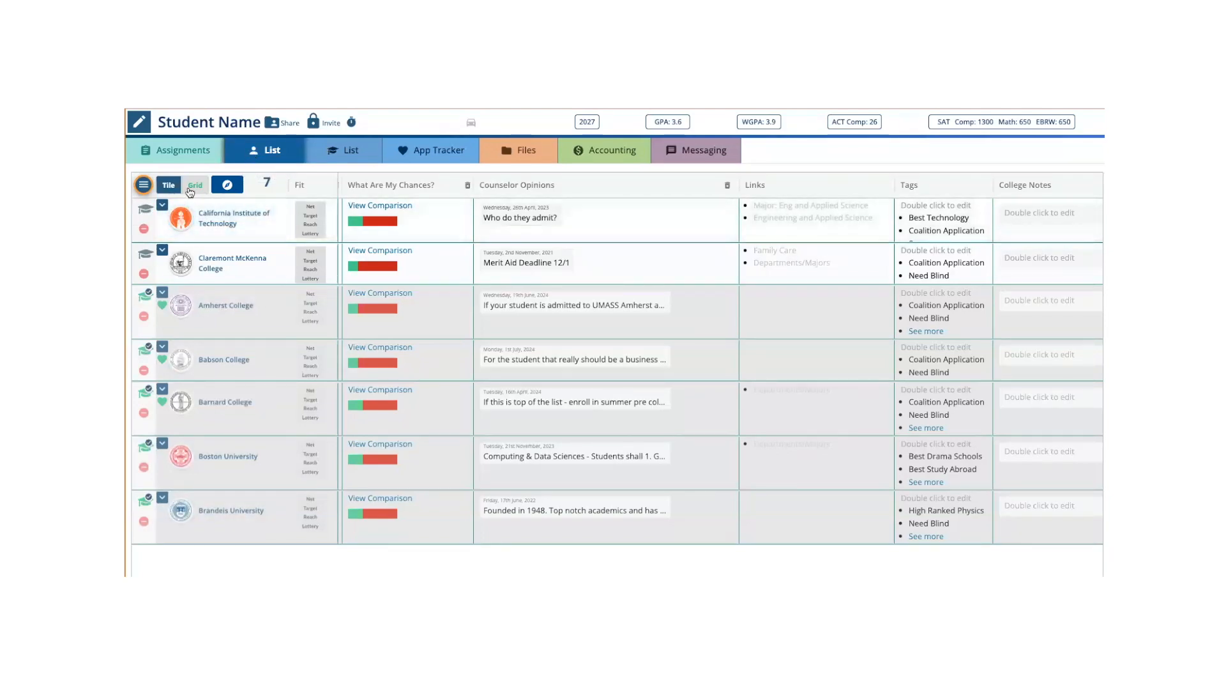
left_click(143, 185)
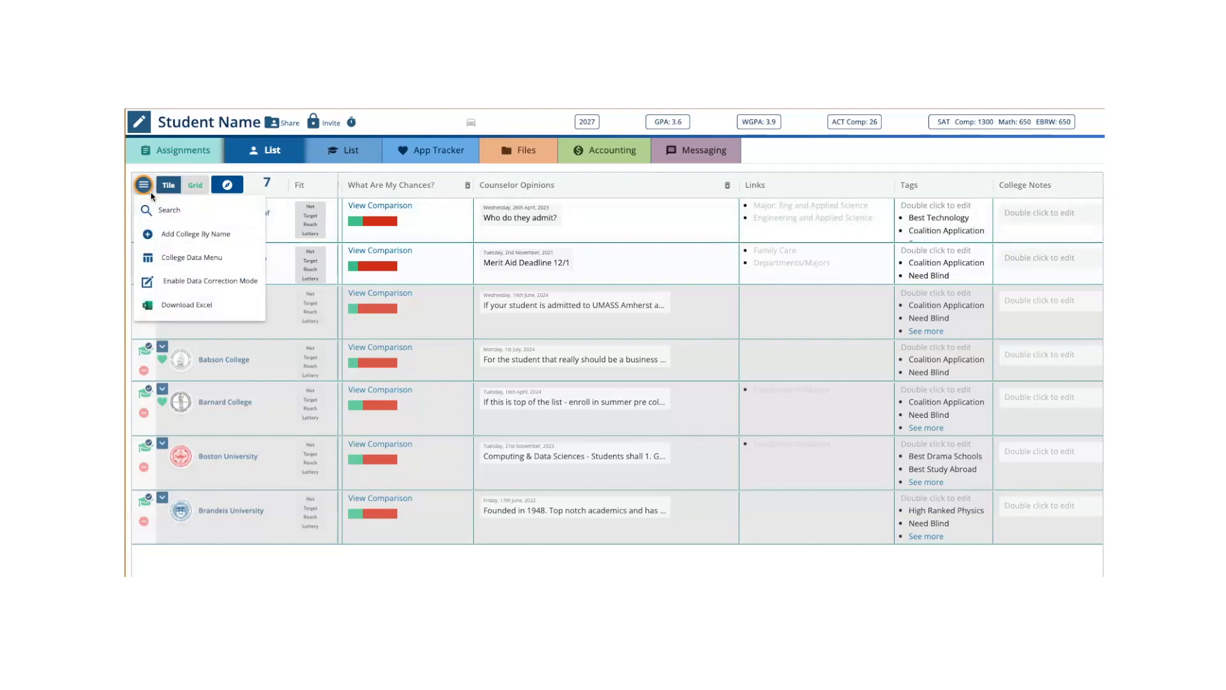
left_click(165, 216)
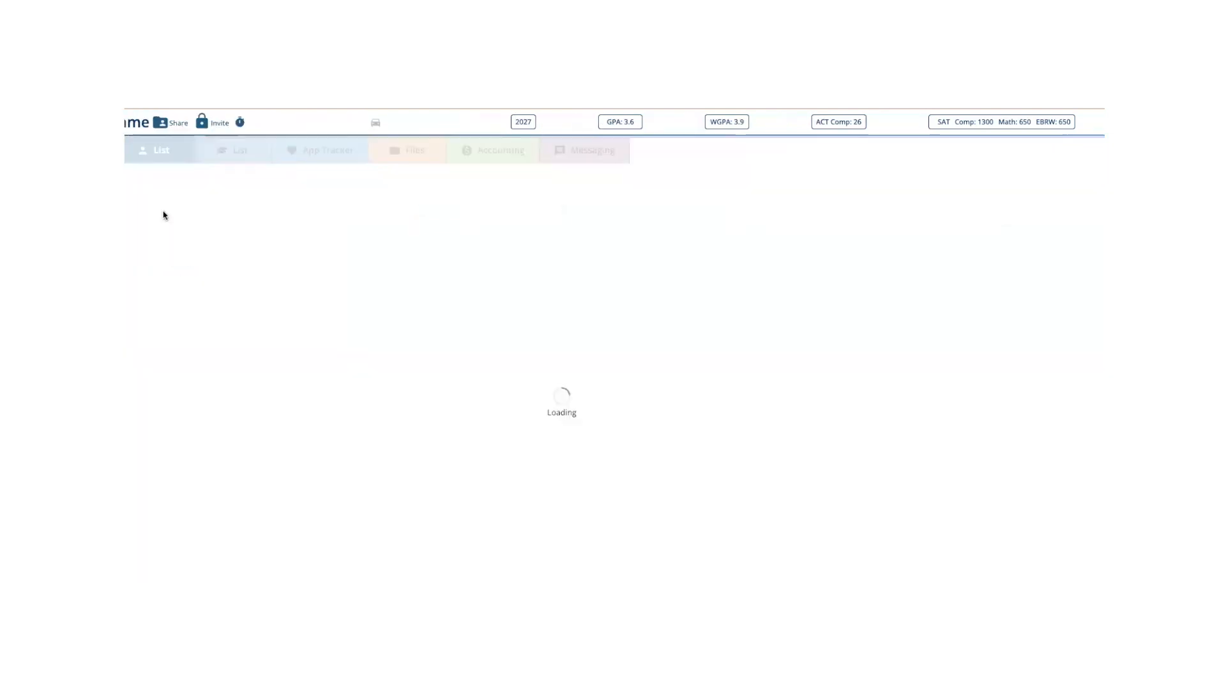
left_click(287, 156)
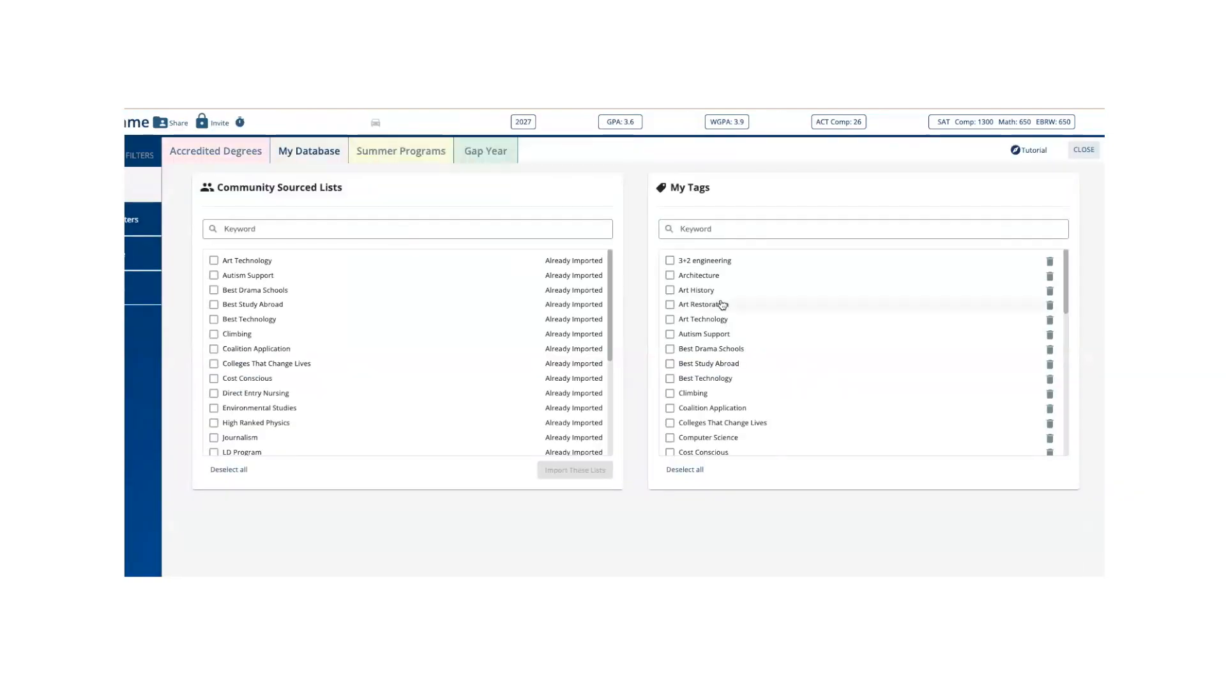
left_click(670, 262)
left_click(670, 275)
left_click(670, 290)
left_click(670, 304)
left_click(670, 305)
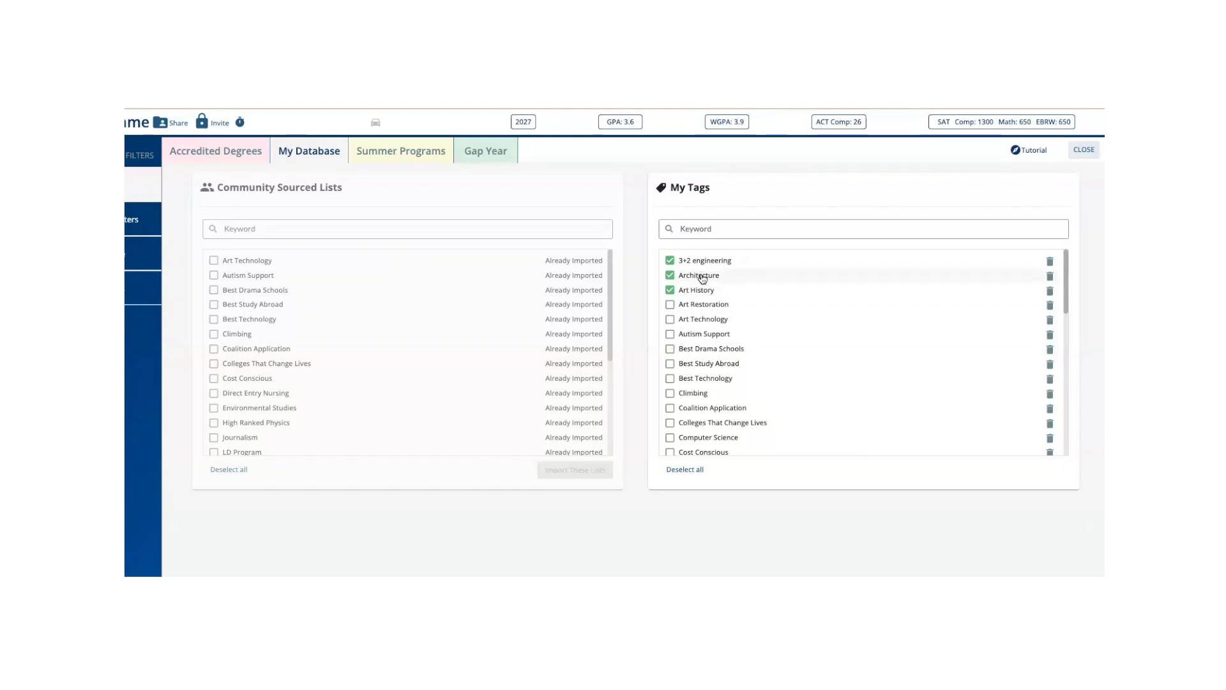
left_click(670, 261)
left_click(670, 275)
left_click(670, 290)
left_click(1084, 149)
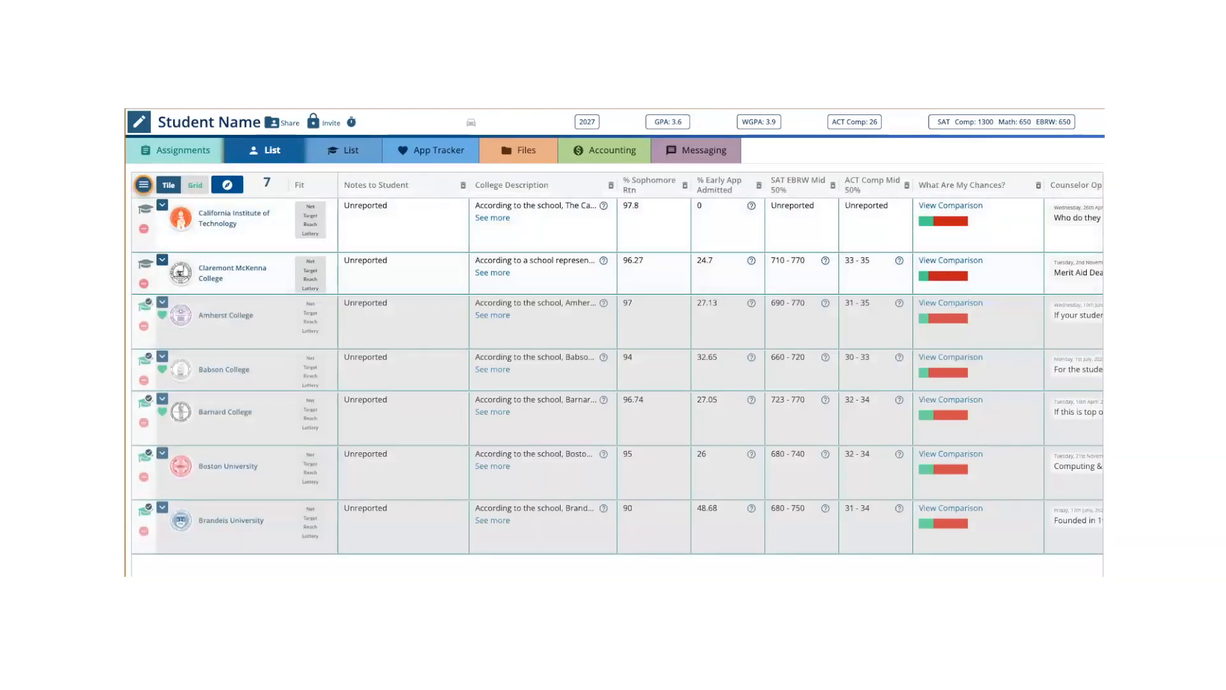
- Review the List's Tags column, view the Community Sourced Lists and My Tags in My Database, and return to the List
scroll(885, 267, "right", 10)
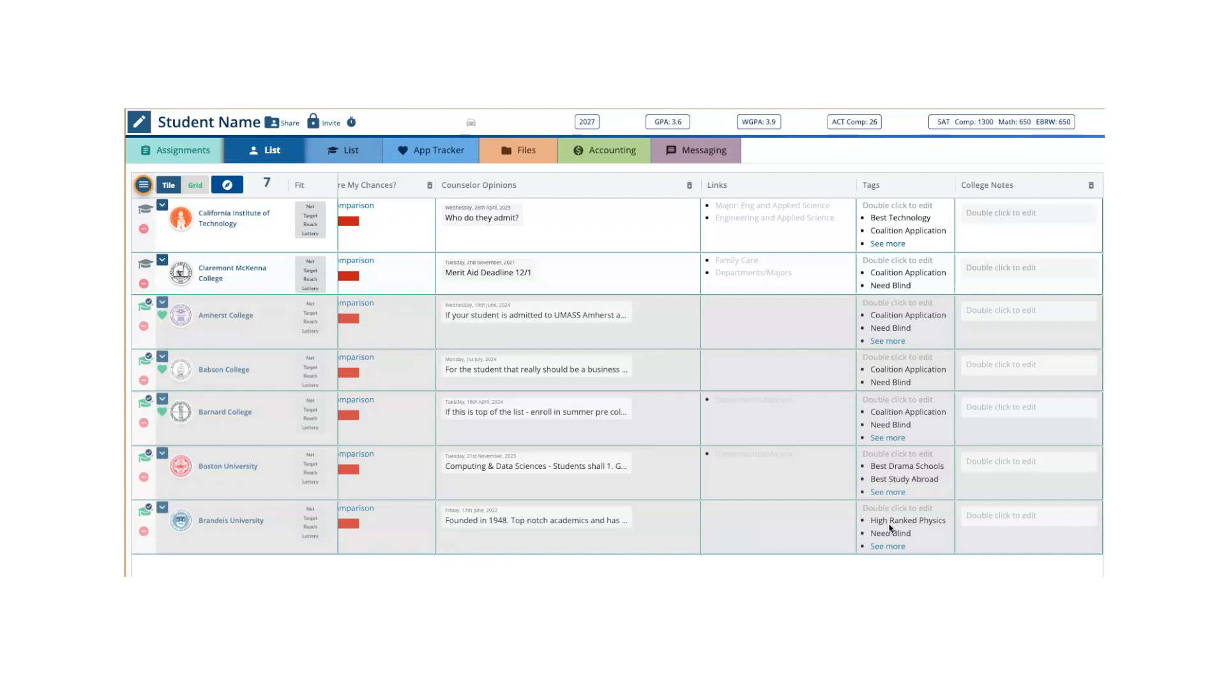
left_click(144, 185)
left_click(169, 208)
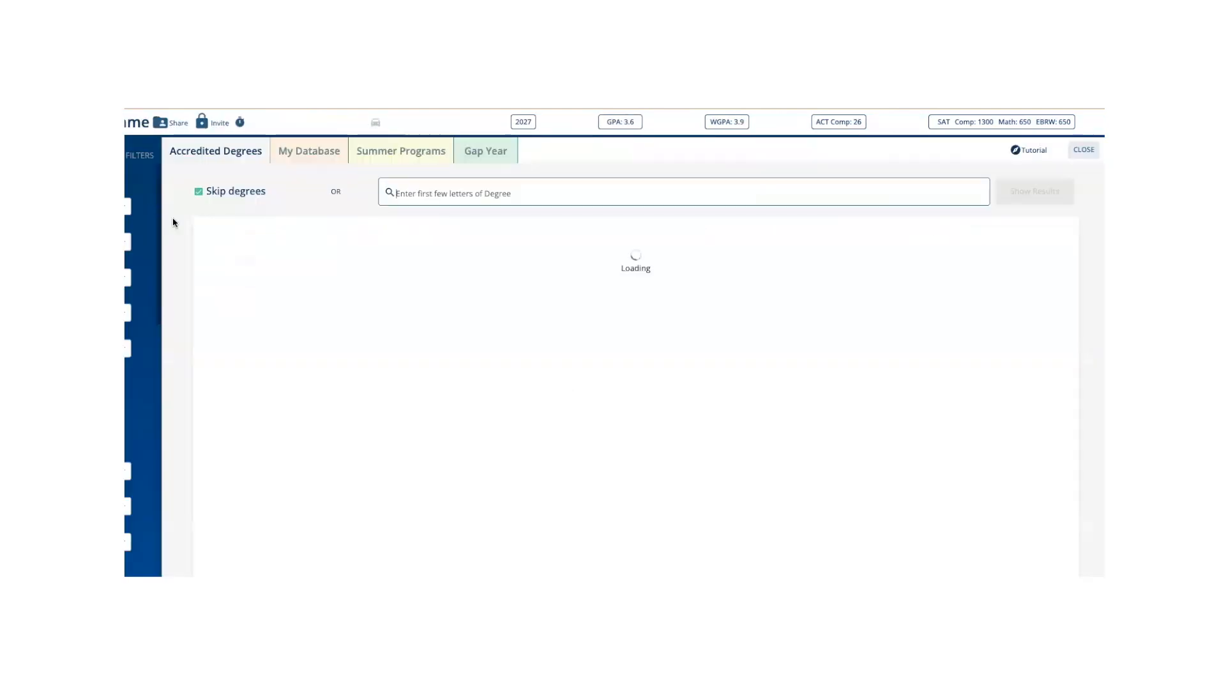
left_click(308, 154)
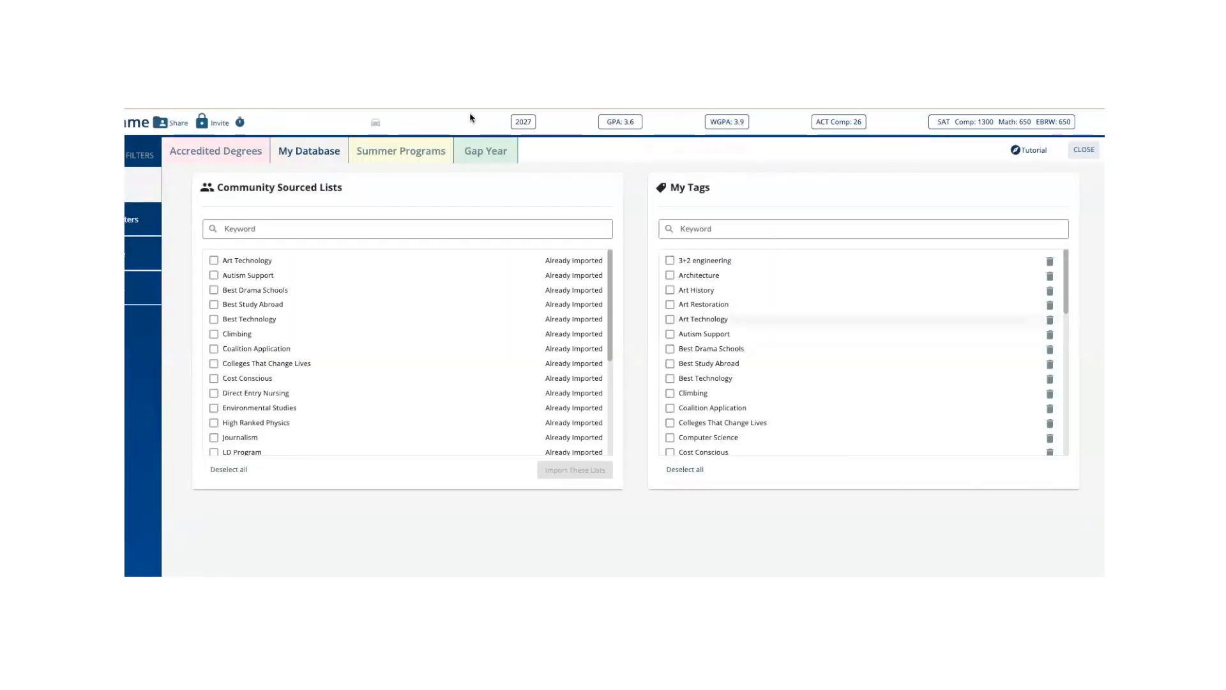
left_click(1083, 152)
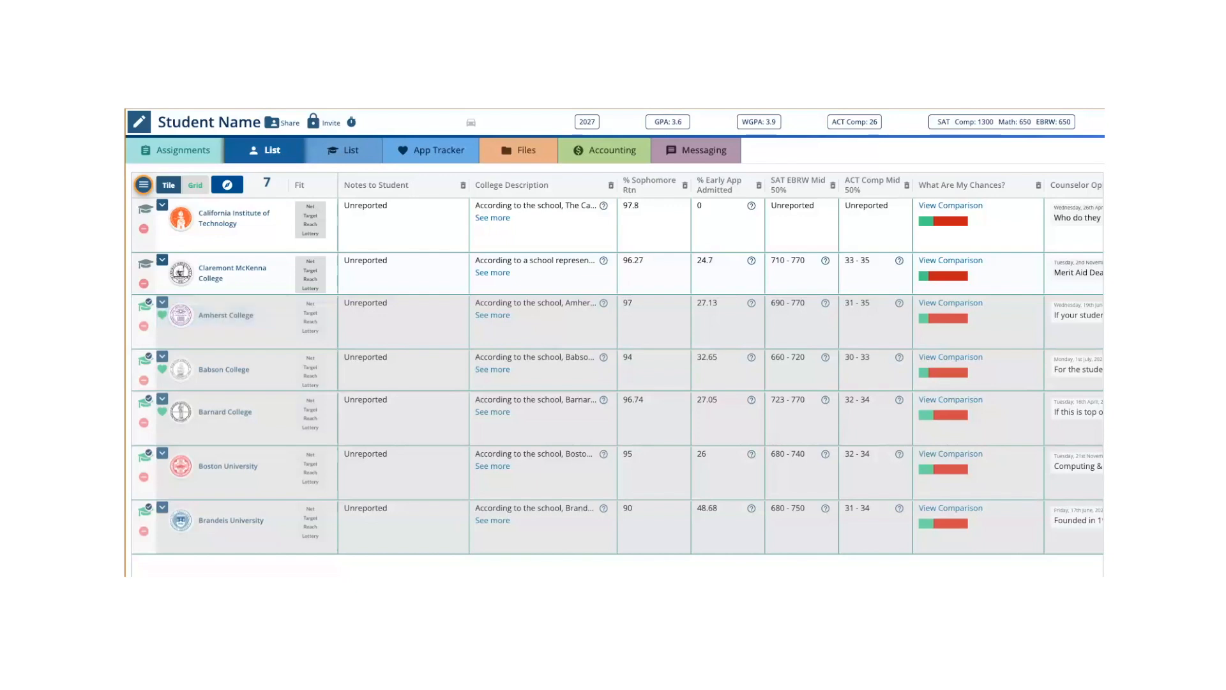
- Make California Institute of Technology's "Engineering and Applied Science" link visible, keeping its Major link hidden
scroll(721, 365, "right", 8)
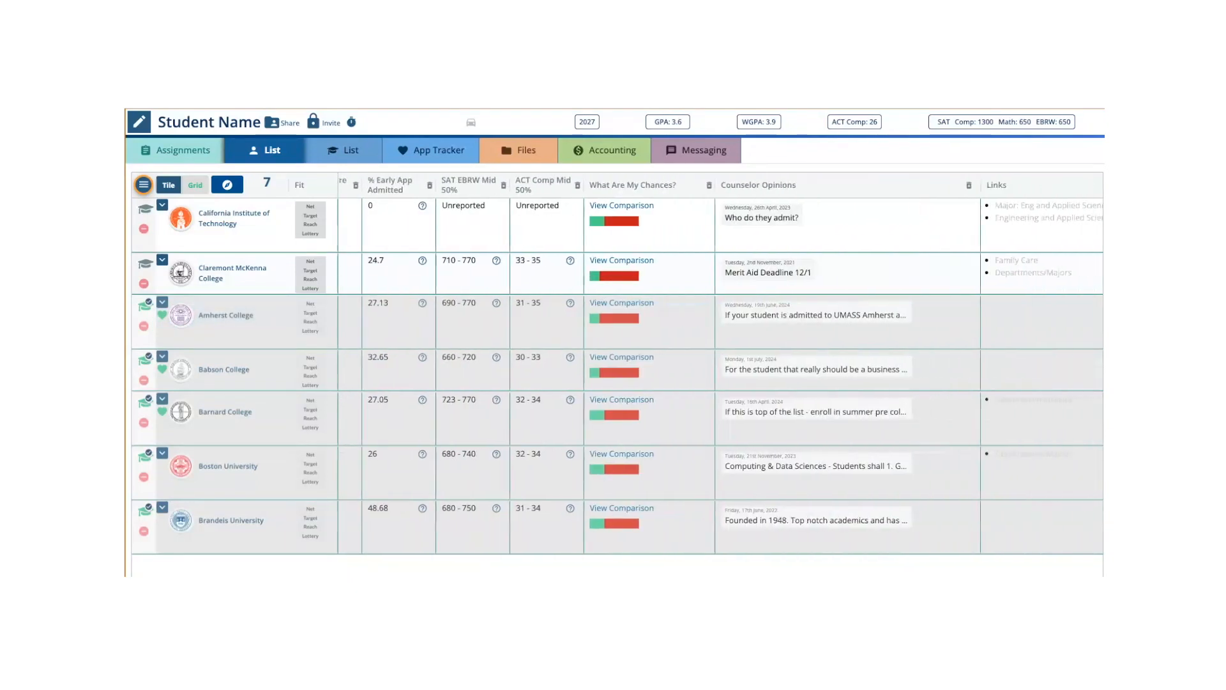
scroll(720, 365, "right", 2)
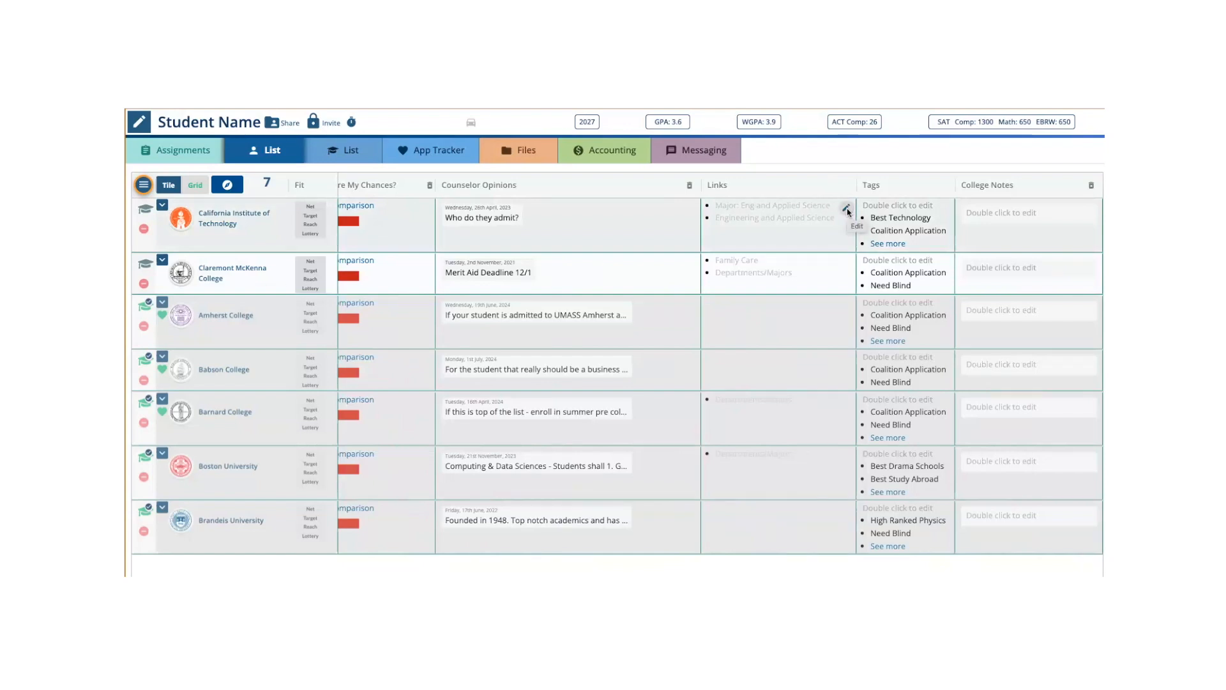
left_click(847, 208)
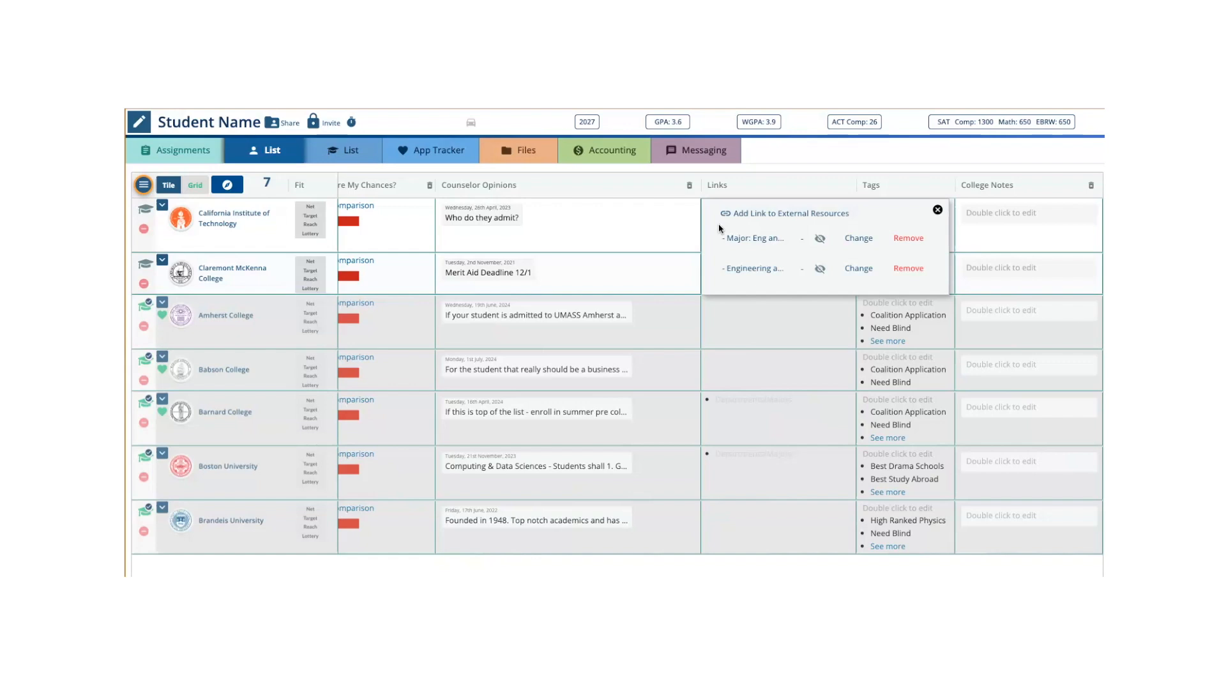
left_click(819, 239)
left_click(820, 268)
left_click(822, 240)
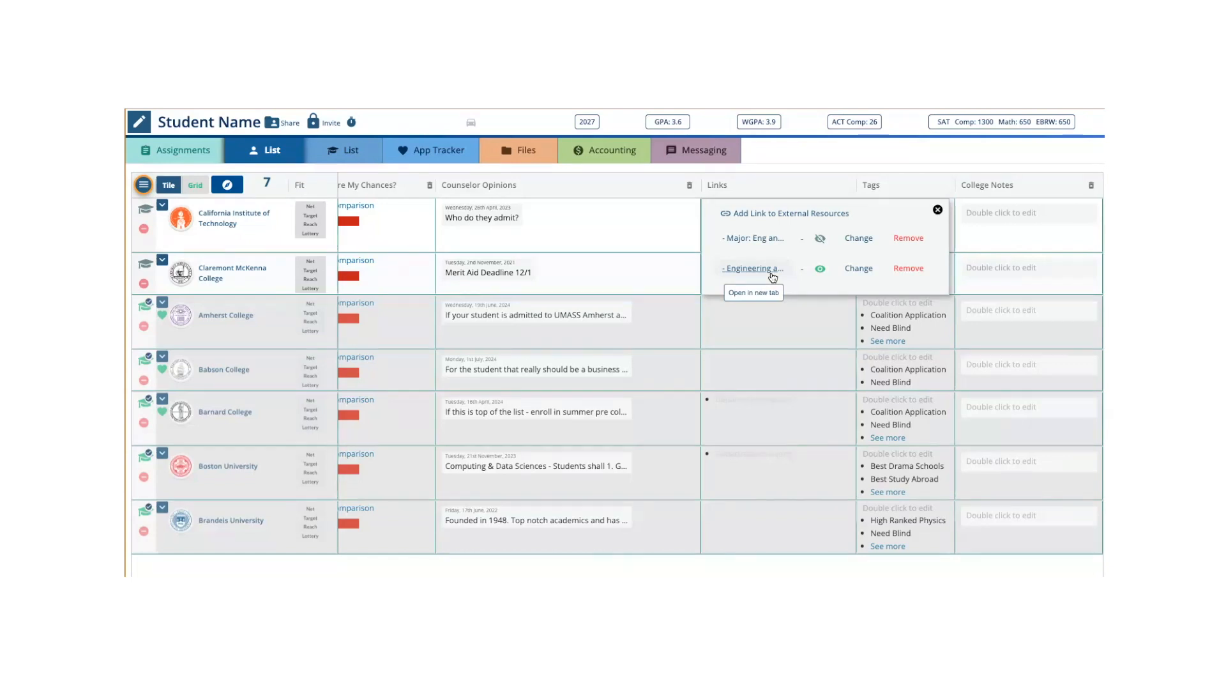
left_click(939, 210)
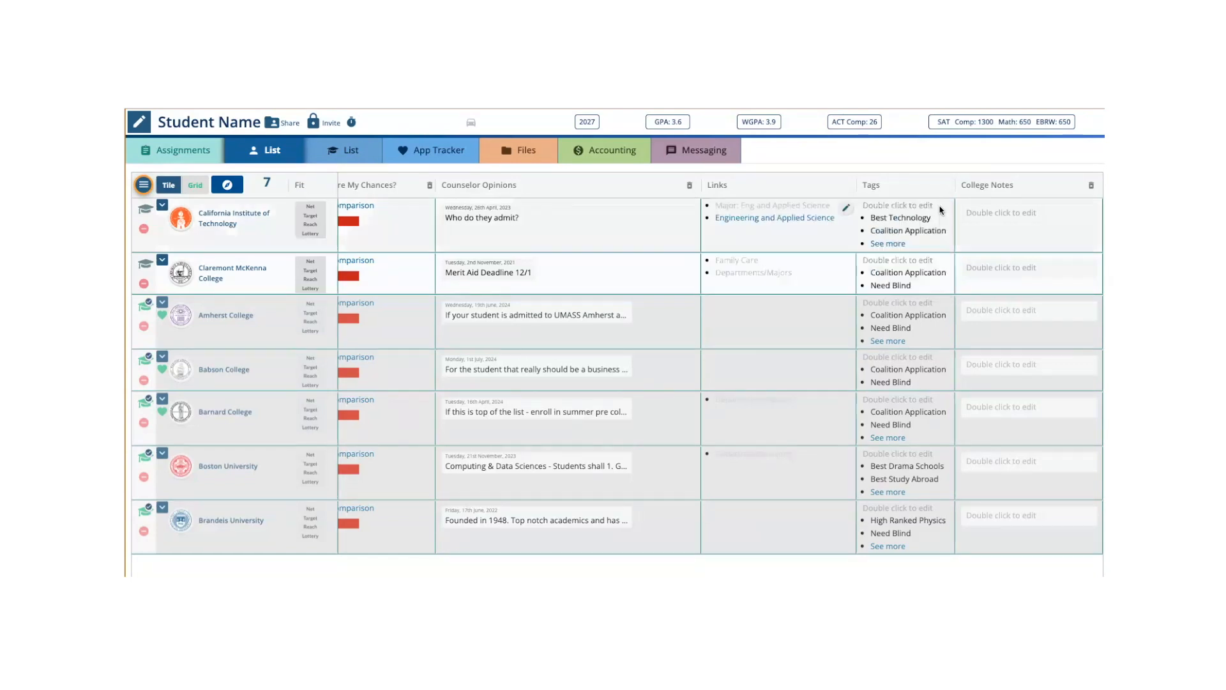
- View California Institute of Technology's College Notes, close them without an entry, and open the college search
double_click(1018, 216)
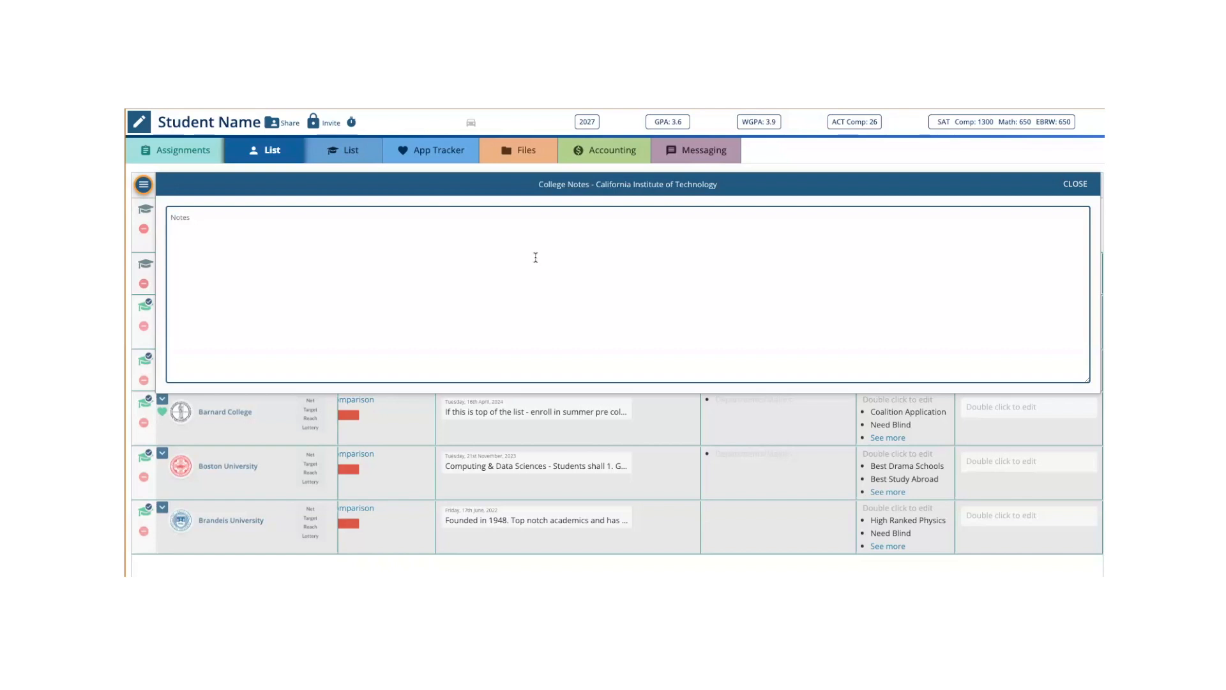
left_click(1079, 186)
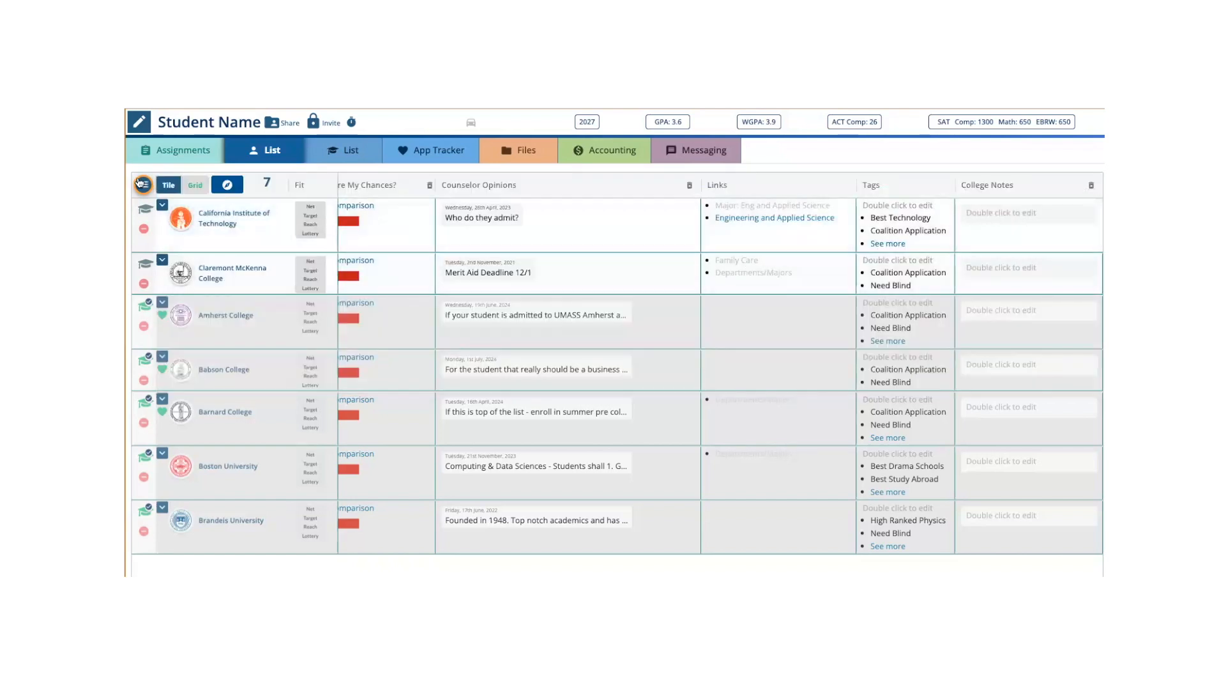
left_click(144, 184)
left_click(157, 211)
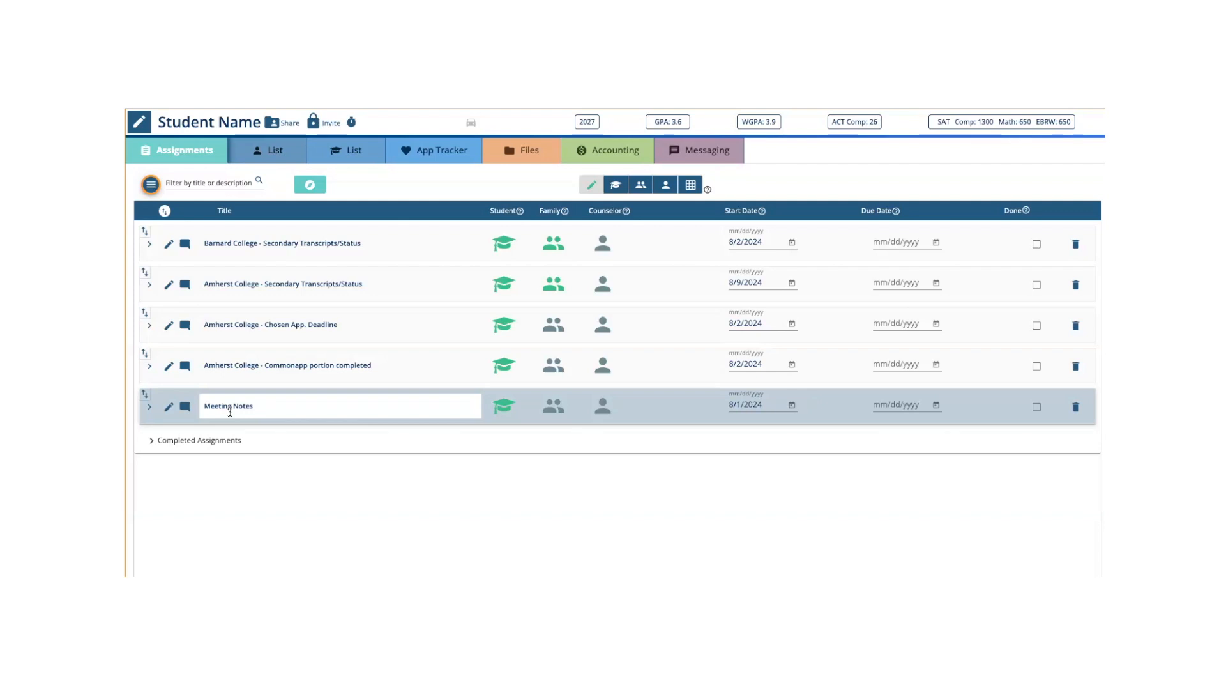
- In Assignments, unassign Meeting Notes from the student and assign it to the counselor
left_click(503, 407)
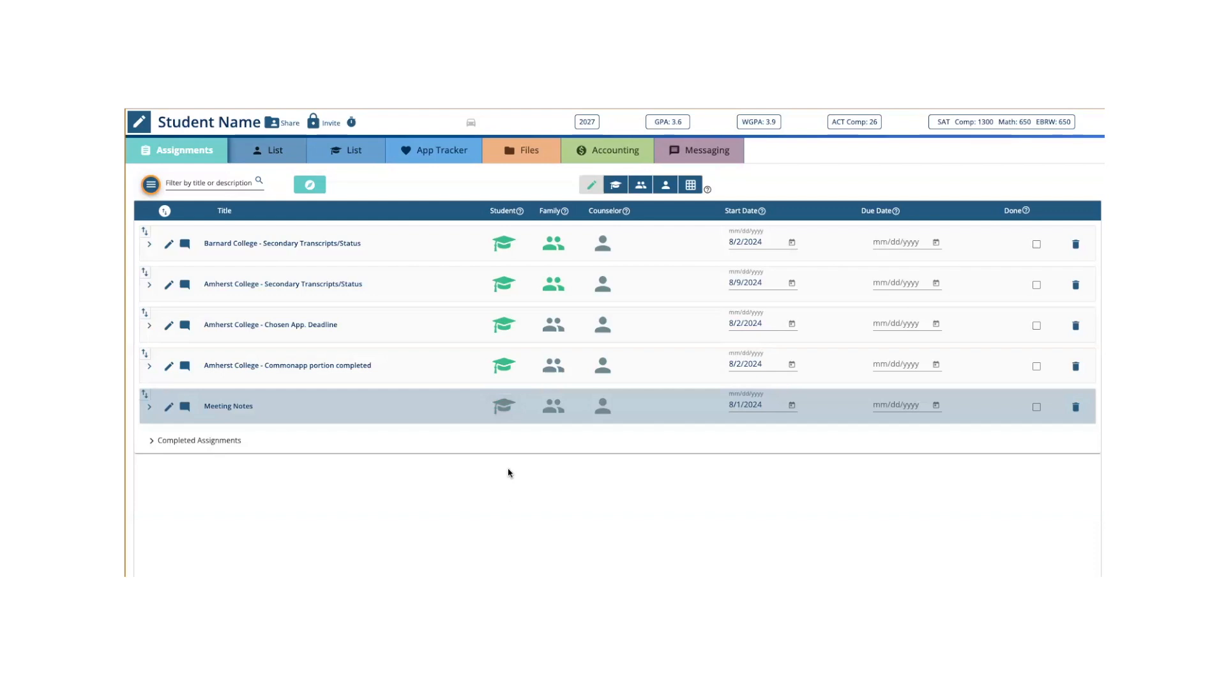
left_click(594, 415)
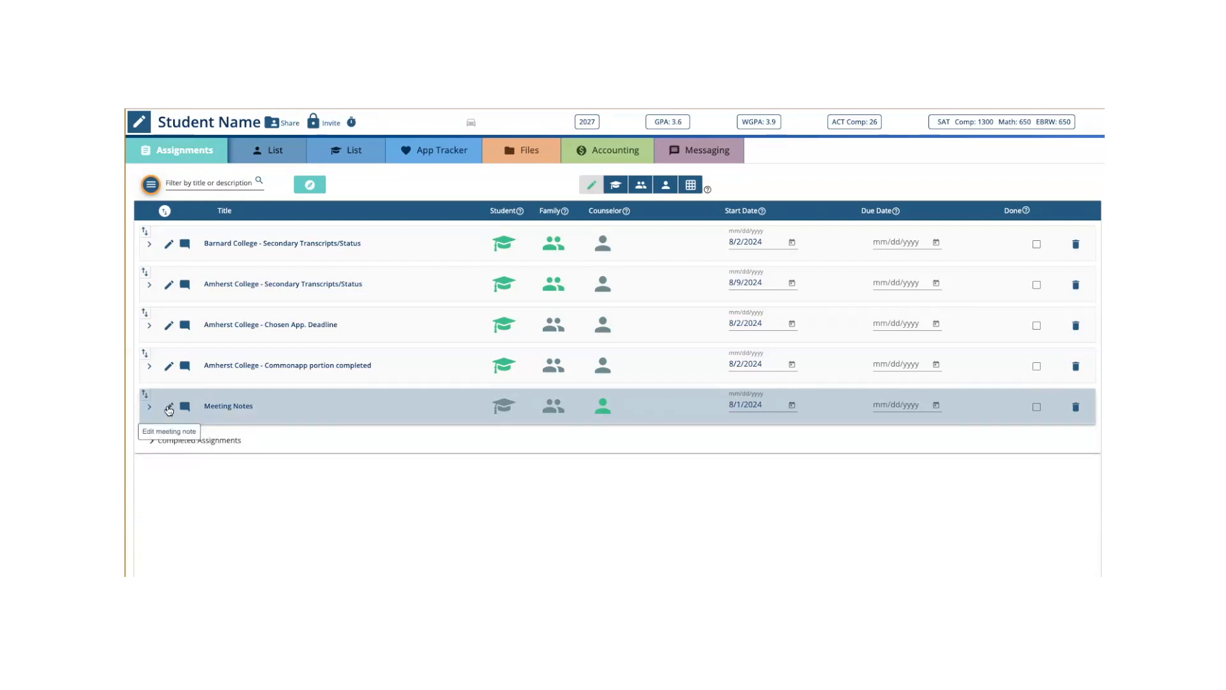
- View the Confidential Meeting Notes field of the Meeting Notes assignment and close the note without an entry
left_click(169, 408)
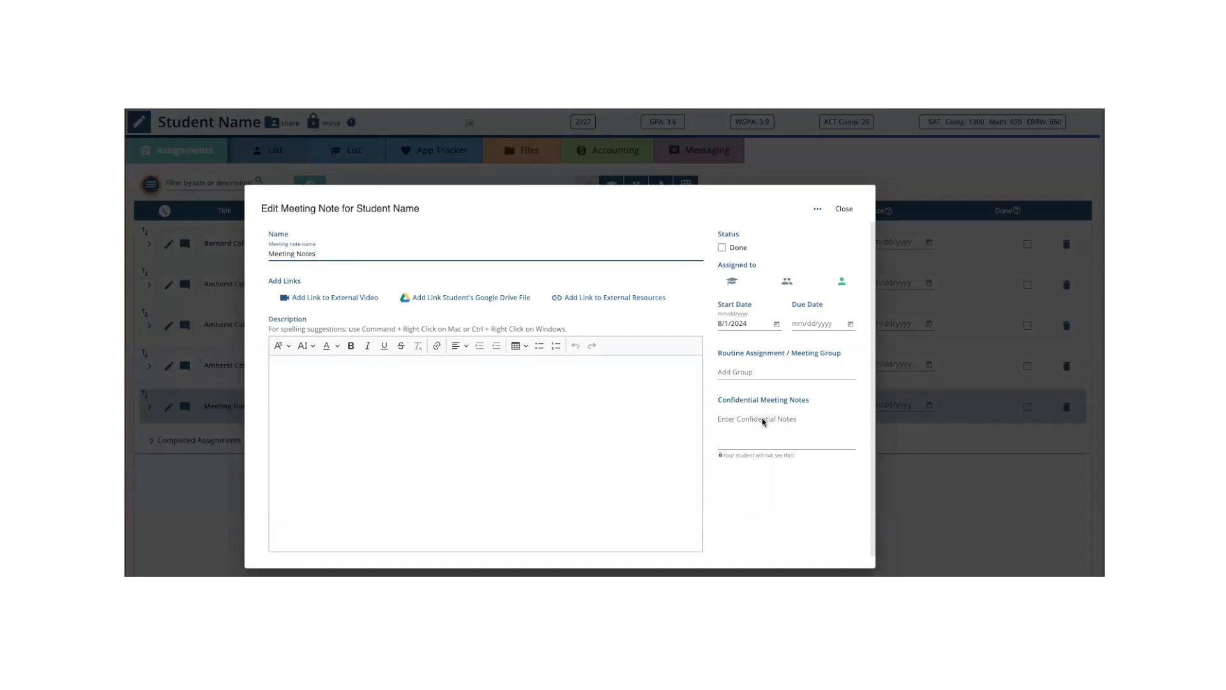
left_click_drag(714, 399, 840, 403)
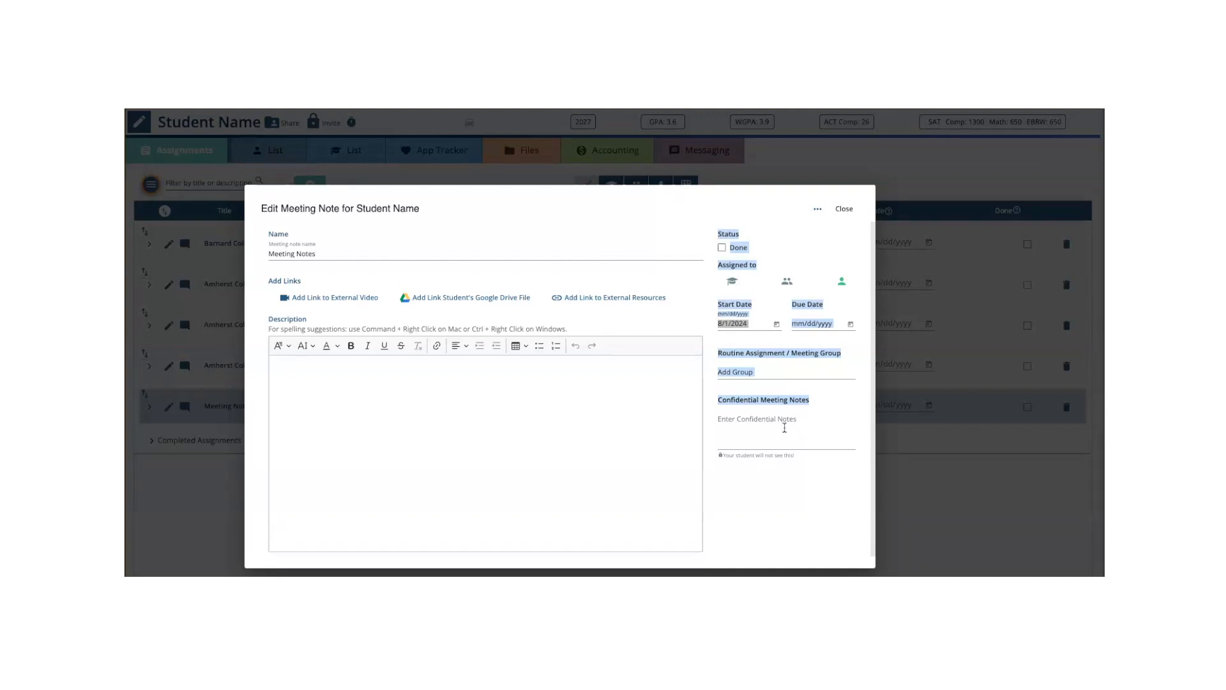
left_click(785, 428)
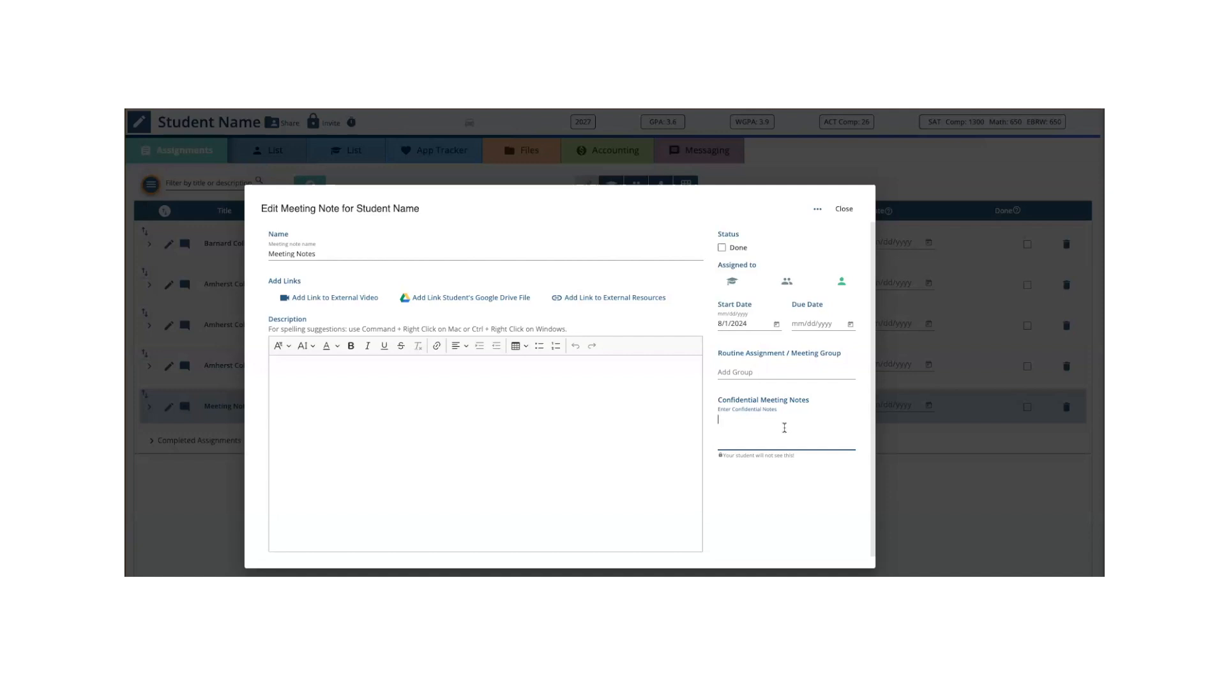
left_click(843, 209)
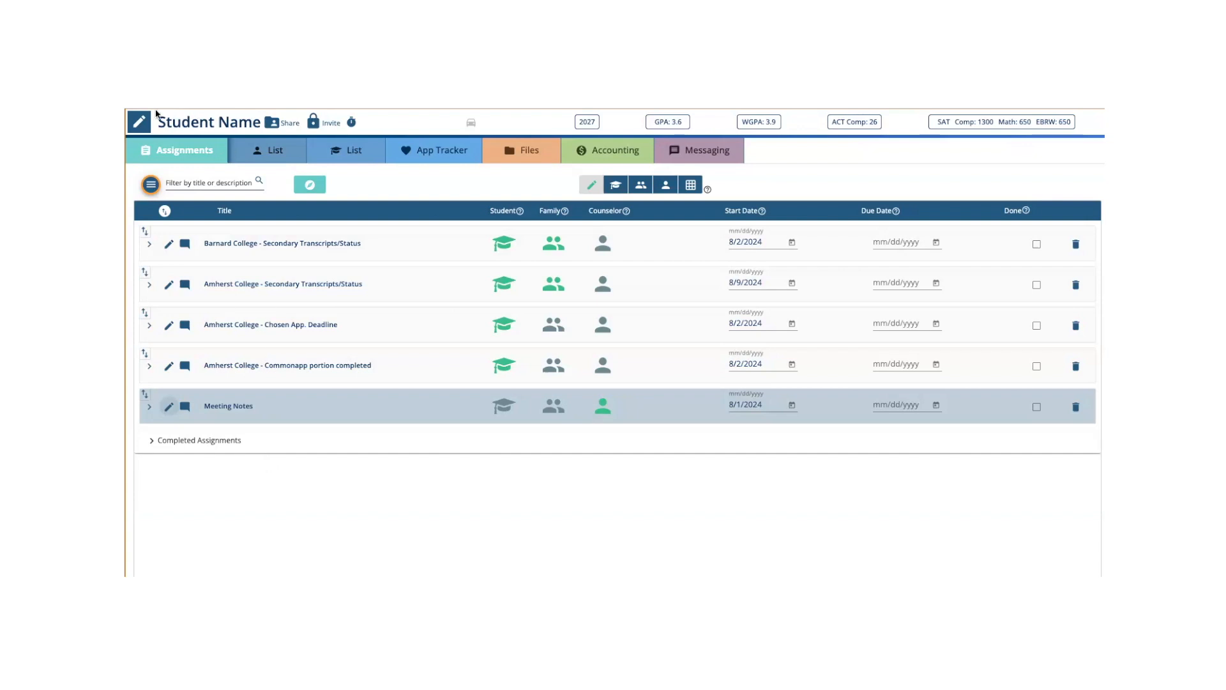
- View the confidential counselor notes field in the profile's Student Information, hide it without an entry, and return to Assignments
left_click(139, 123)
left_click(186, 165)
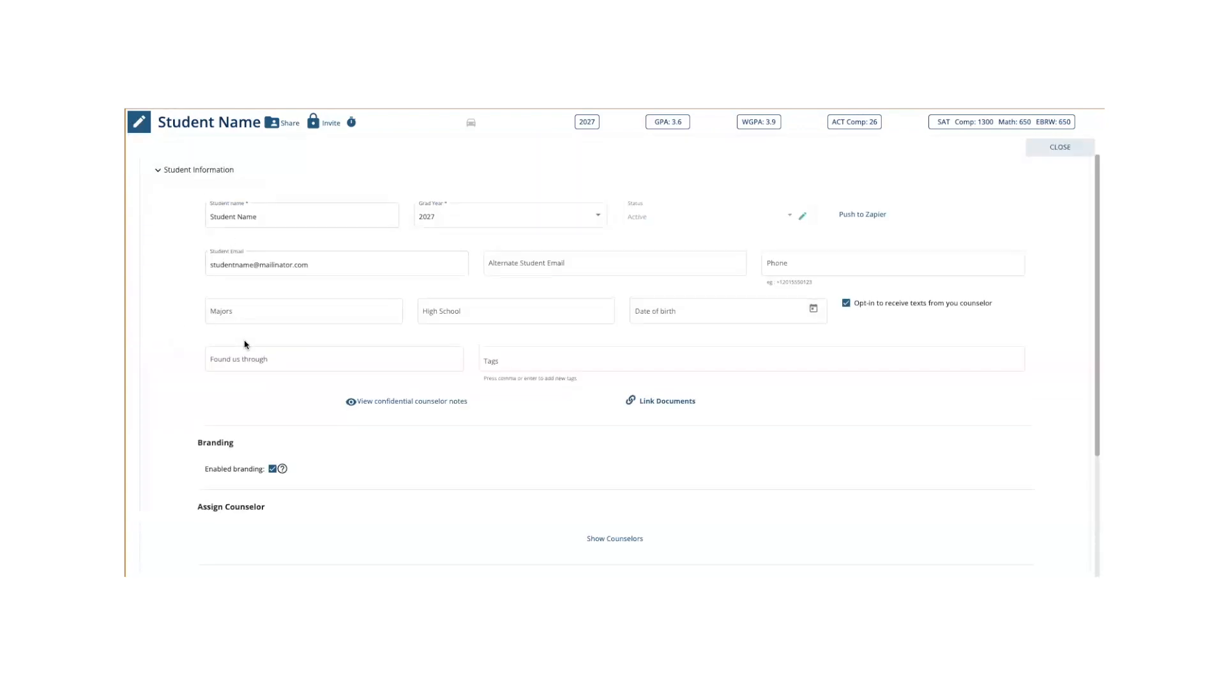
left_click(424, 402)
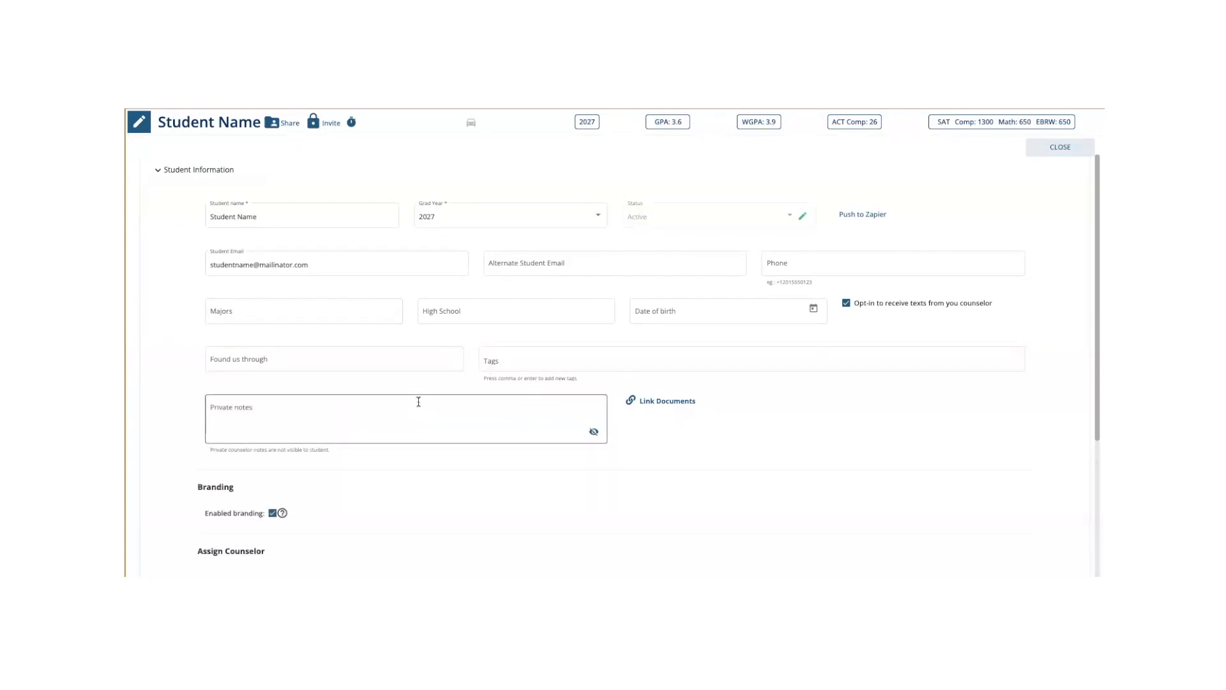
left_click(273, 415)
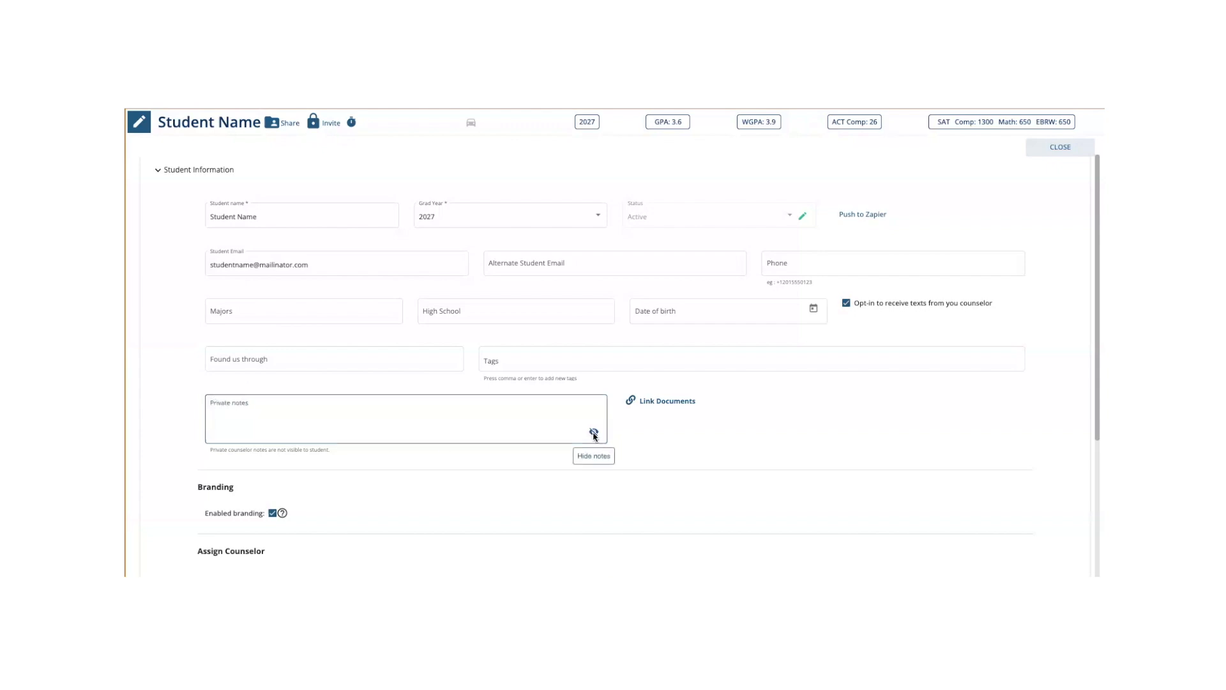
left_click(592, 433)
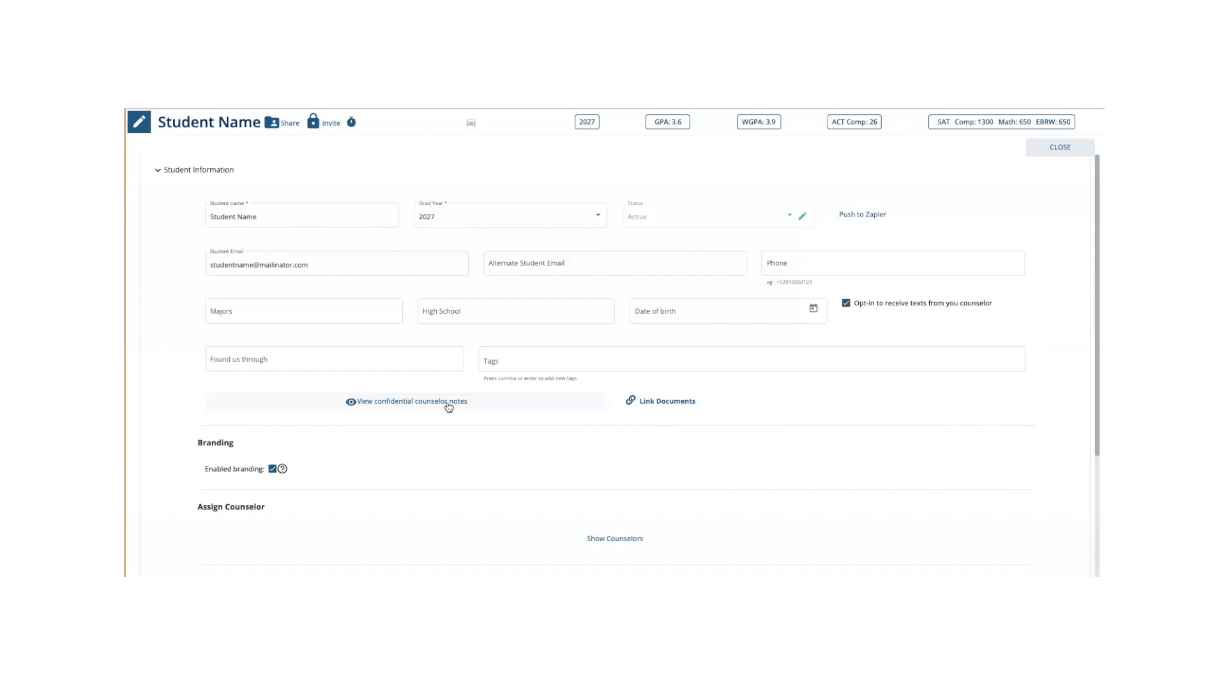
left_click(159, 171)
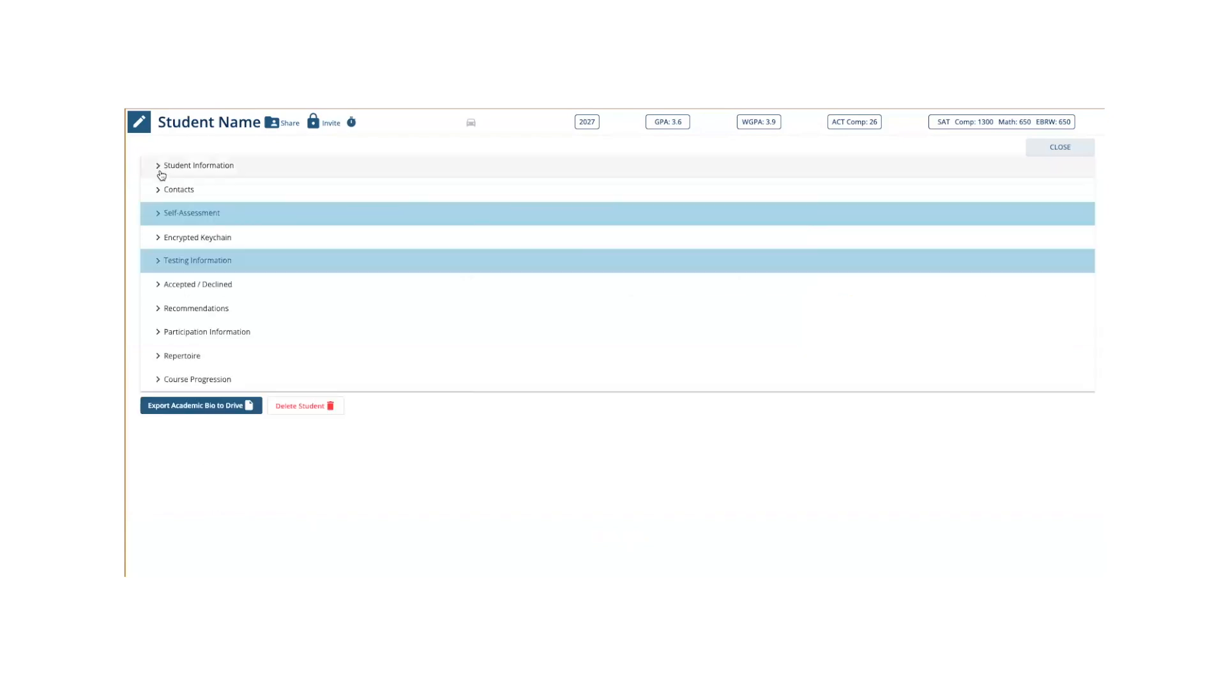
left_click(139, 126)
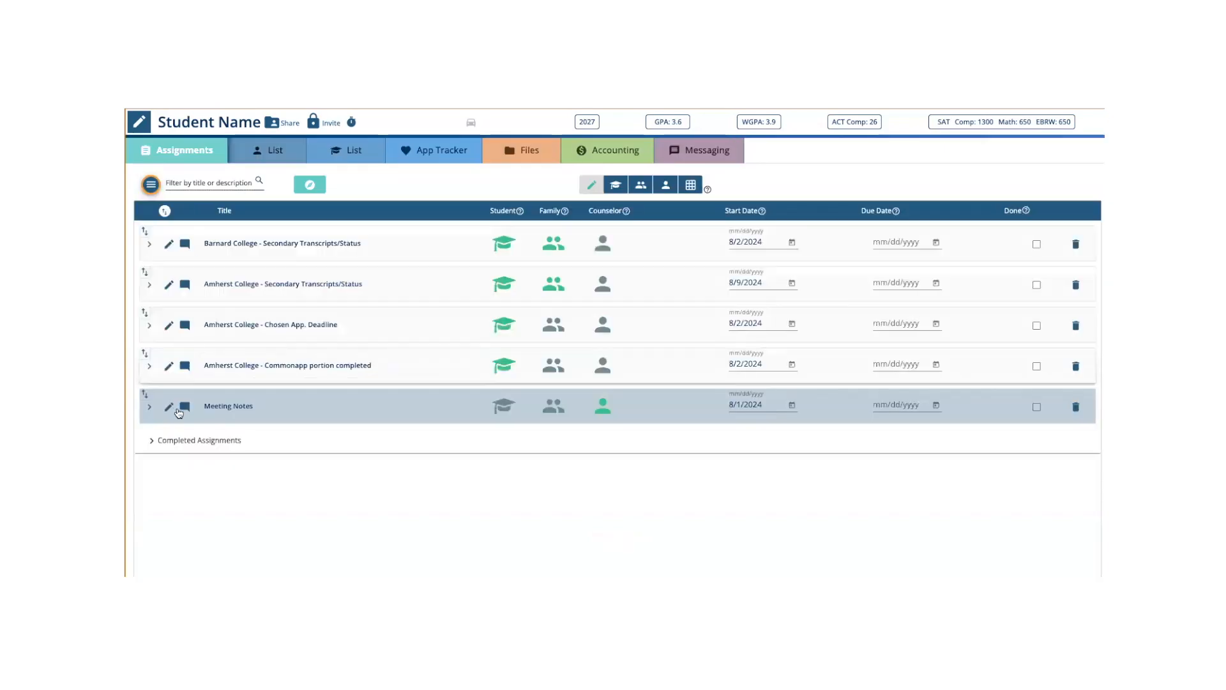
- Move Meeting Notes to the first position in the assignments list, above Barnard College - Secondary Transcripts/Status
left_click(177, 410)
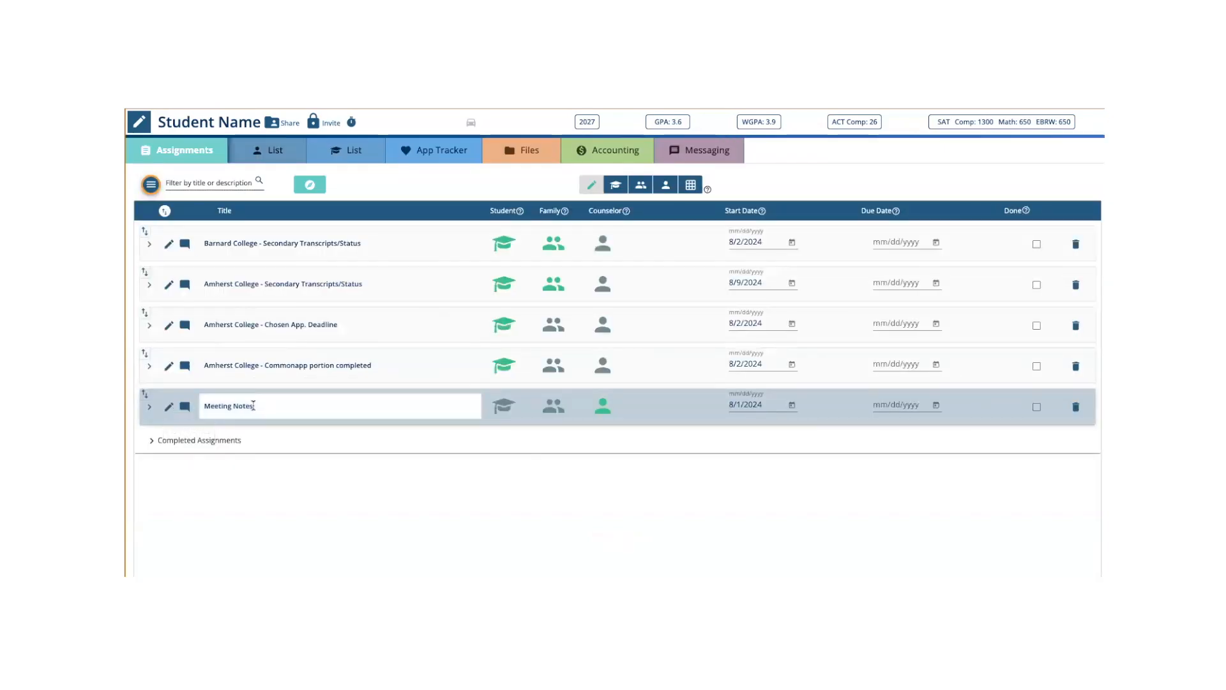
left_click_drag(145, 394, 153, 233)
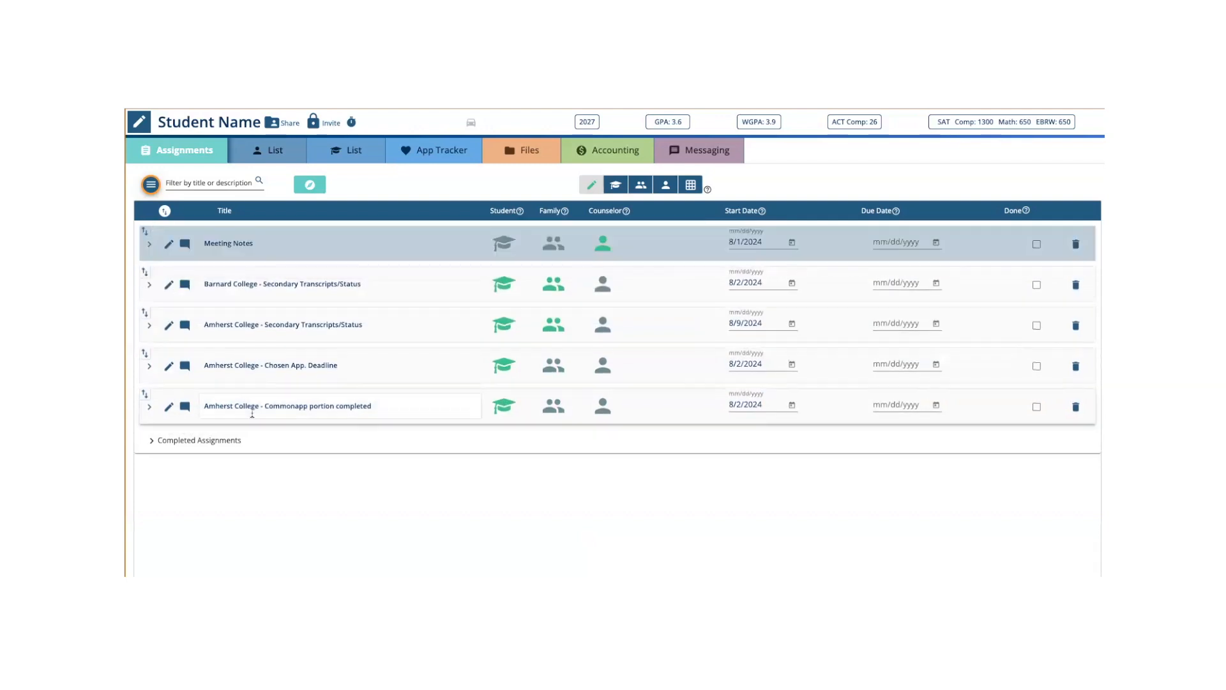
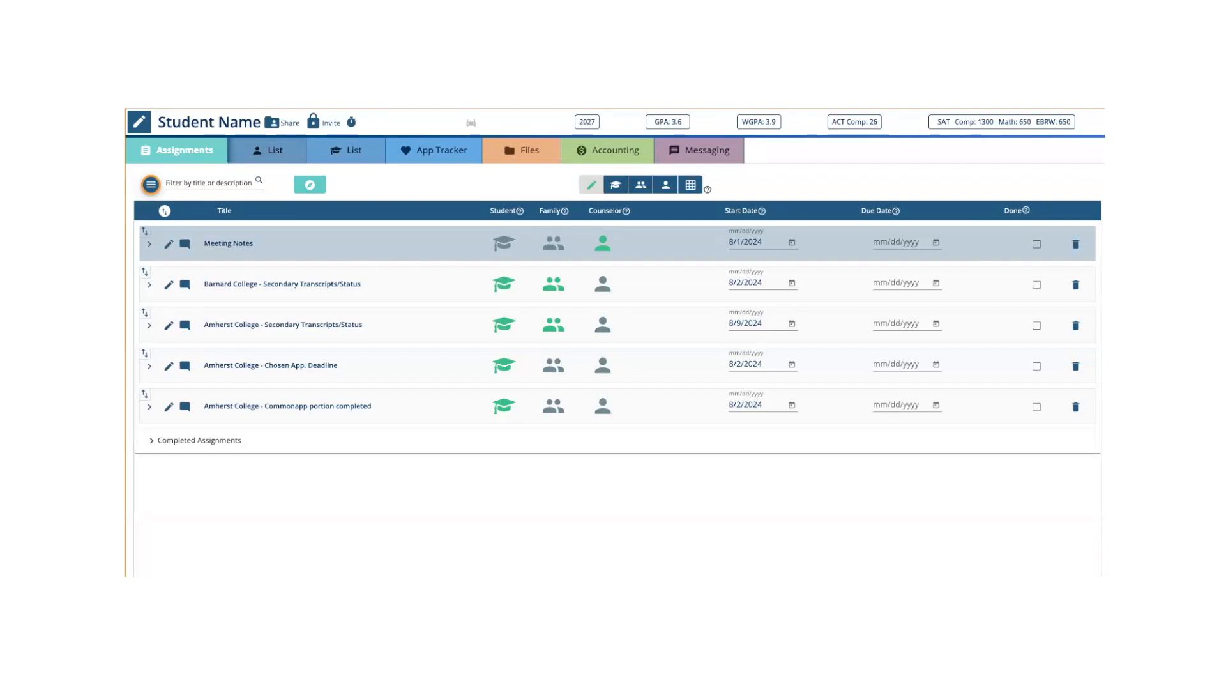
- Open the Student List, switch to the CounselMore knowledge base and review the New Accounts - Live Training - Schedule article
left_click(351, 151)
left_click(144, 185)
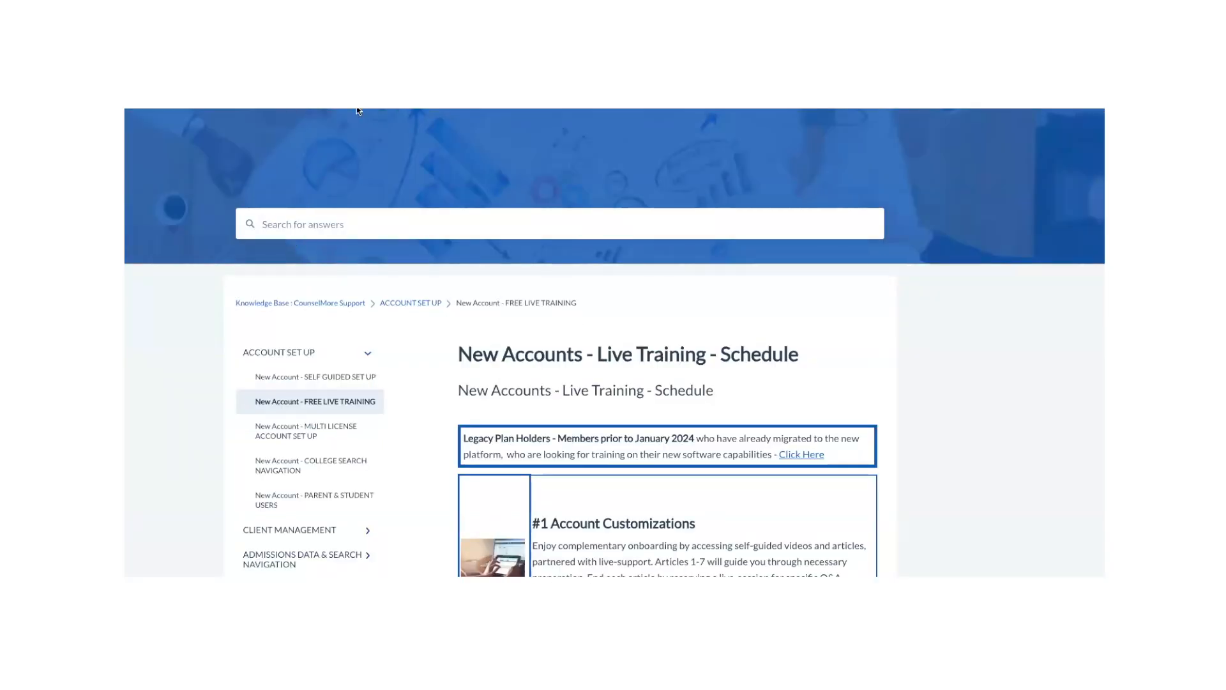
scroll(633, 475, "down", 6)
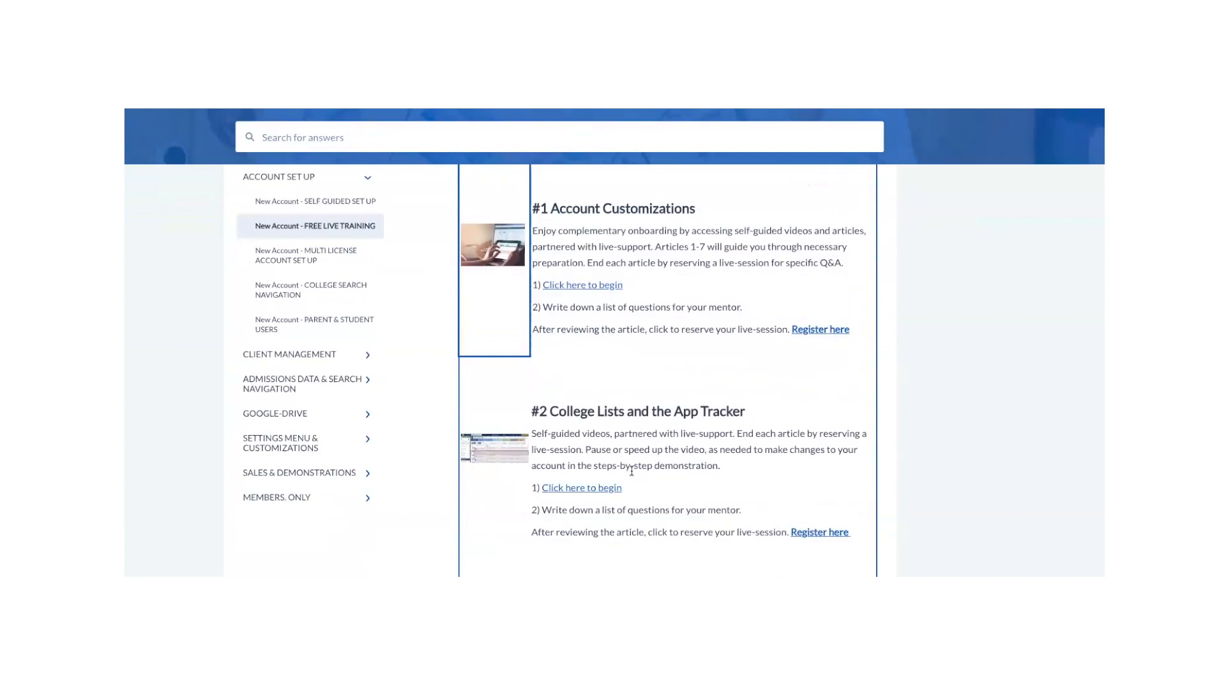
scroll(633, 475, "down", 3)
scroll(632, 486, "up", 2)
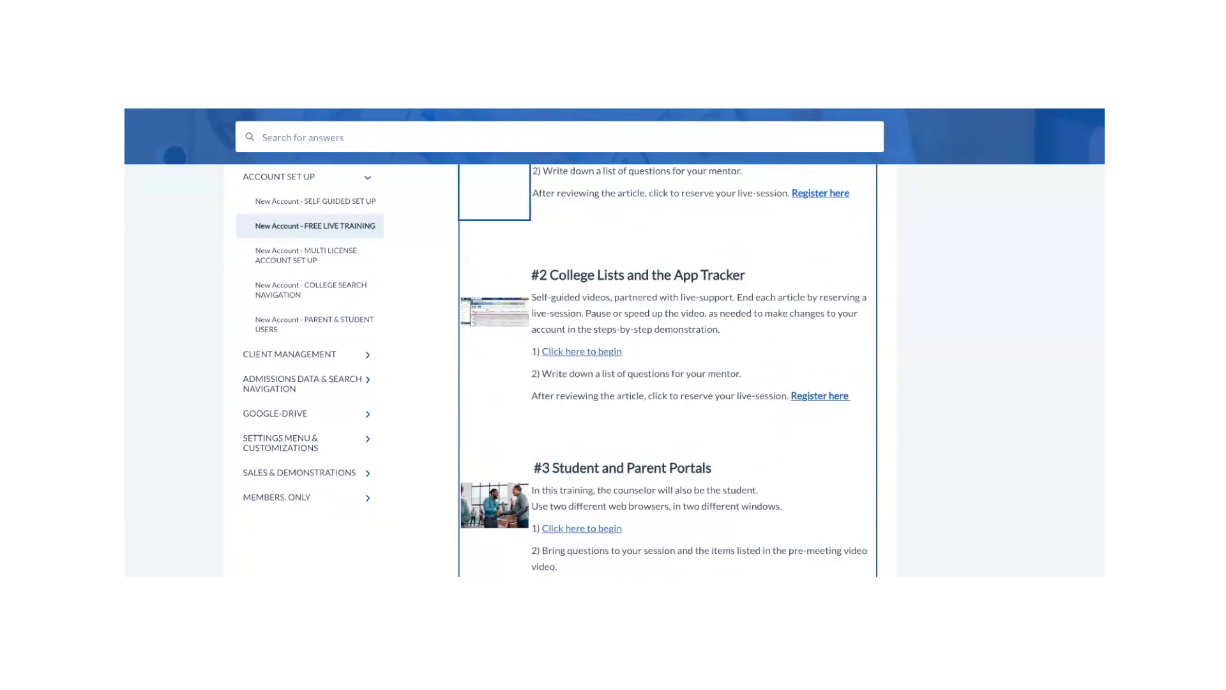
scroll(617, 437, "up", 10)
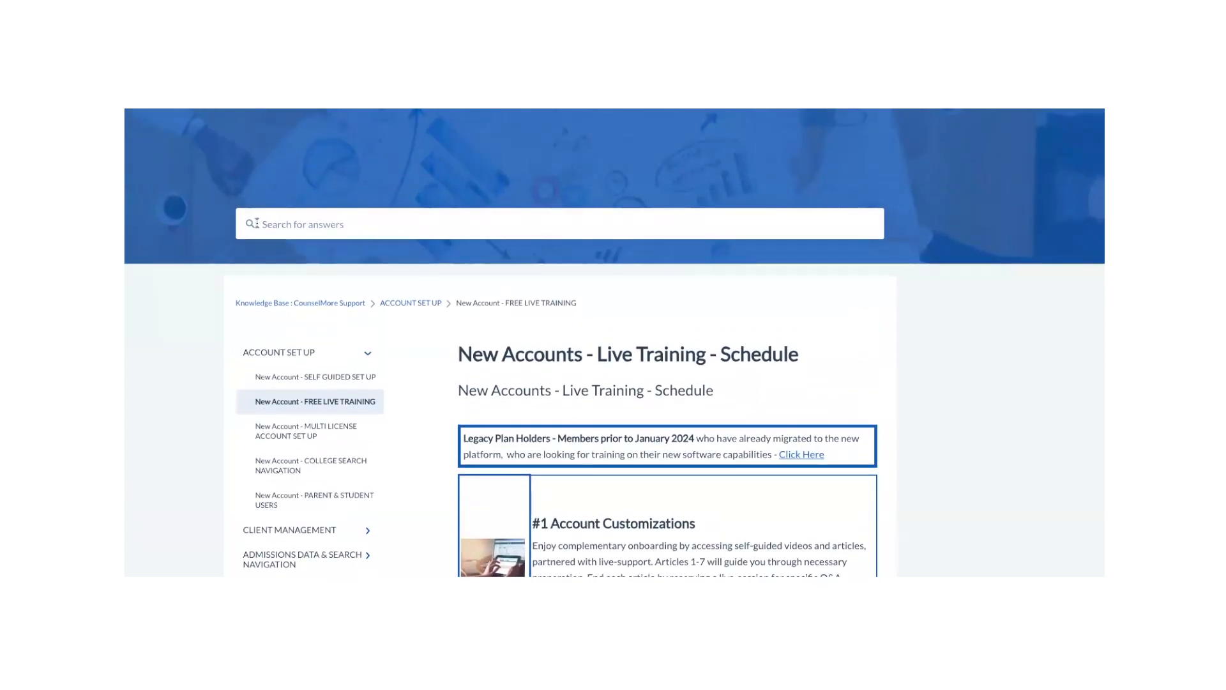
left_click(486, 228)
scroll(438, 371, "down", 2)
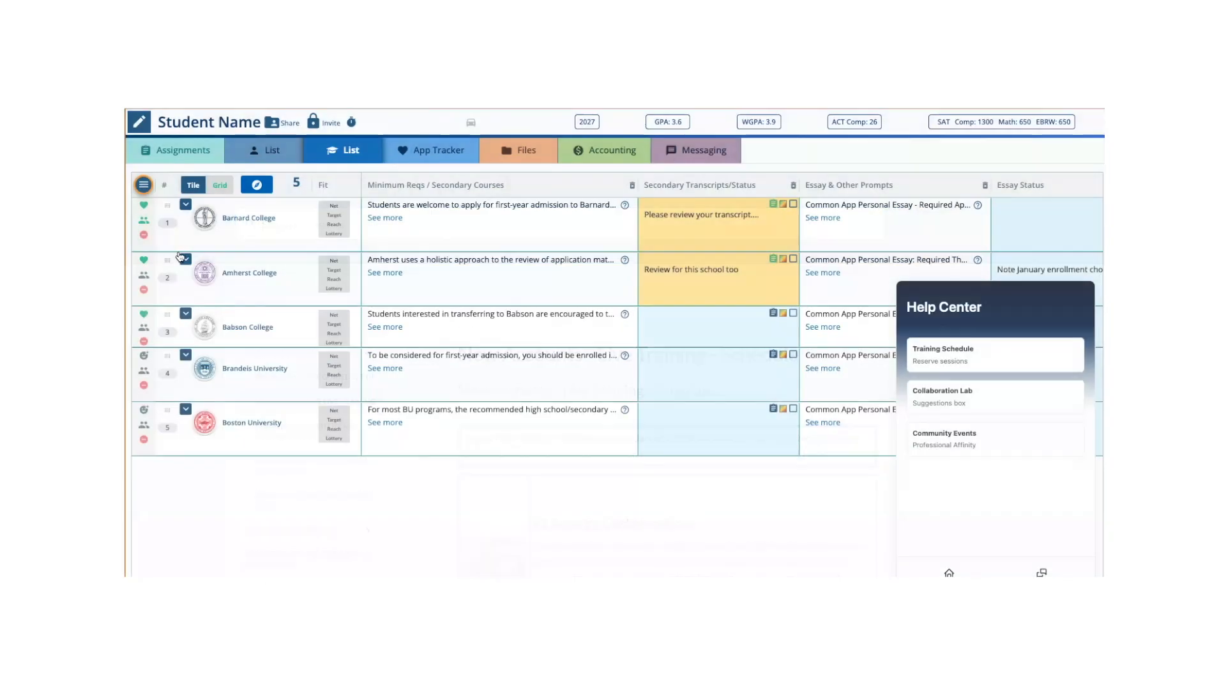
- Search the Student List's College Data Menu for "min" and return to the Student List from Assignments
left_click(144, 184)
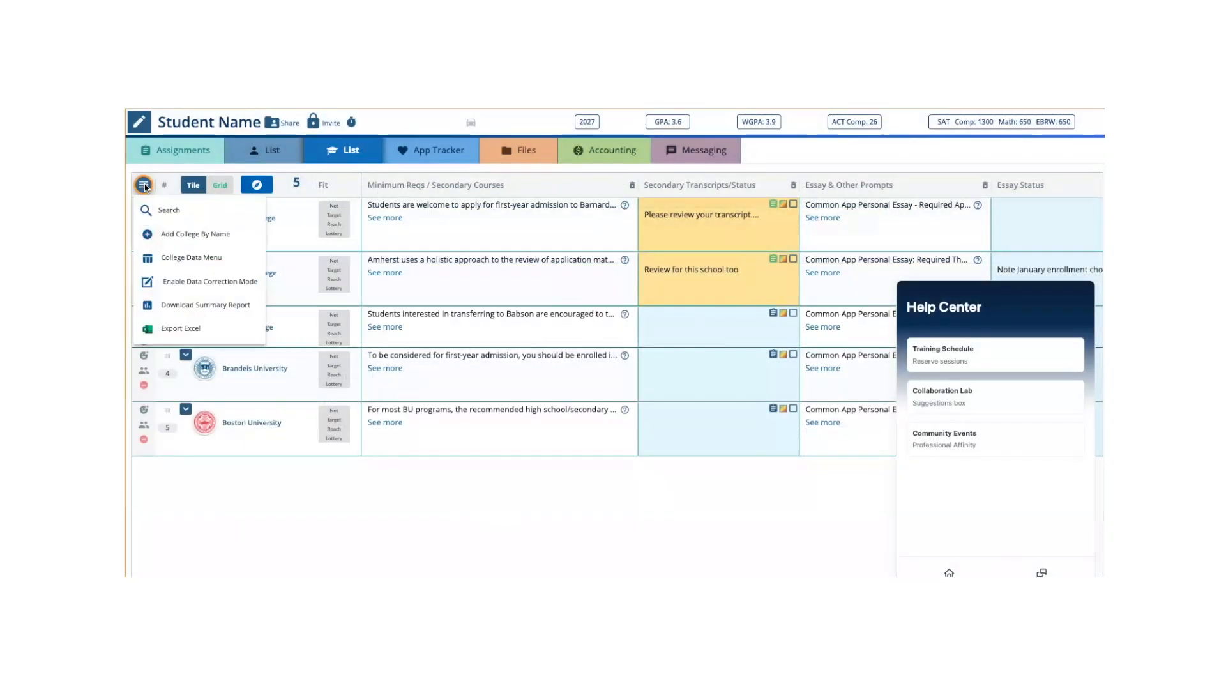
left_click(166, 259)
type("min")
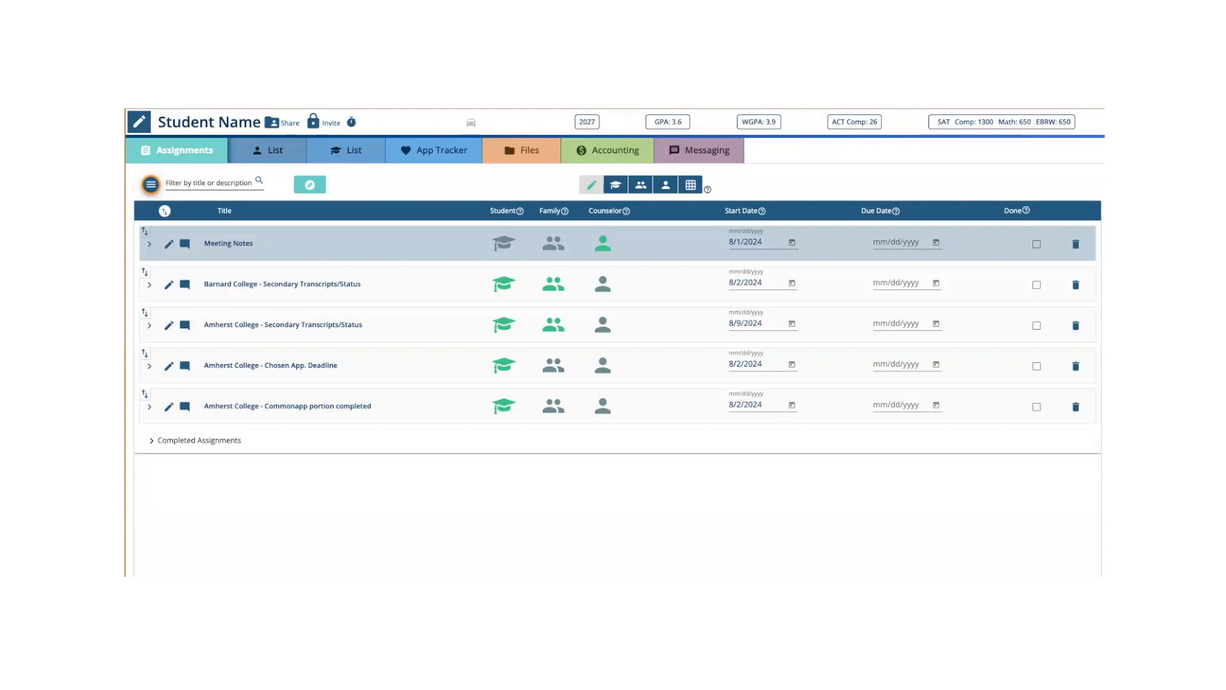
left_click(358, 155)
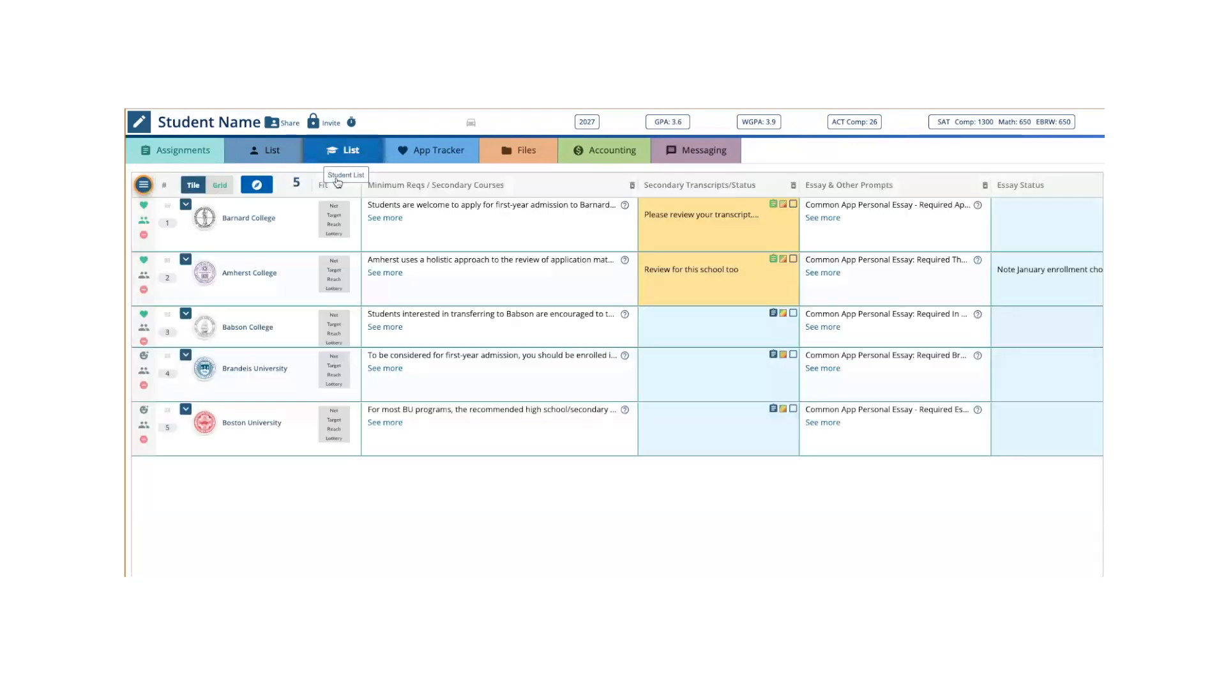